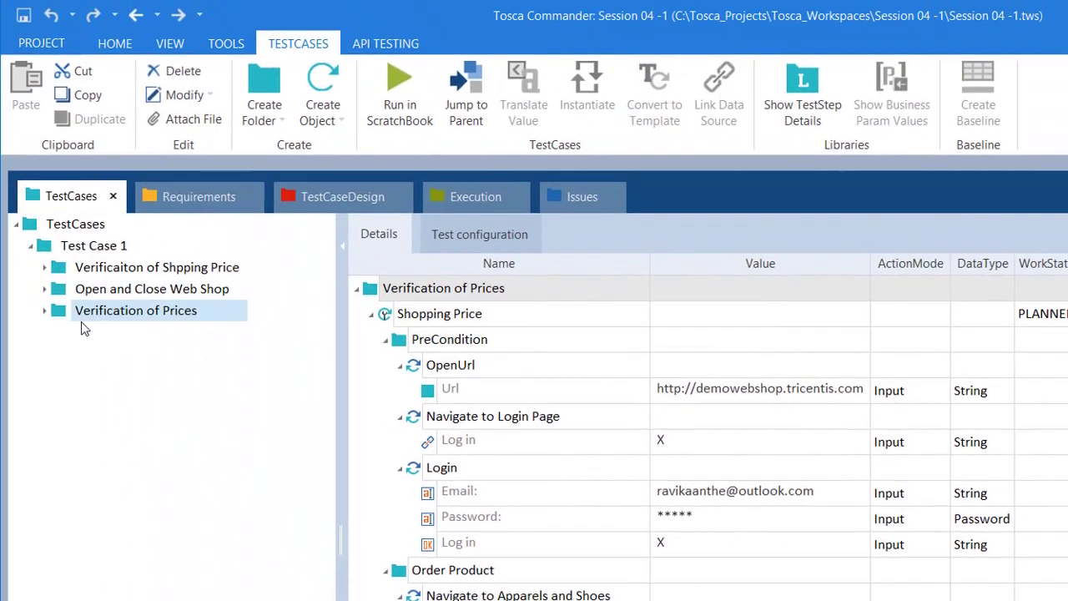
Copy the Verification of Prices folder and paste the duplicate into the Test Case 1 folder.
right_click(106, 321)
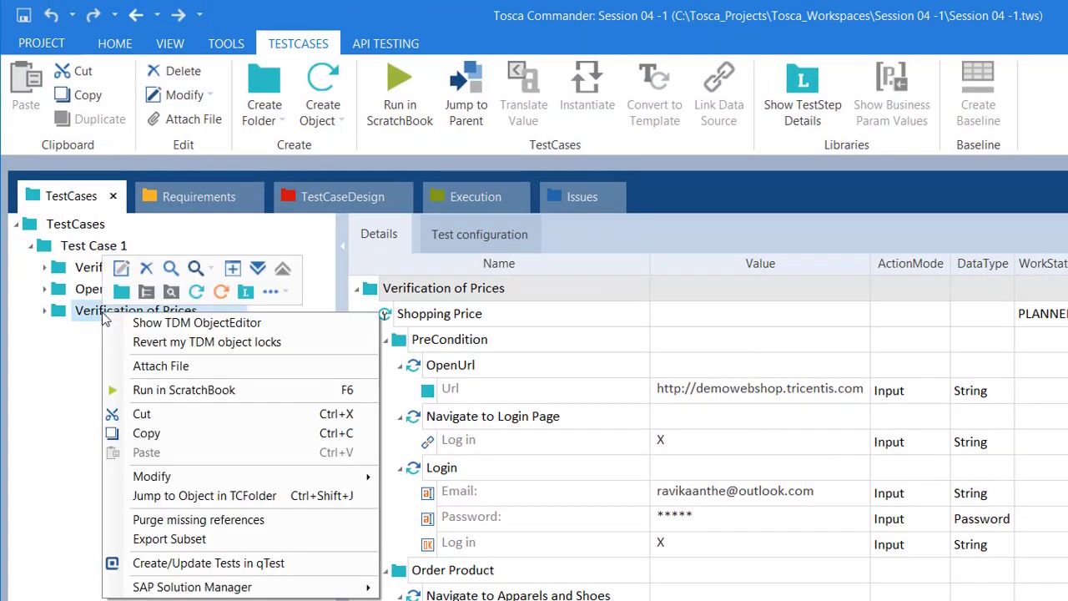
click(163, 434)
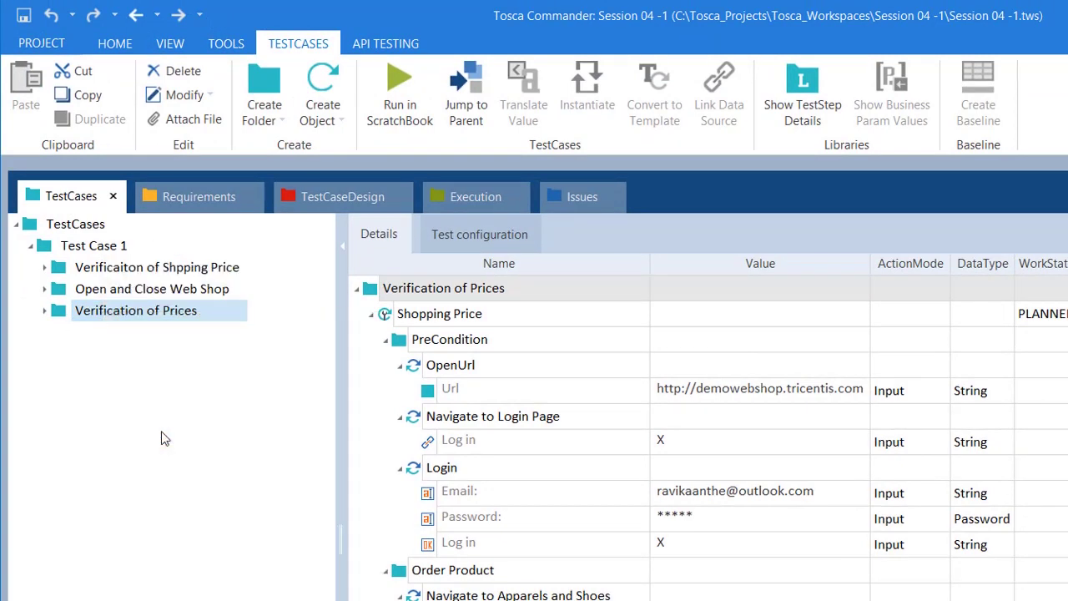
click(71, 245)
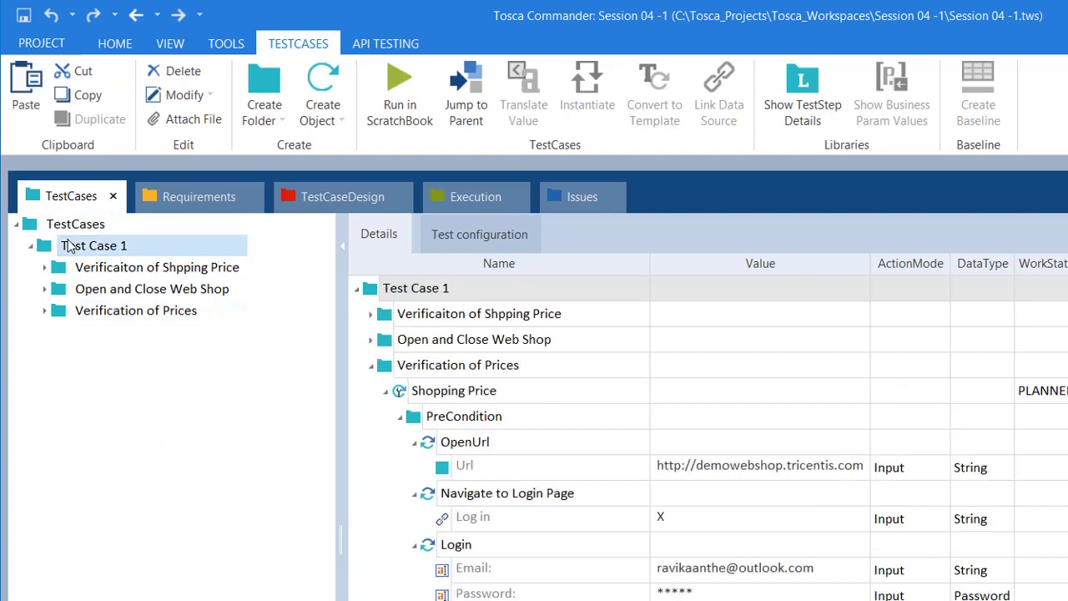
right_click(70, 244)
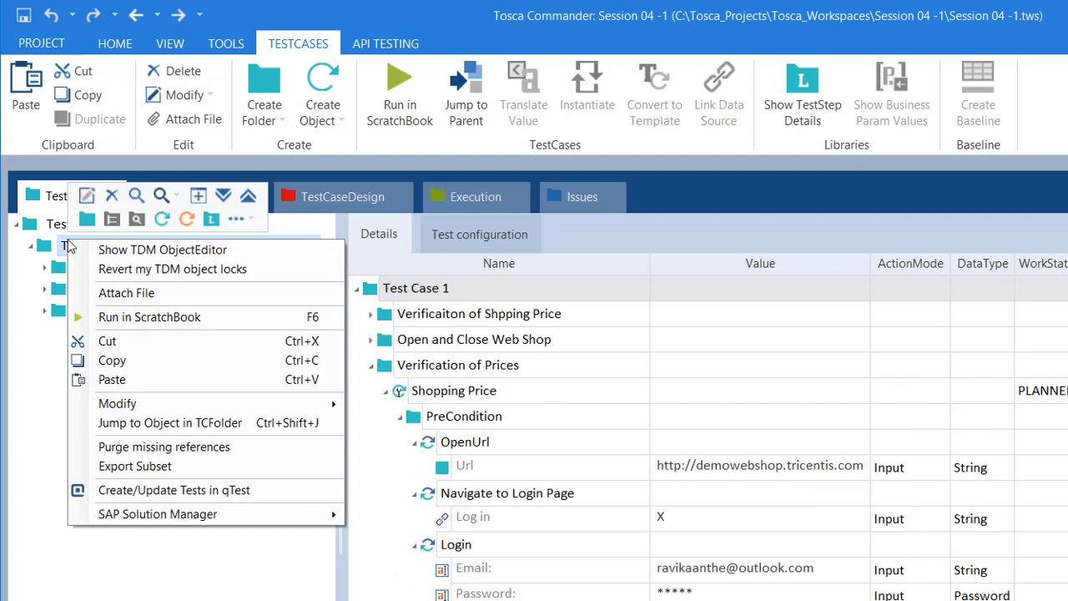
click(153, 381)
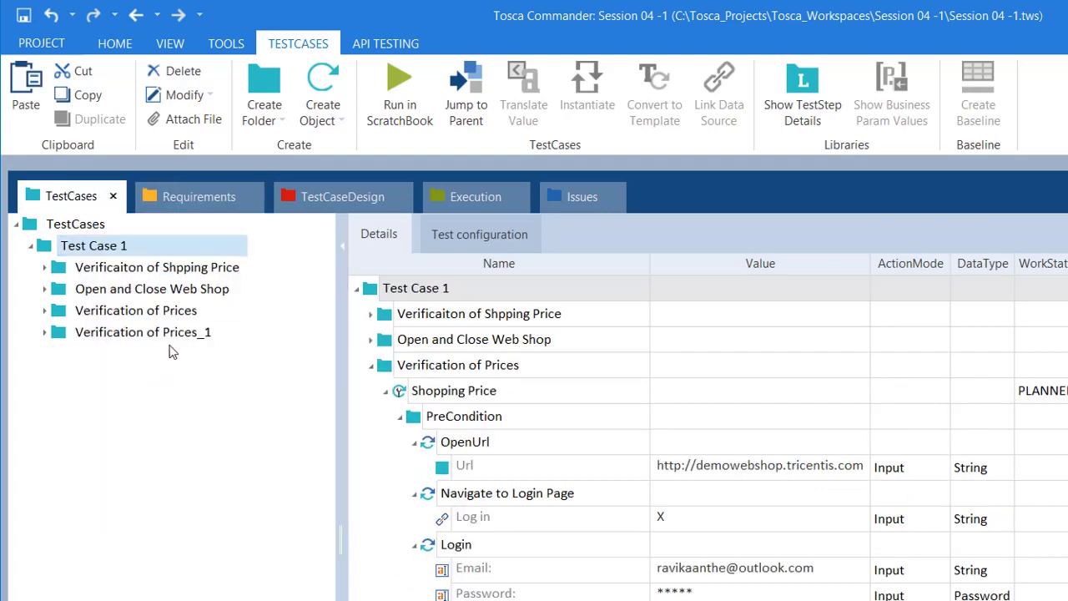
Rename the pasted Verification of Prices_1 folder as Lesson 08.
click(162, 335)
right_click(162, 335)
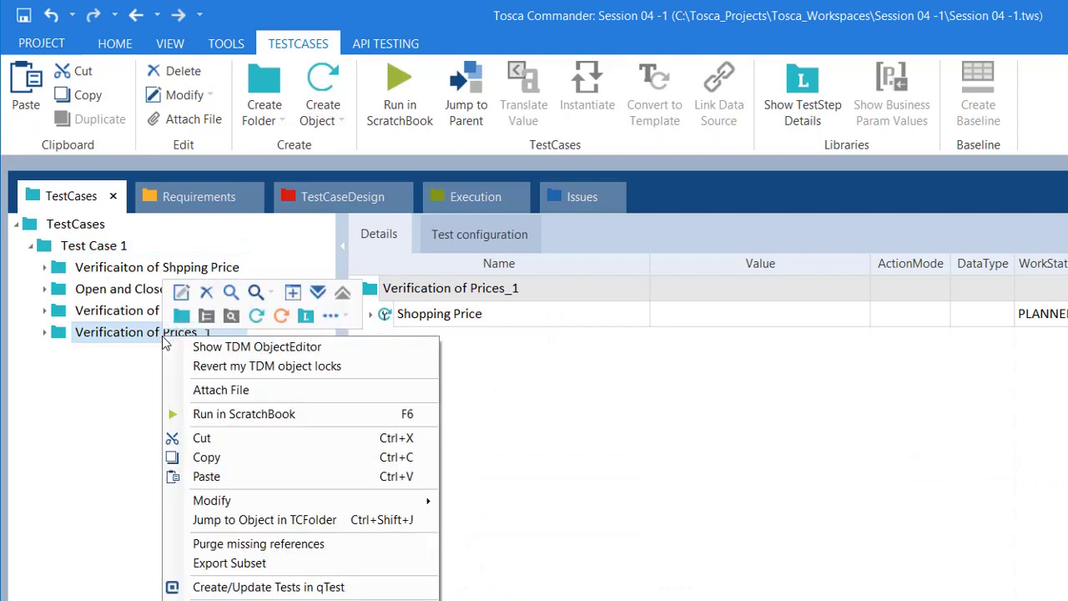
key(F2)
click(222, 333)
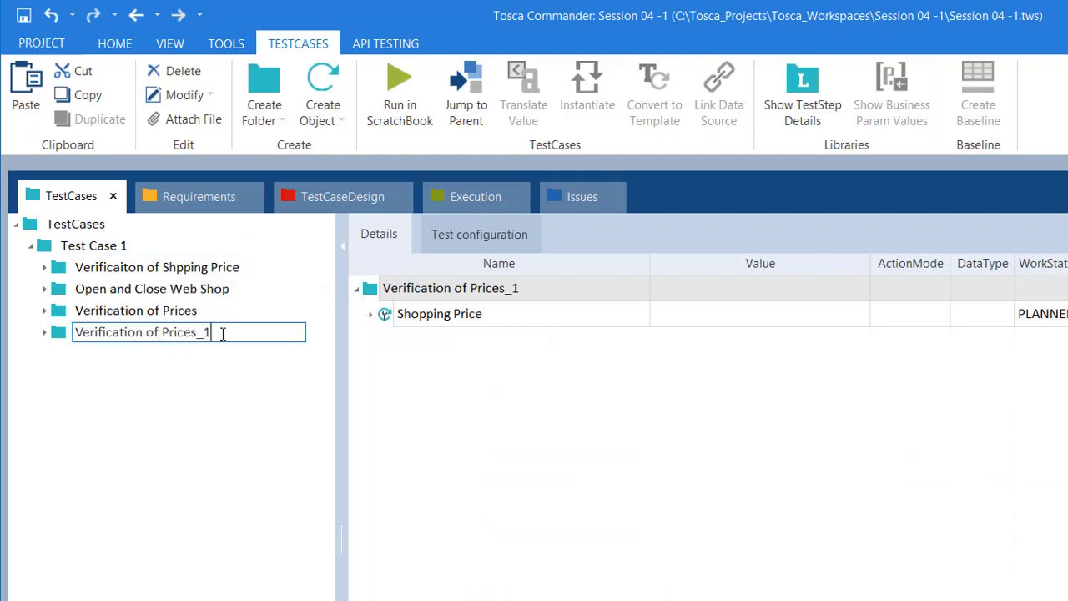
key(ctrl+shift+Left)
key(ctrl+shift+Left)
key(ctrl+shift+Left)
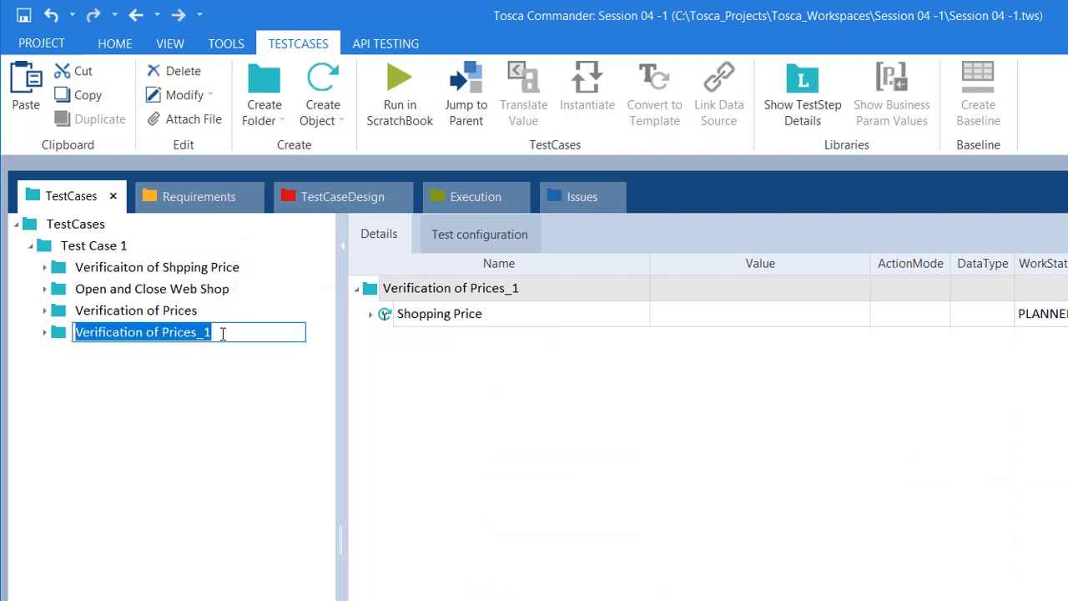
text(Lesson)
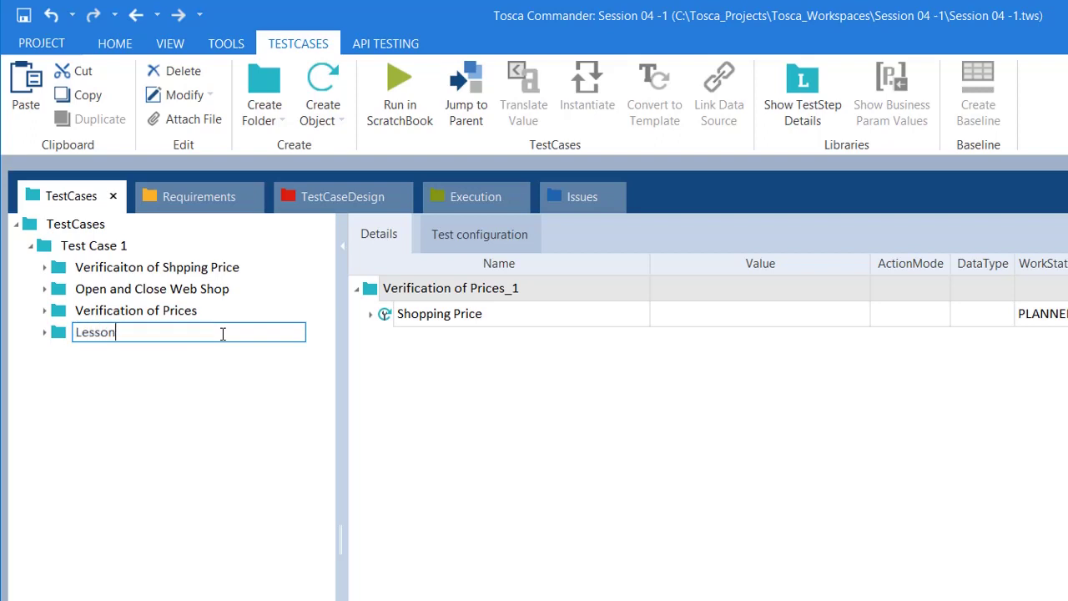
text( 08)
key(Return)
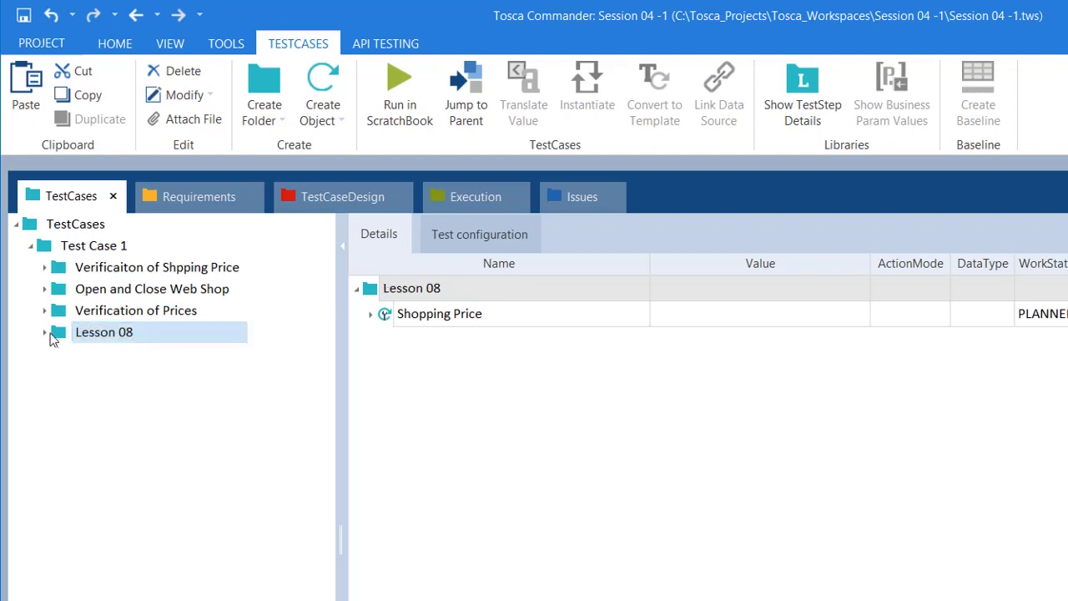
Expand Lesson 08 down to the Order Blue Jeans test step under Order Product, show its details and widen the tree area.
click(45, 333)
click(60, 354)
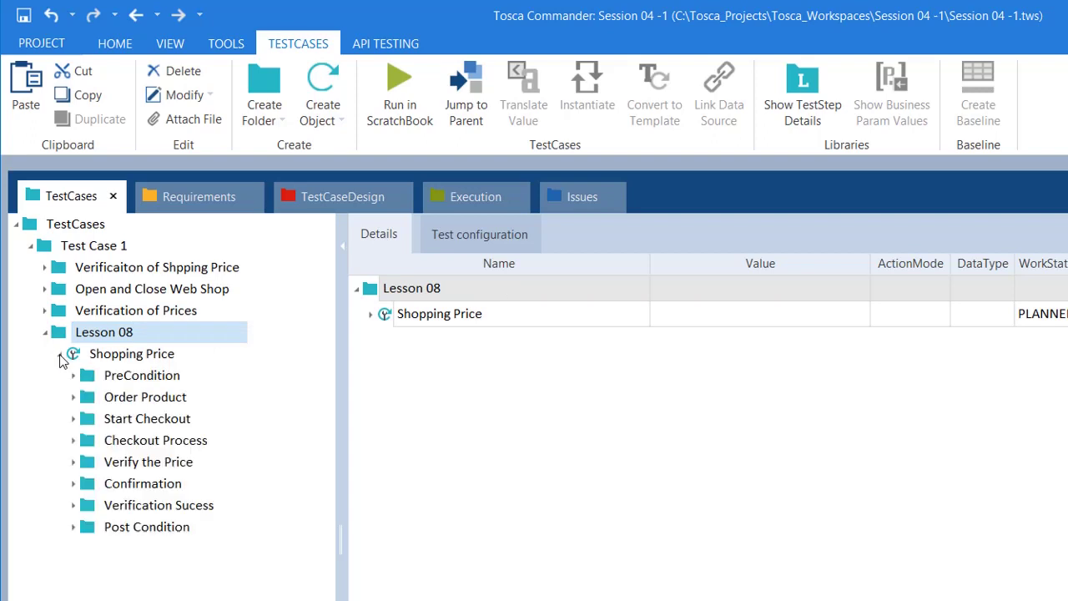
click(132, 442)
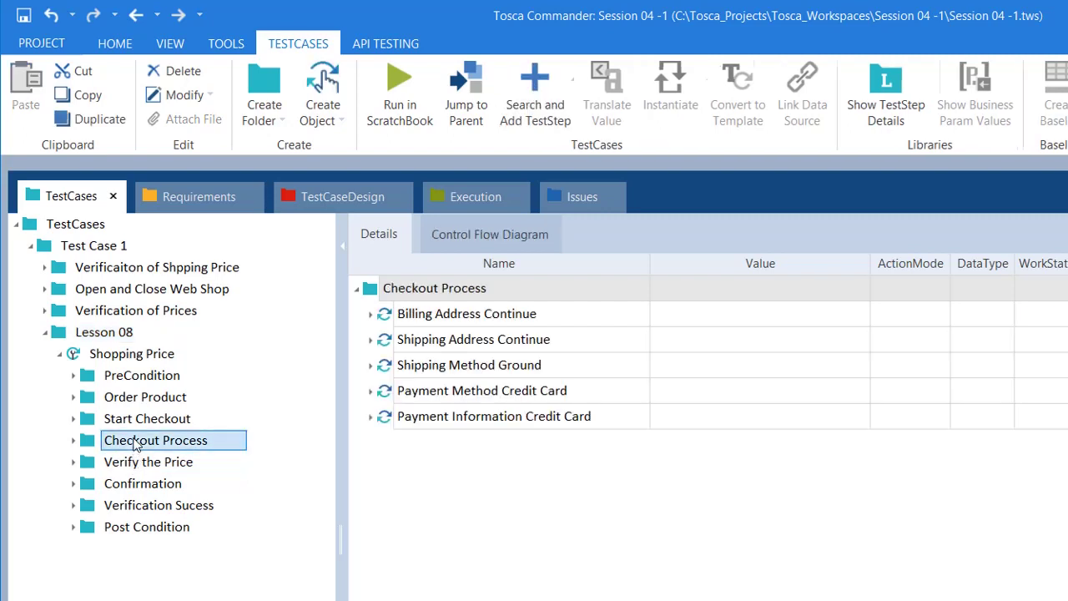
click(114, 398)
click(75, 398)
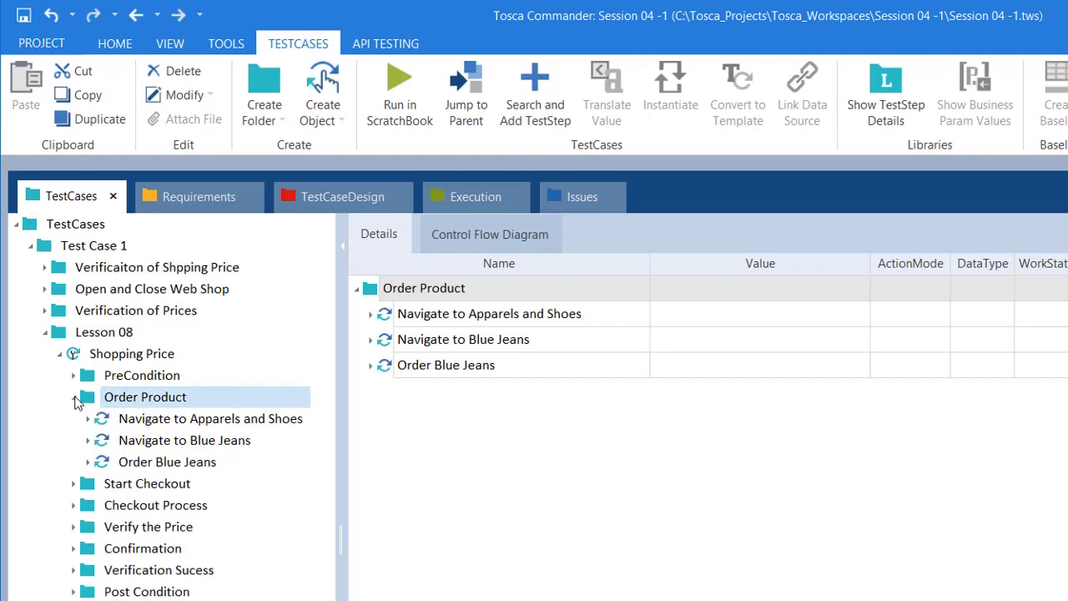
click(108, 468)
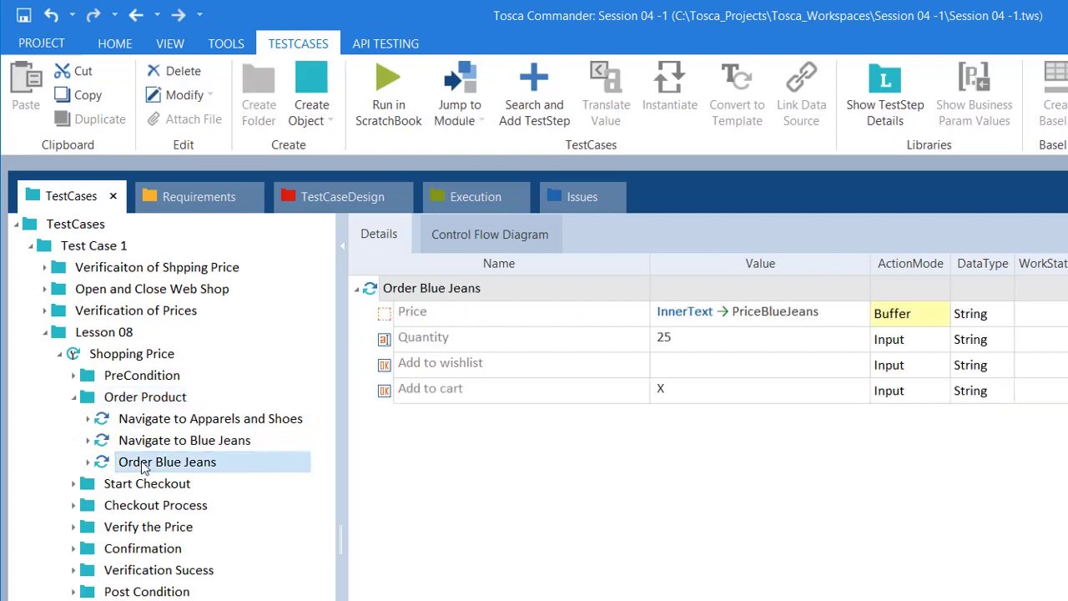
click(88, 463)
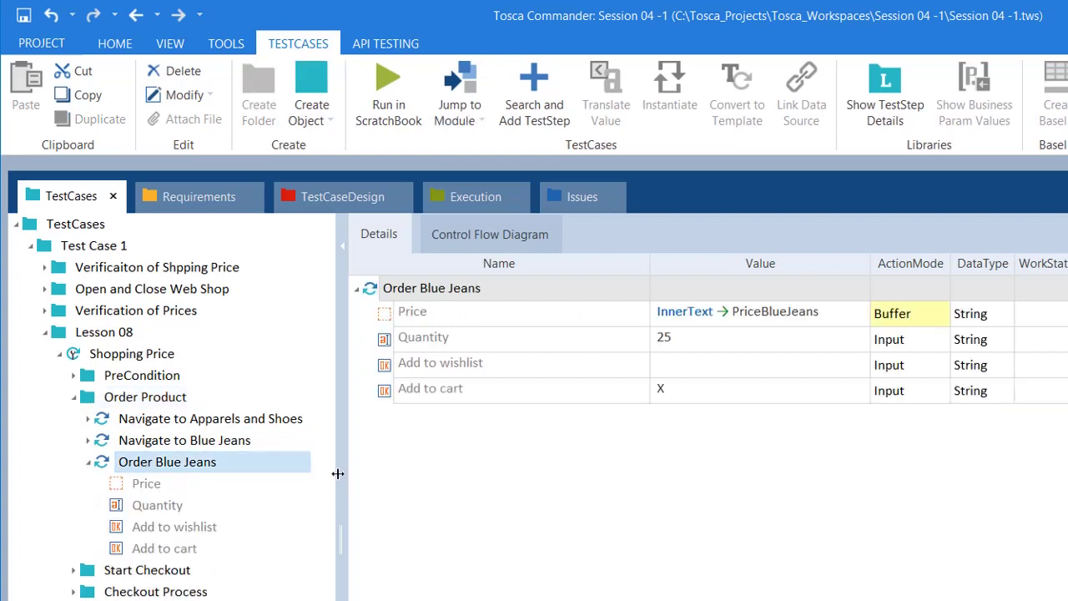
drag(338, 473, 375, 473)
click(868, 321)
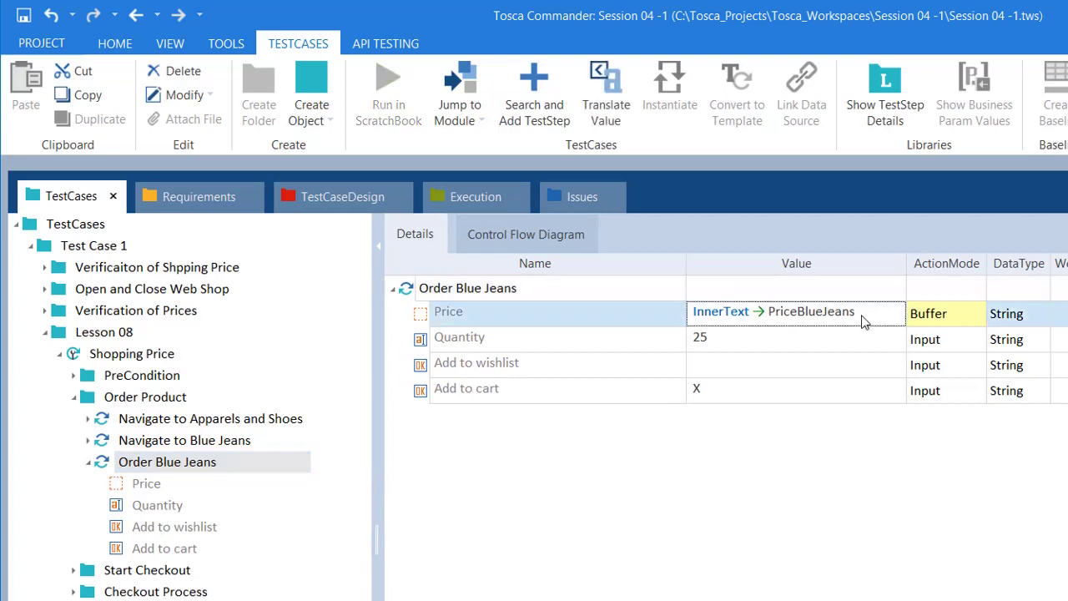
click(873, 323)
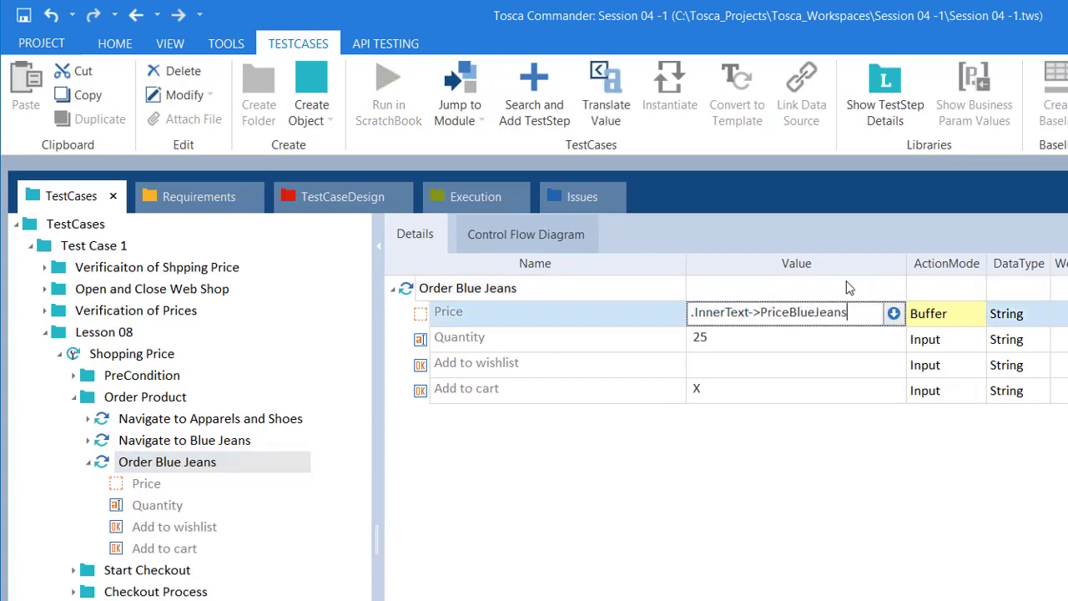
key(Return)
key(Delete)
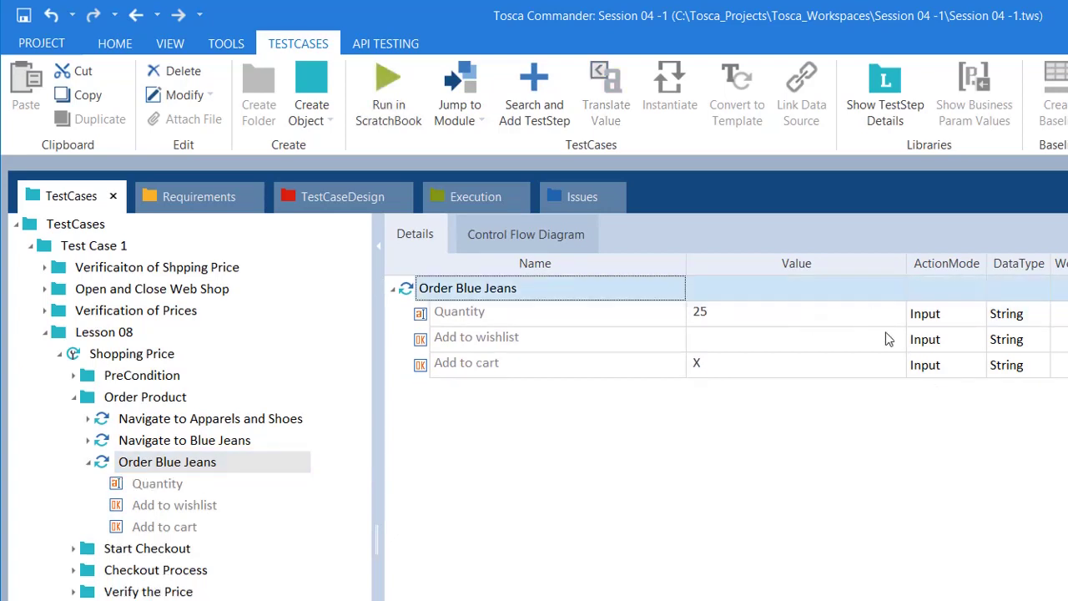
key(ctrl+z)
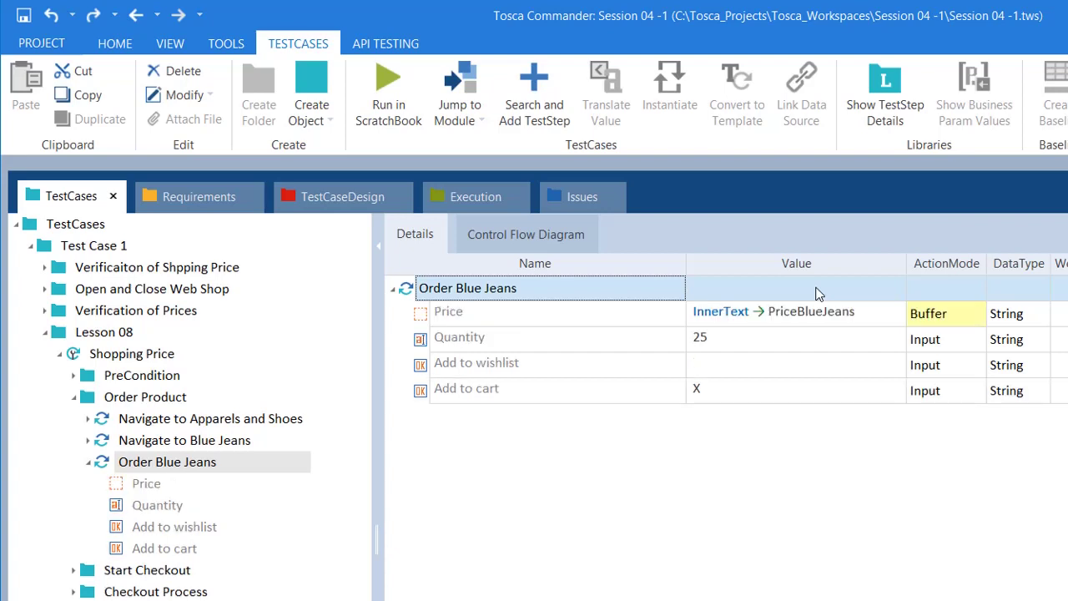
Clear the value of the Price attribute in the Order Blue Jeans test step.
click(864, 310)
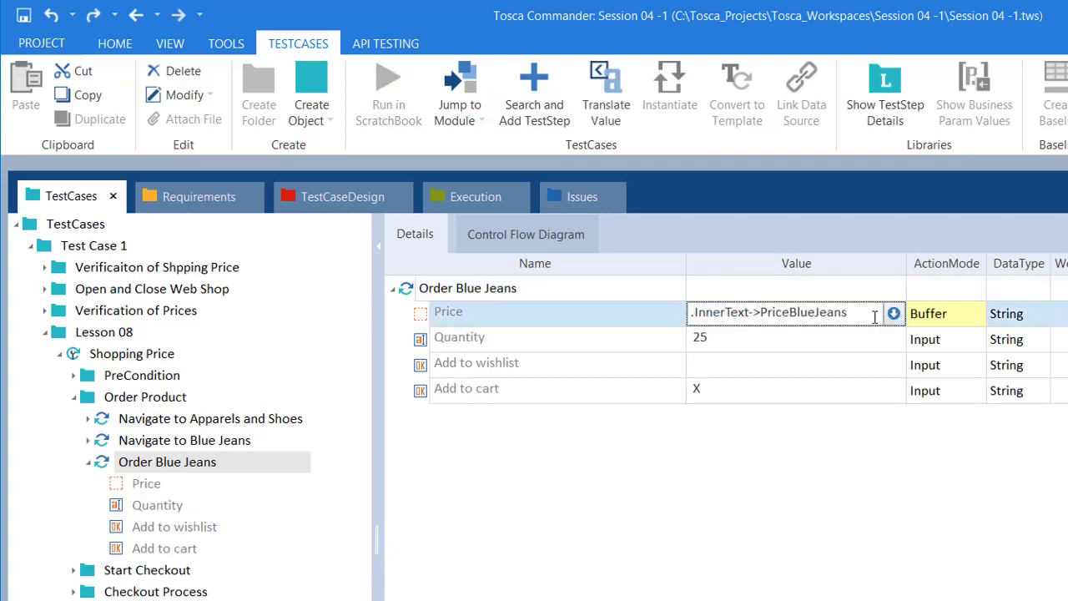
key(ctrl+shift+Left)
key(ctrl+shift+Left)
key(ctrl+shift+Left)
key(ctrl+shift+Left)
key(BackSpace)
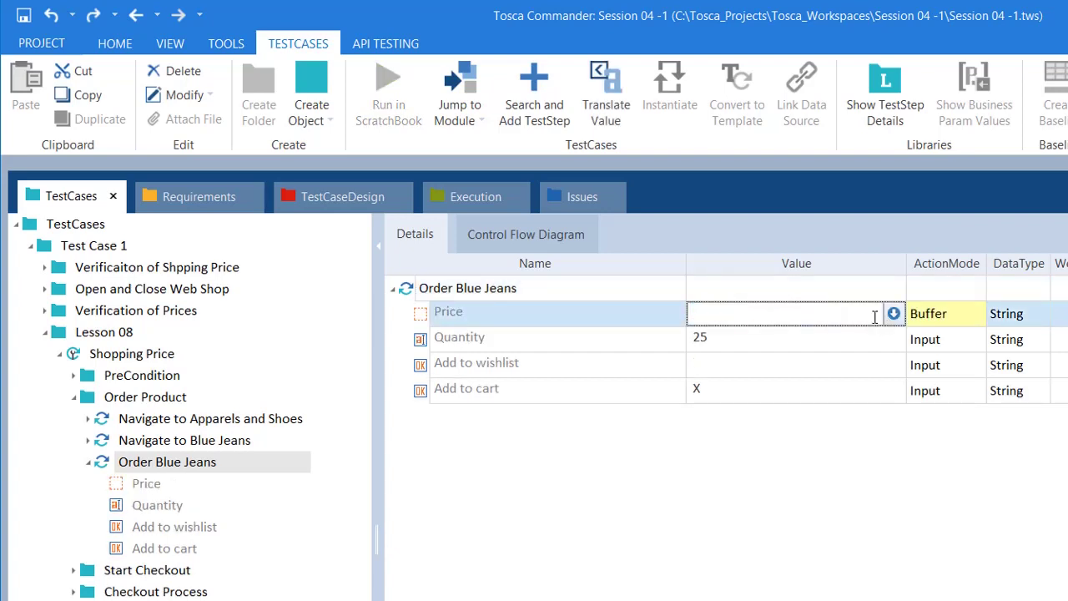
Set the action mode of the Price attribute to Input.
click(944, 319)
click(977, 322)
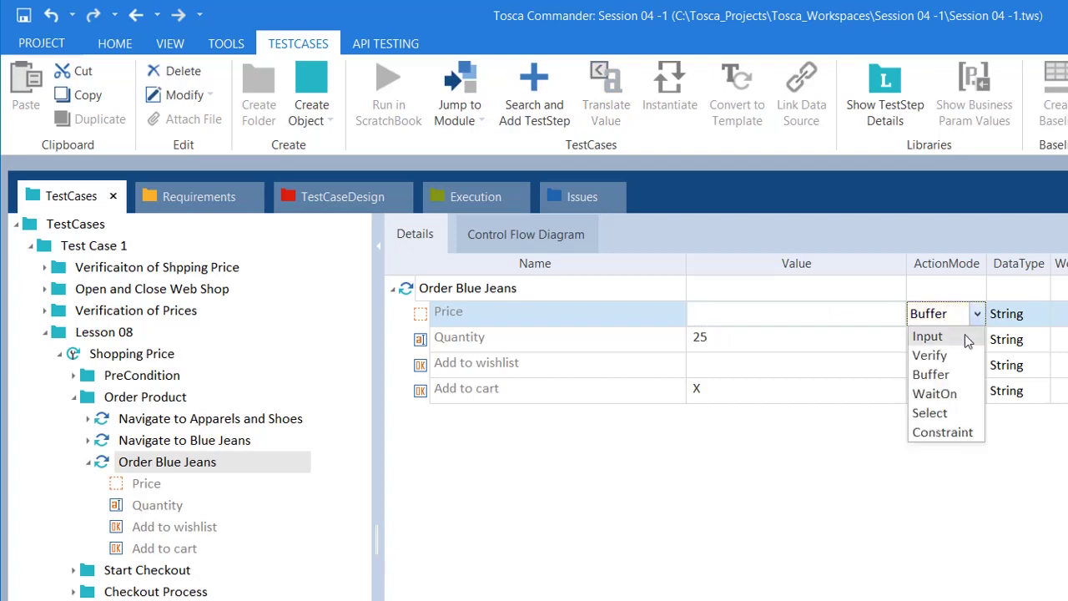
click(960, 317)
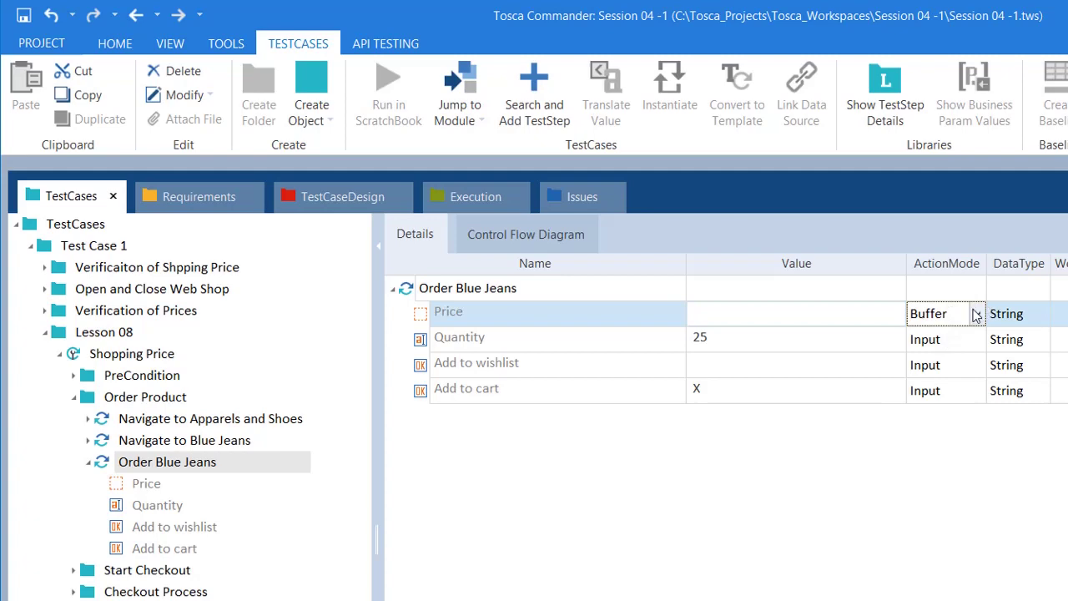
click(974, 318)
click(926, 336)
click(784, 322)
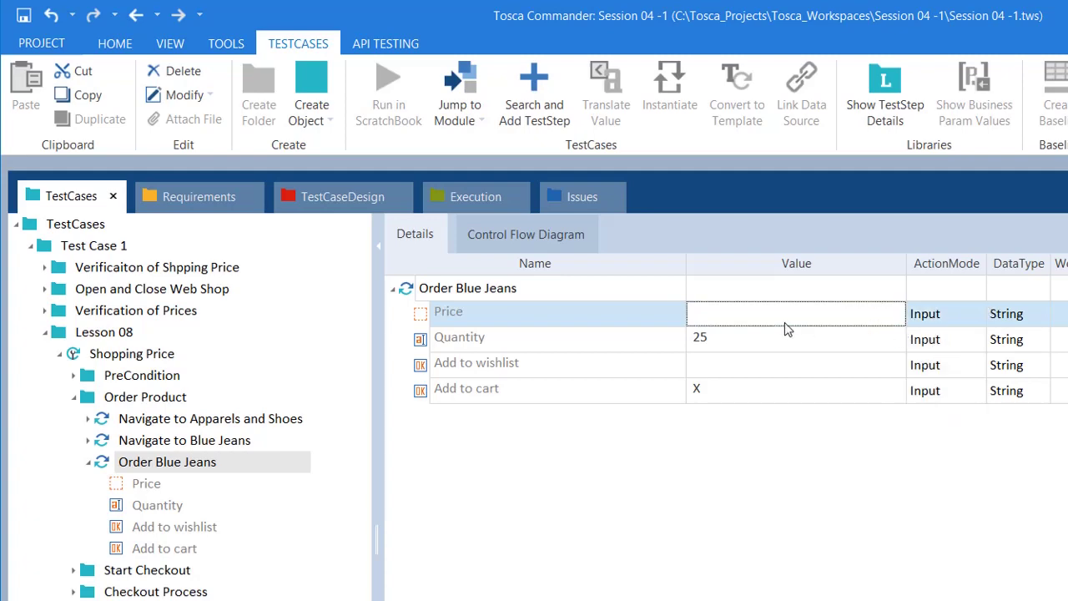
Switch to the Demo Web Shop checkout in the browser, examine the Blue Jeans price in the order, and return to Tosca Commander.
key(alt+Tab)
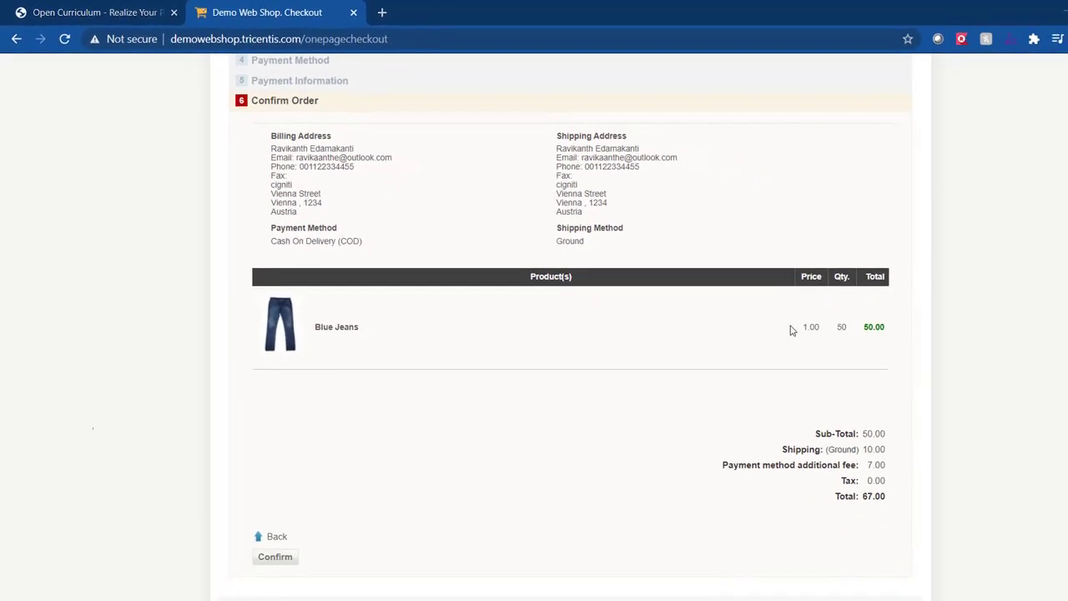
key(alt+Tab)
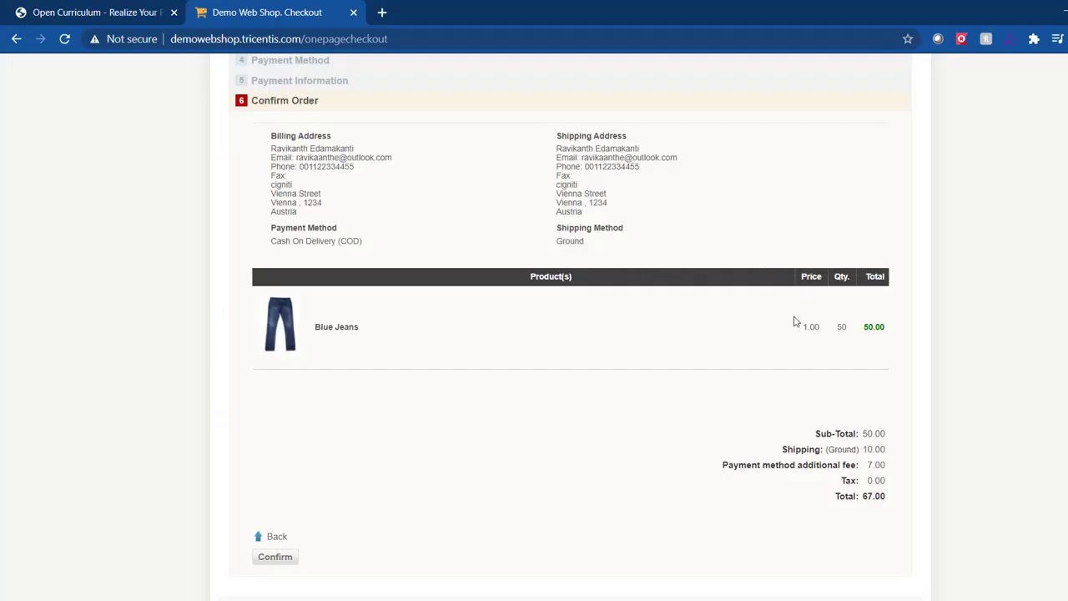
key(alt+Tab)
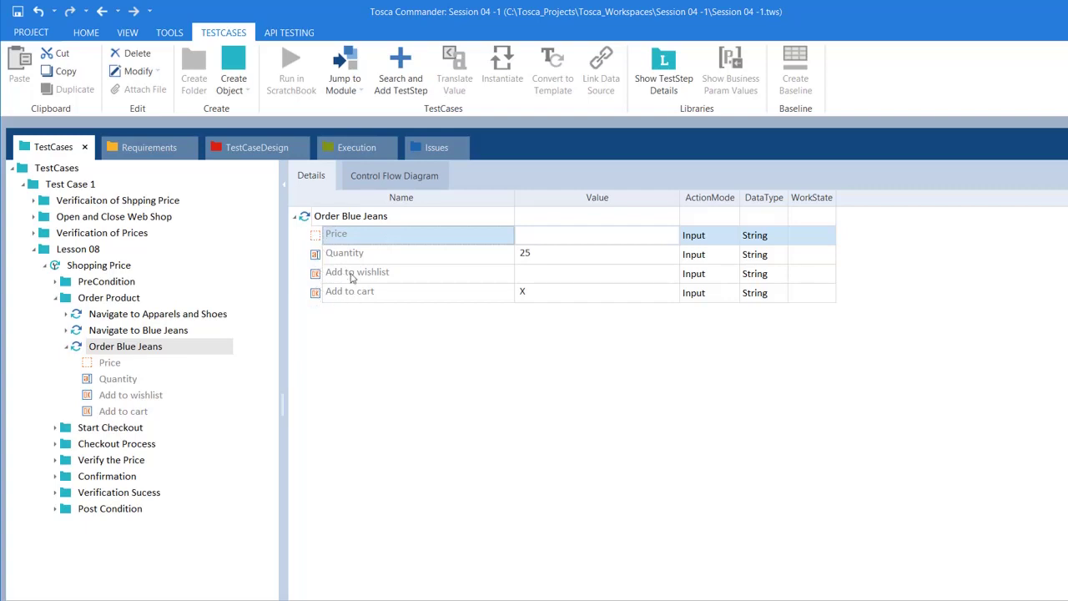
Look at the value options offered for Add to wishlist without choosing one.
click(575, 274)
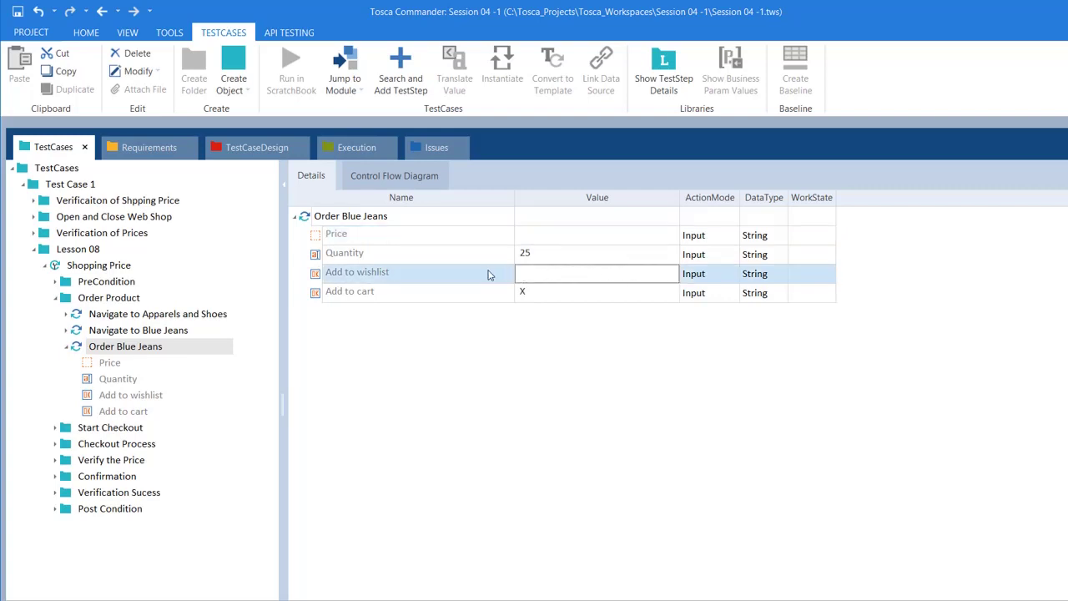
click(658, 275)
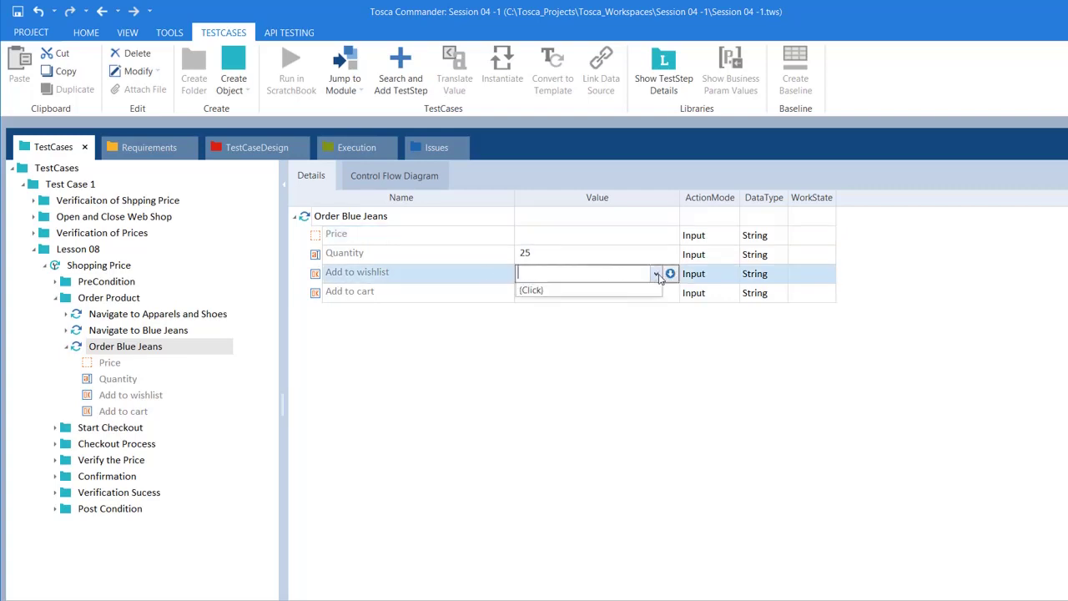
click(611, 358)
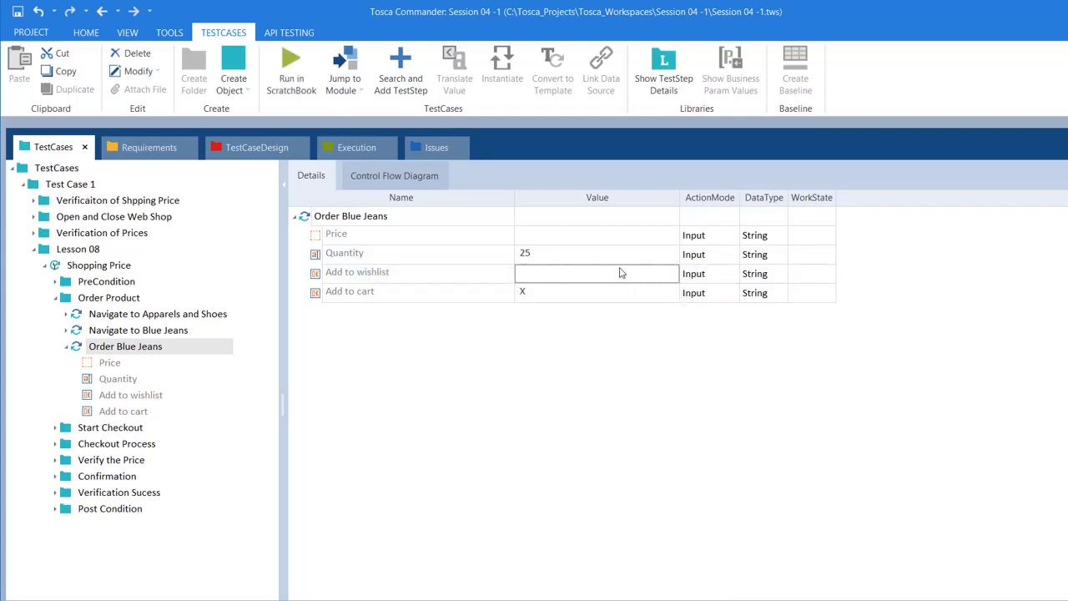
Set the Price attribute's value to the InnerText property with the text PriceBlueJeans.
click(559, 239)
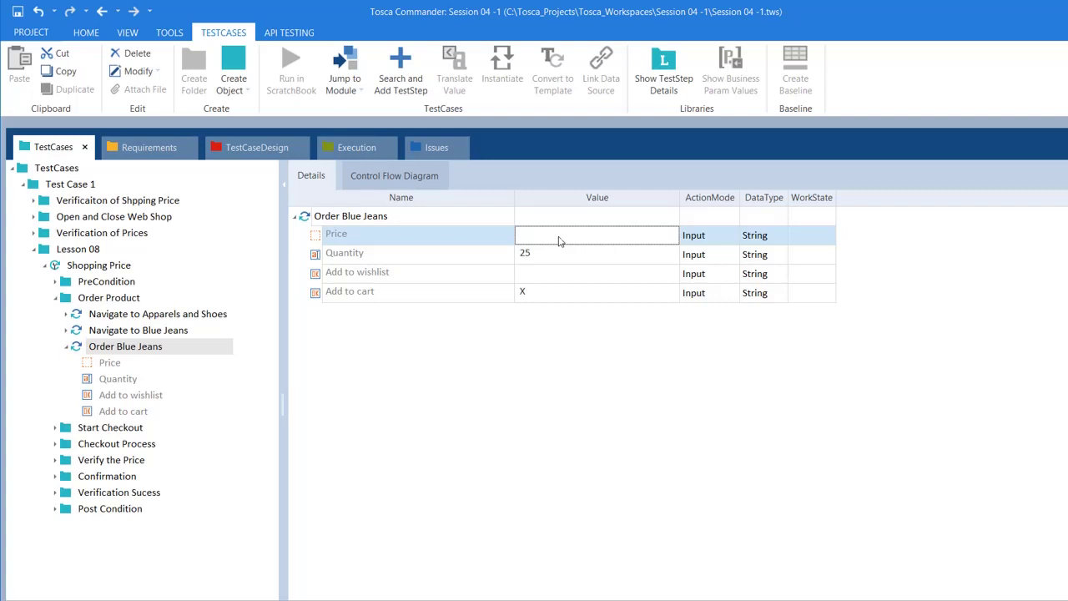
click(646, 241)
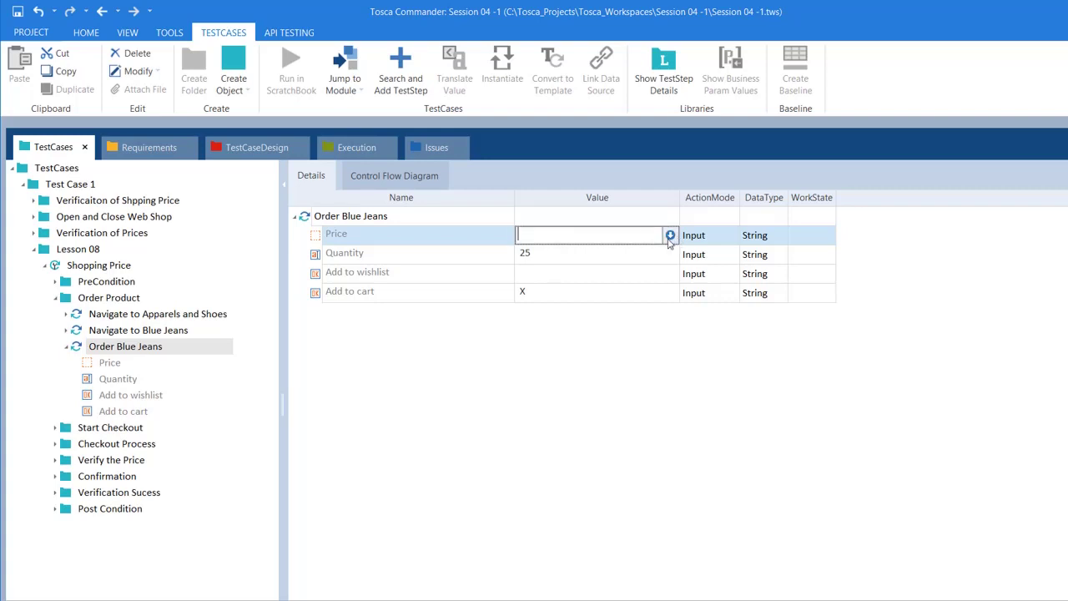
click(670, 236)
click(599, 257)
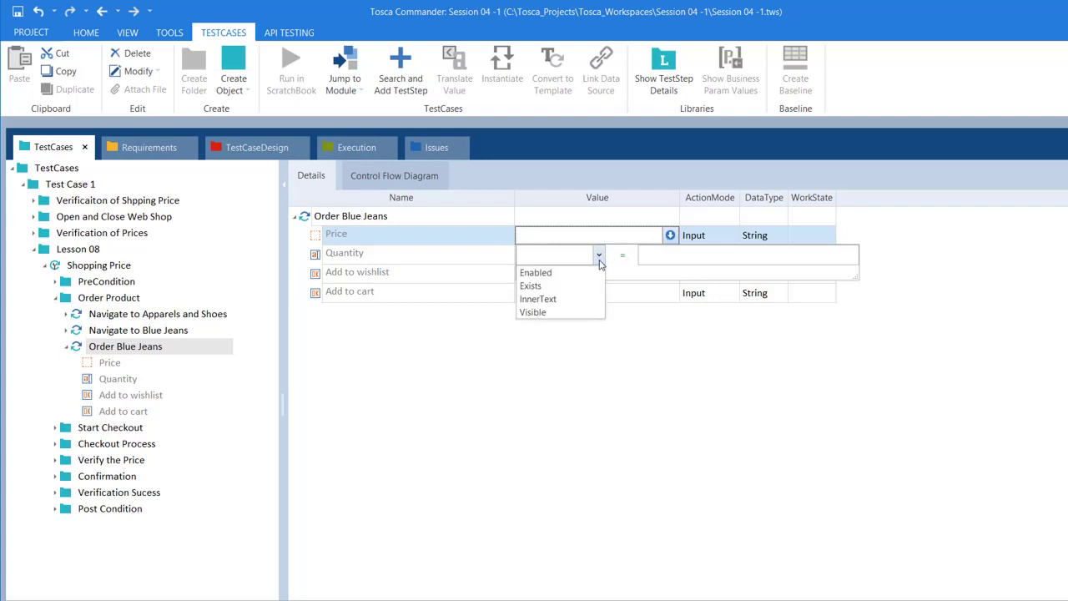
click(538, 299)
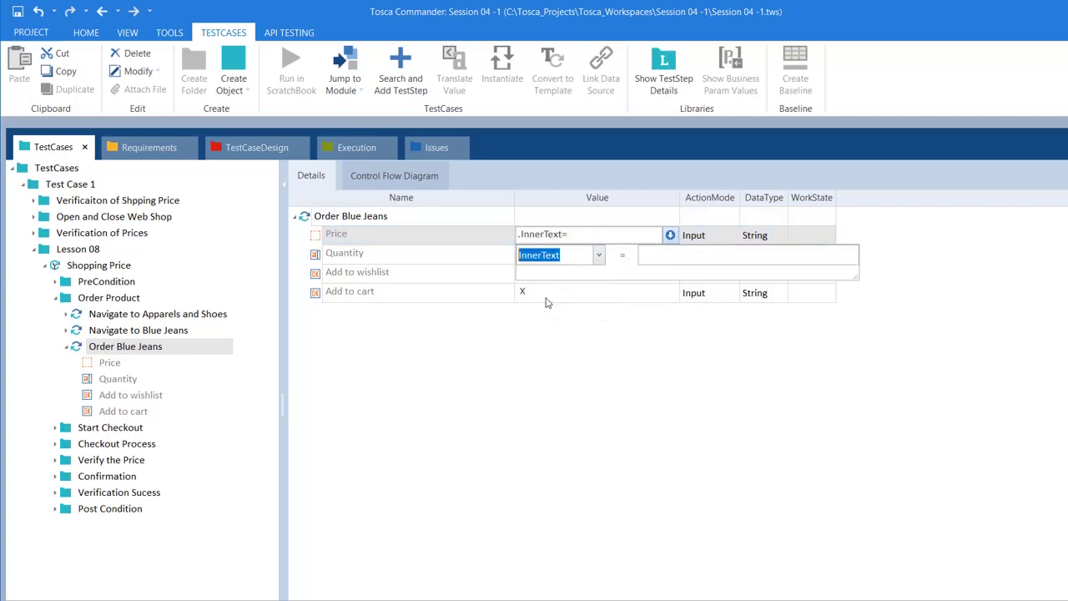
click(658, 257)
text(PriceBlueJeans)
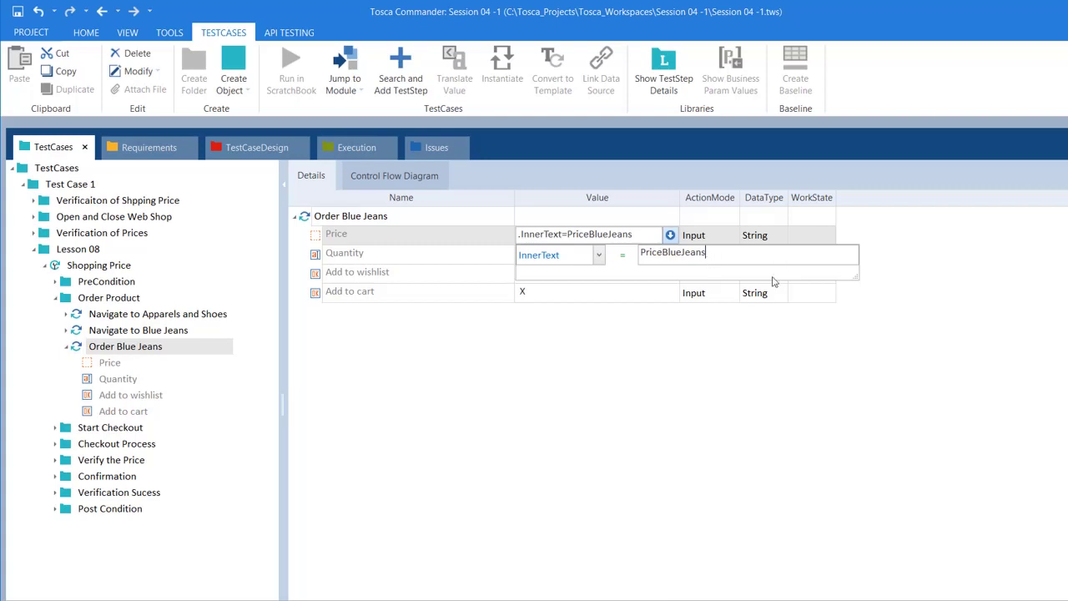
Confirm the Price attribute's value and set its action mode to Buffer.
click(654, 352)
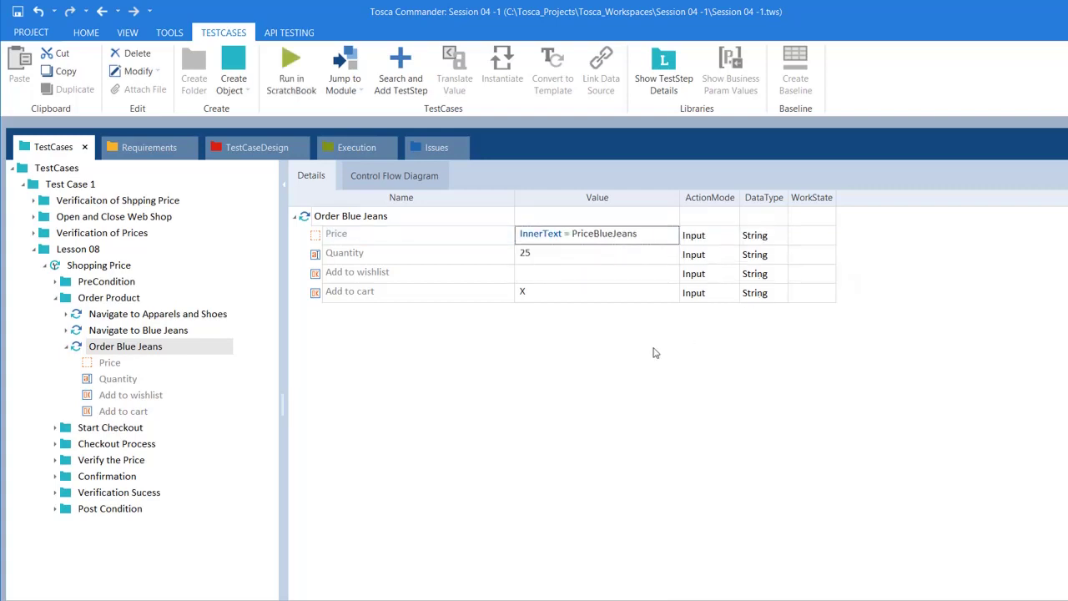
click(728, 235)
click(733, 237)
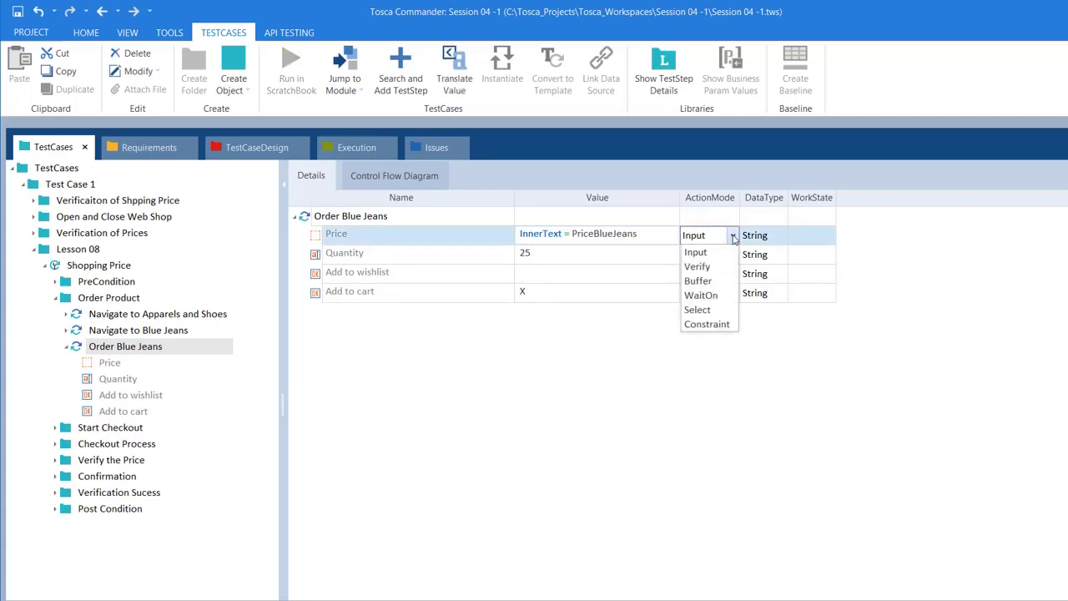
click(703, 282)
click(594, 375)
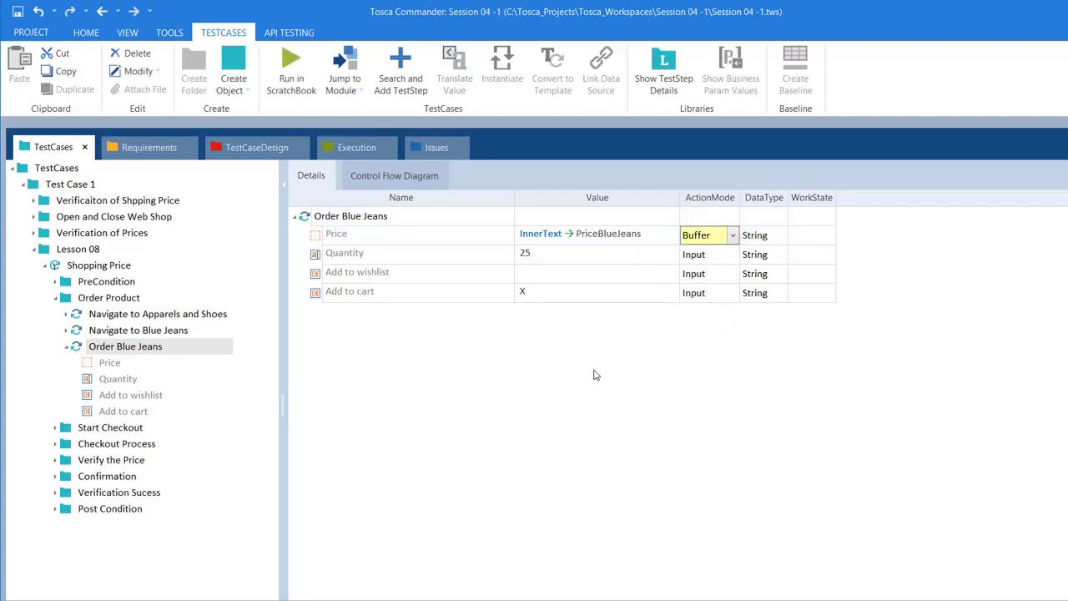
click(525, 261)
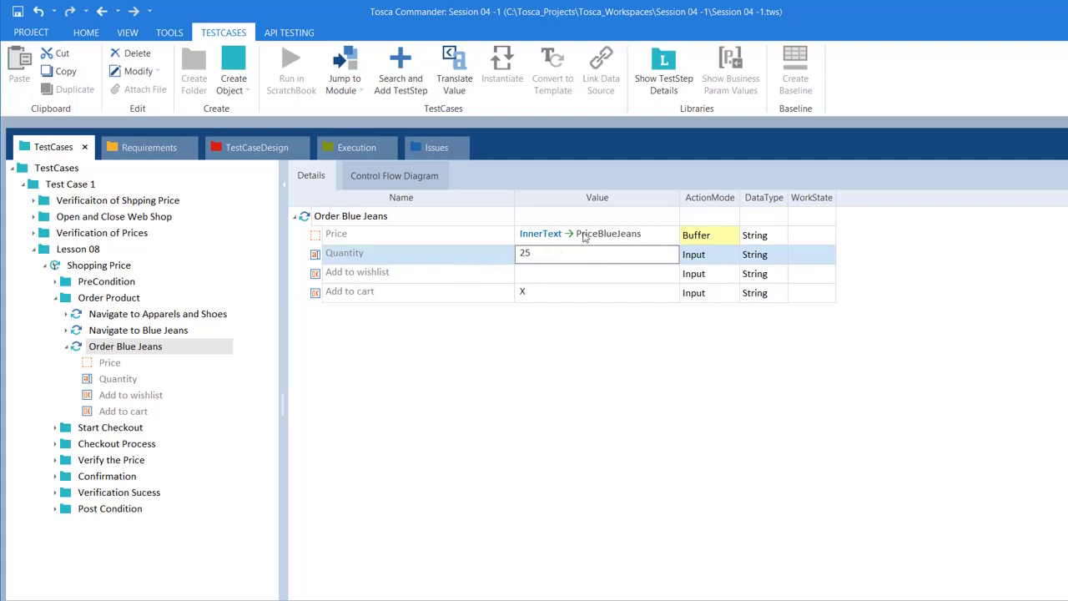
click(545, 237)
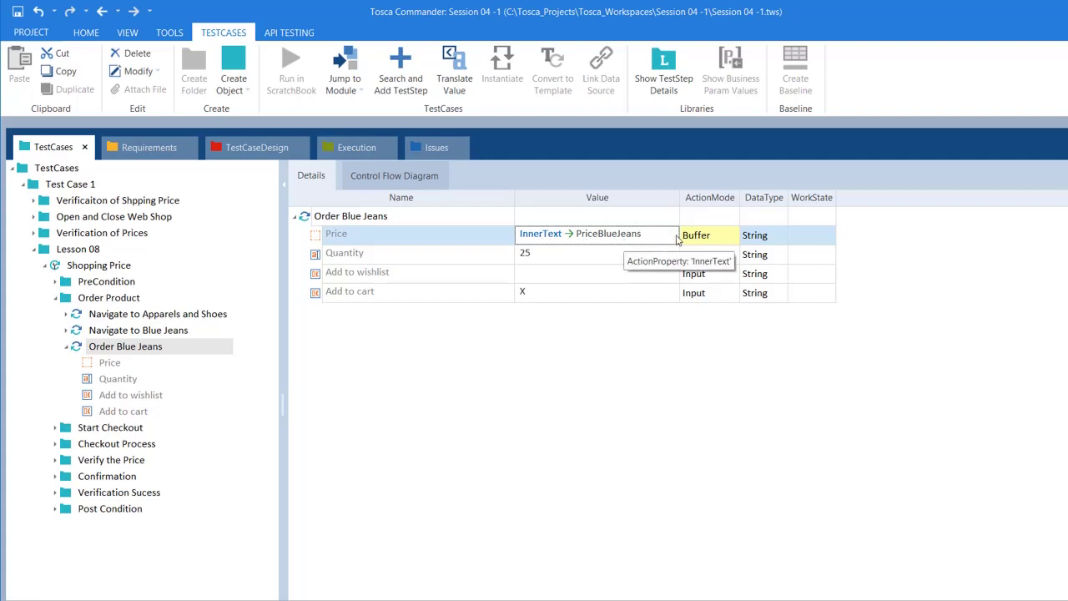
click(573, 357)
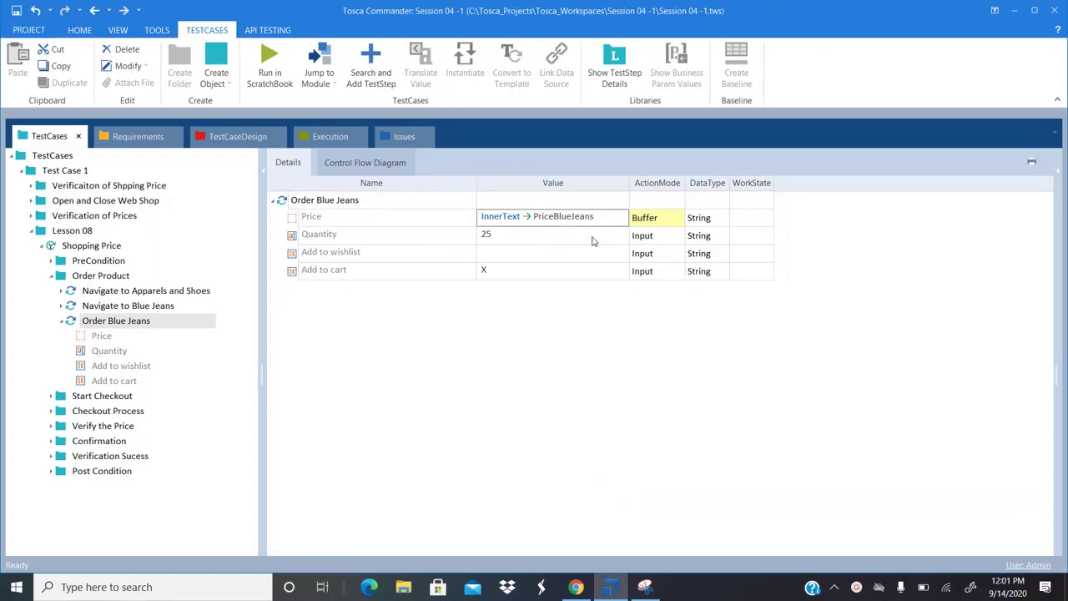
click(593, 241)
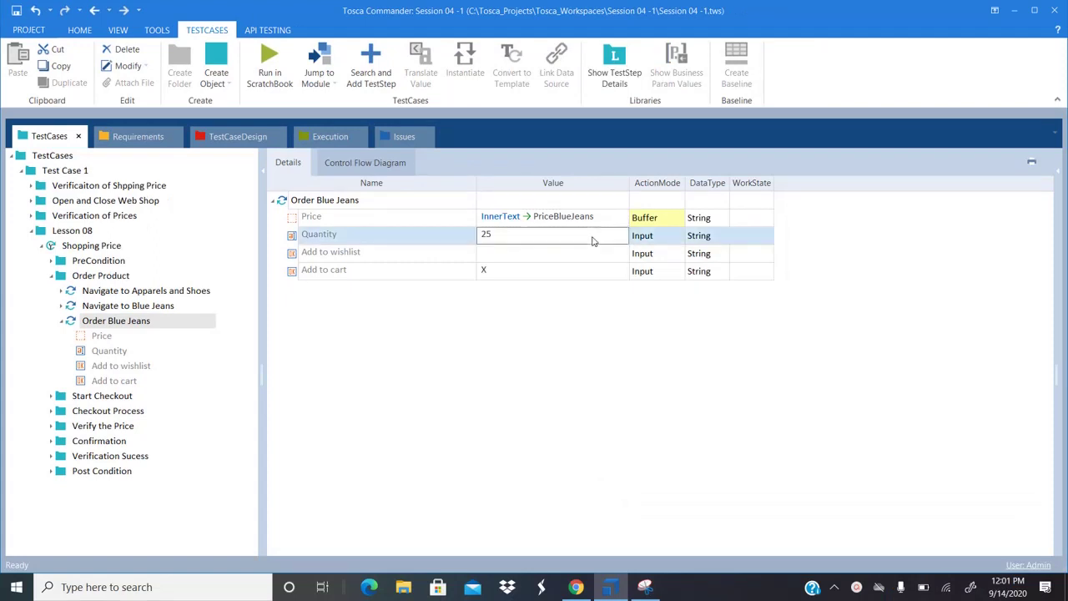
click(657, 220)
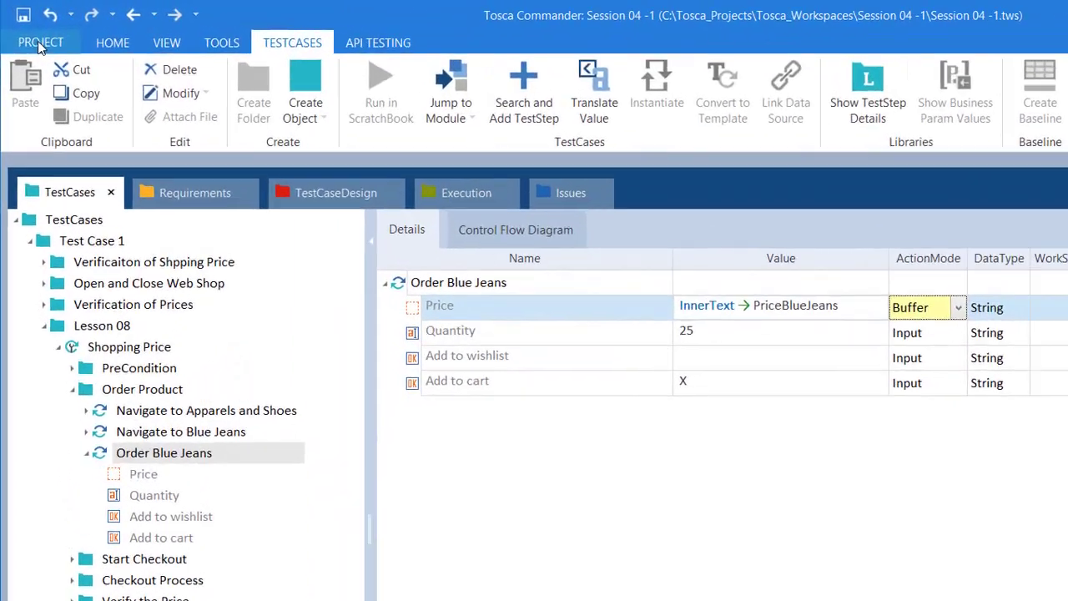
Open the Tosca settings and look at the Engine category.
click(28, 29)
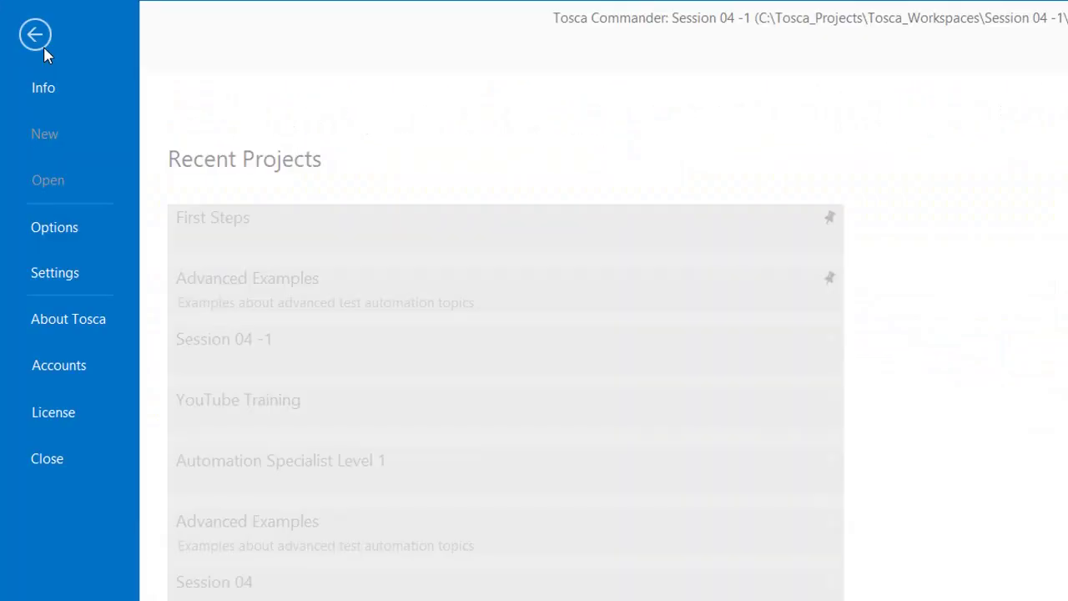
click(79, 278)
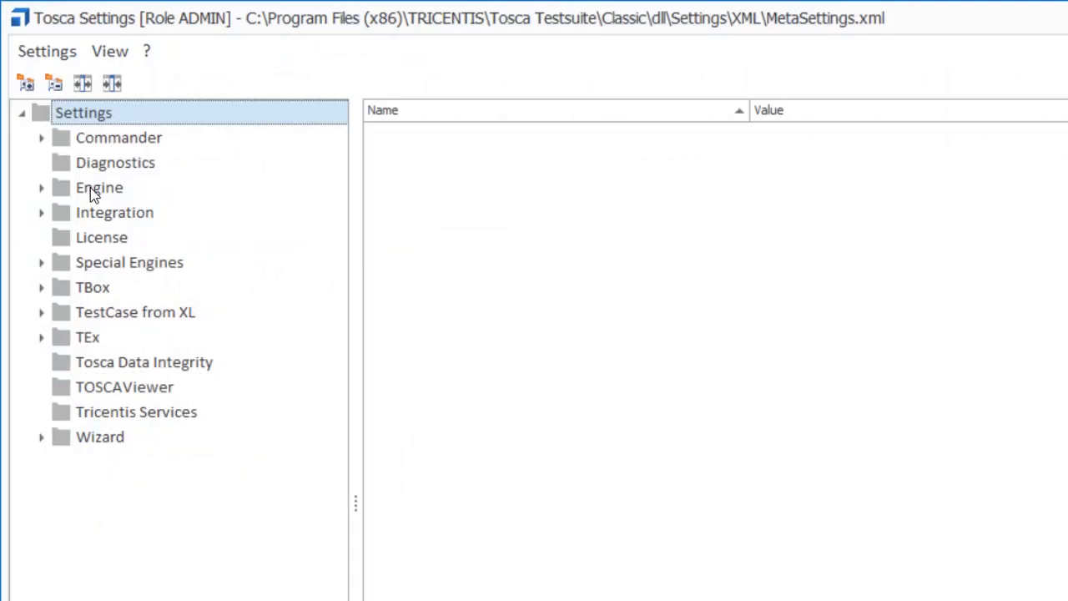
click(90, 189)
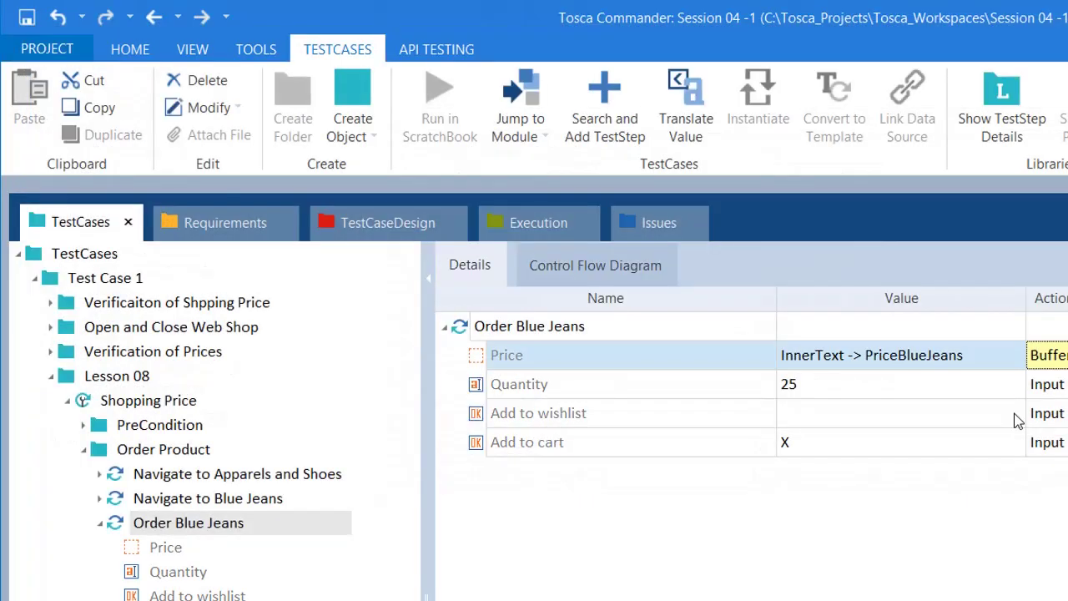
Look at the commands offered for the Price value and the Order Blue Jeans step without running any.
right_click(833, 350)
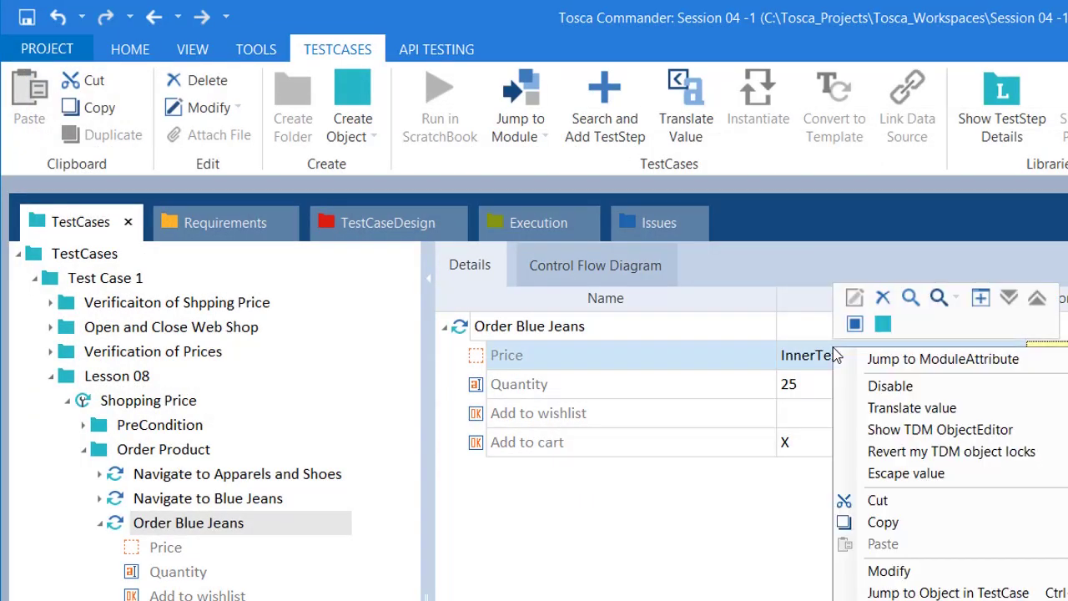
click(811, 334)
right_click(810, 333)
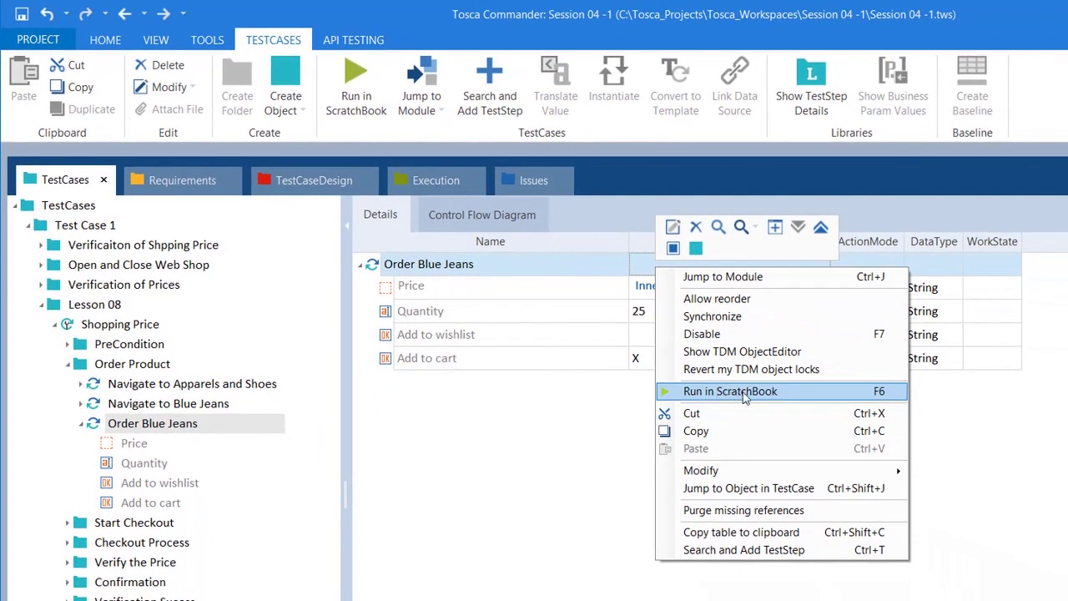
click(519, 408)
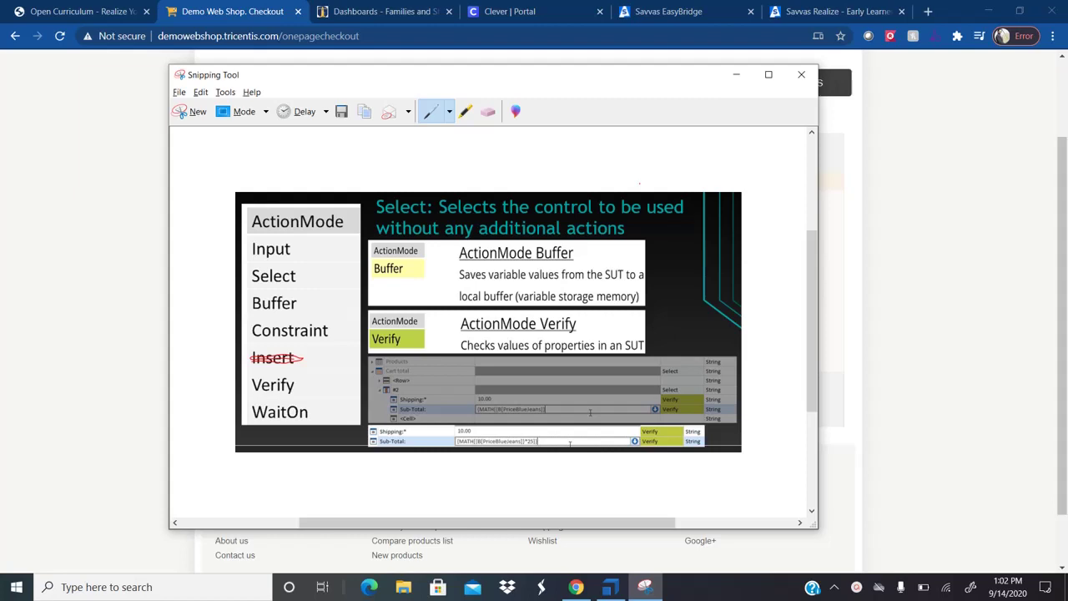
Continue the Demo Web Shop checkout to order confirmation with Ground shipping and Cash On Delivery payment.
click(915, 211)
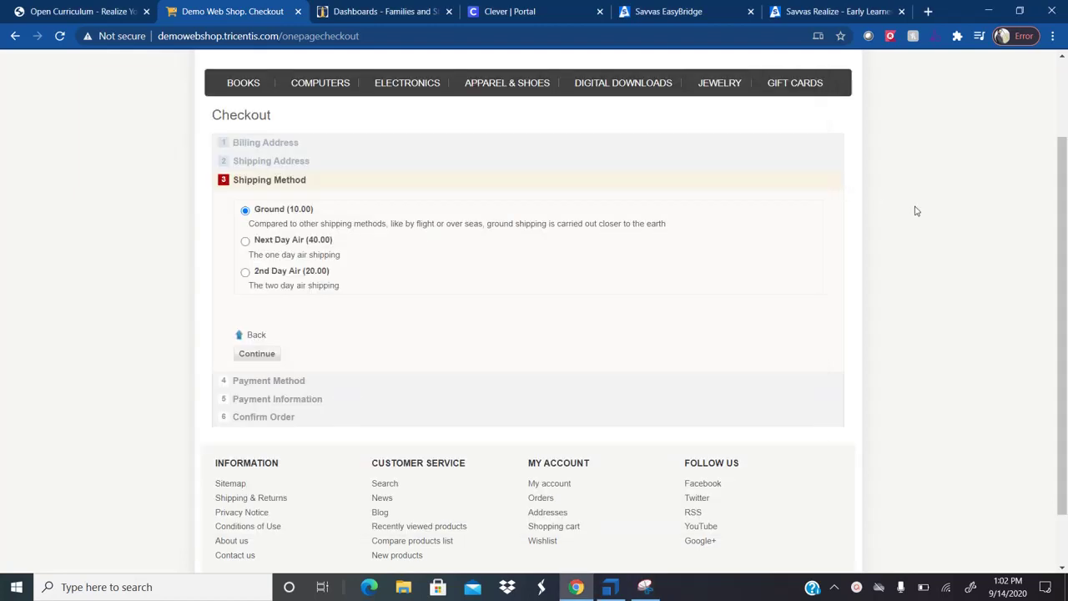
drag(1063, 205, 1064, 150)
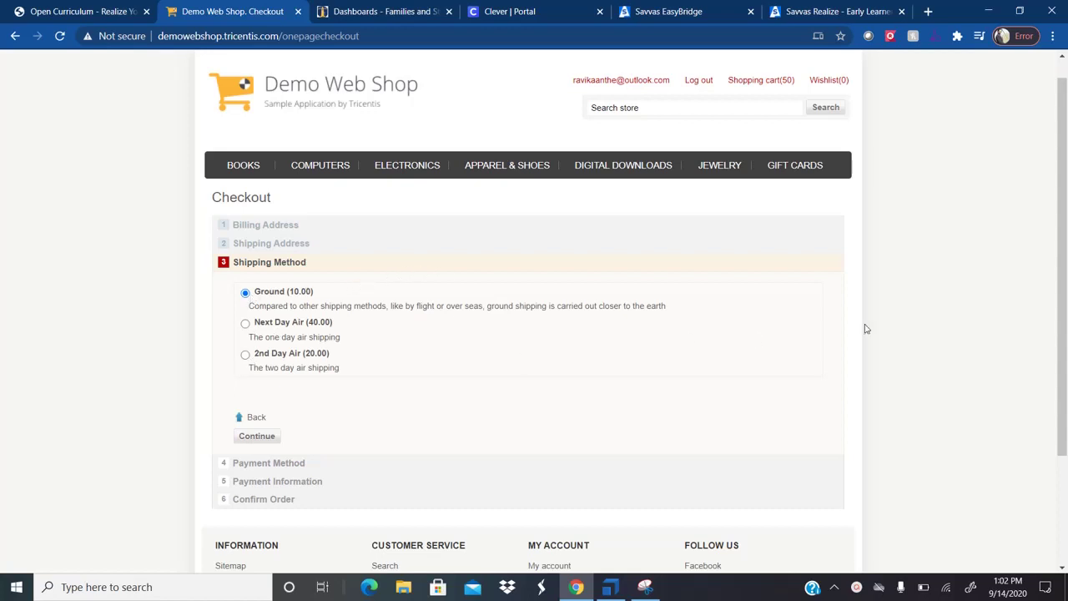
drag(1063, 278, 1058, 349)
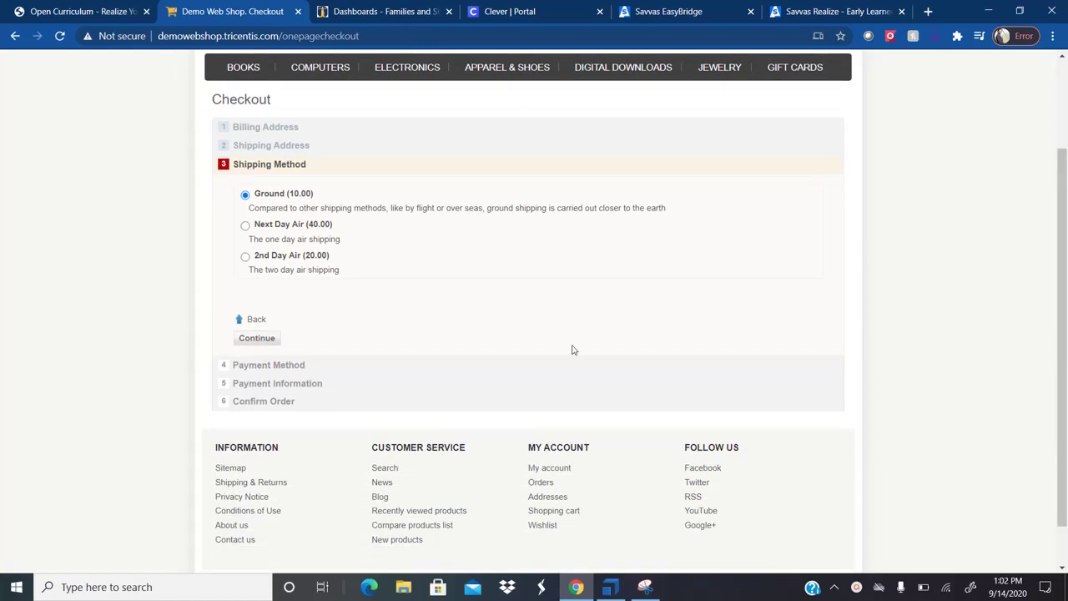
click(256, 344)
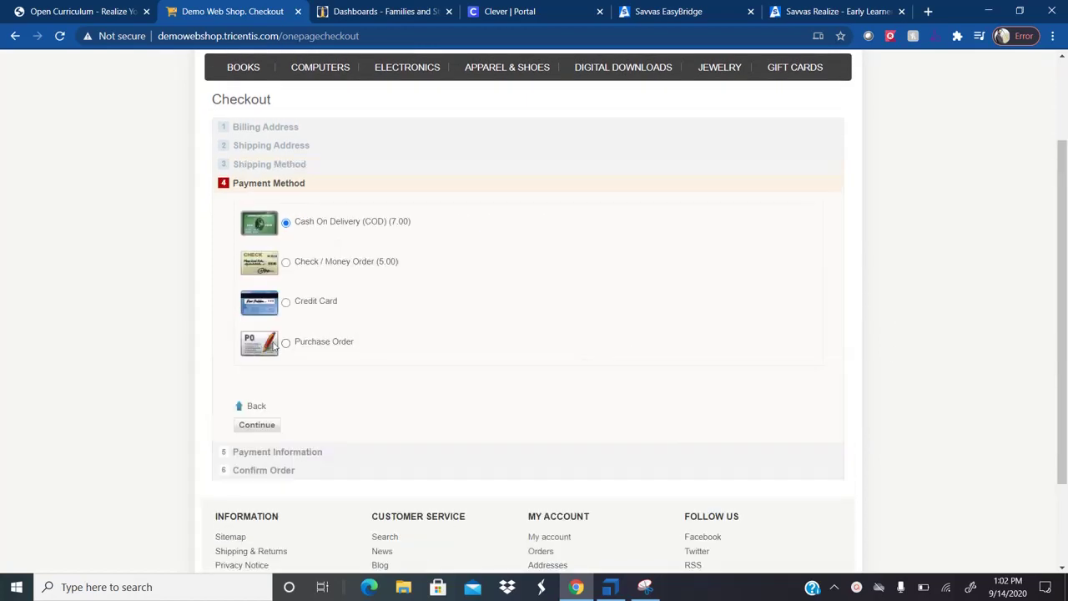
click(260, 425)
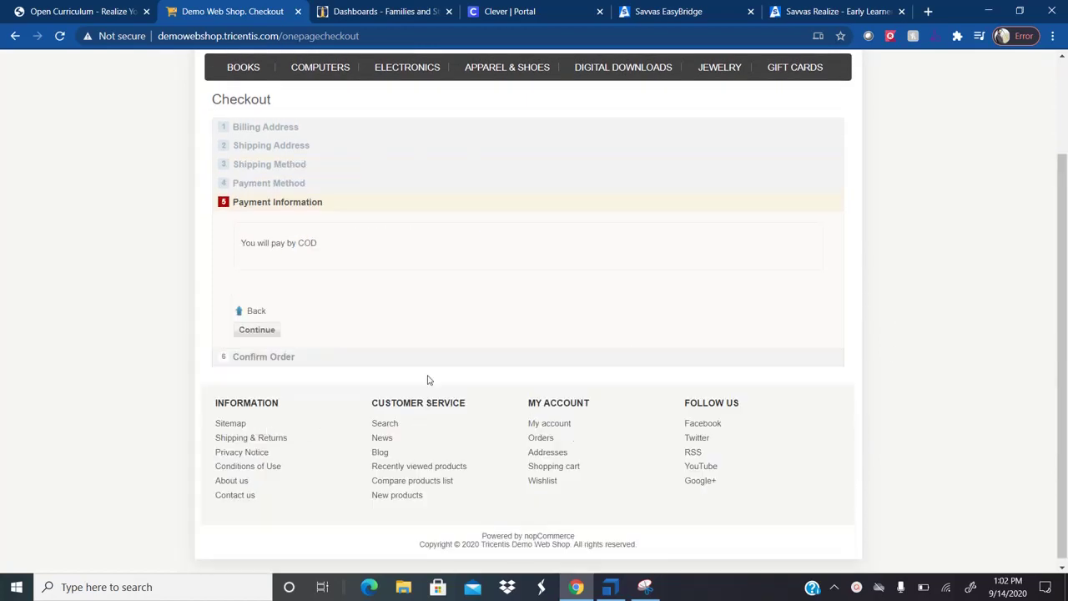
click(258, 331)
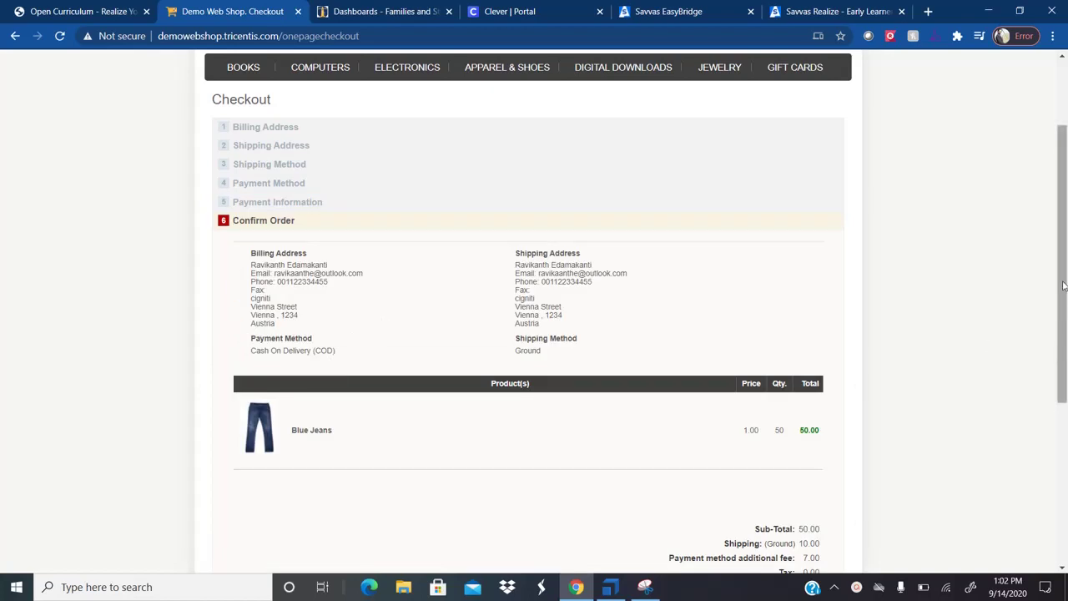
drag(1063, 281, 1063, 384)
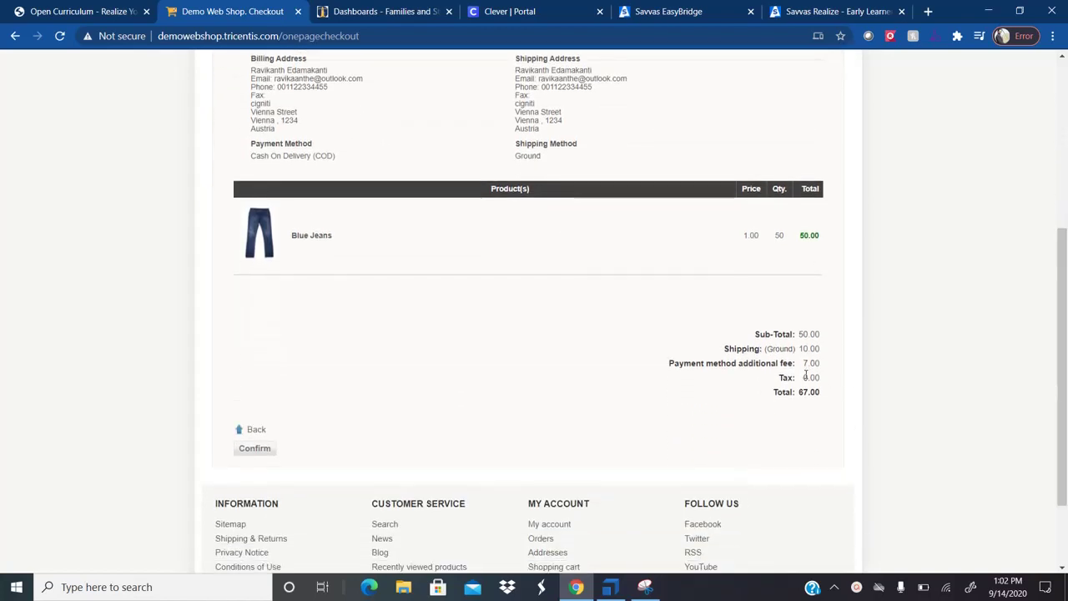
Examine the Shipping charge in the order totals and compare it with the ActionMode slide in Snipping Tool.
drag(722, 349, 826, 348)
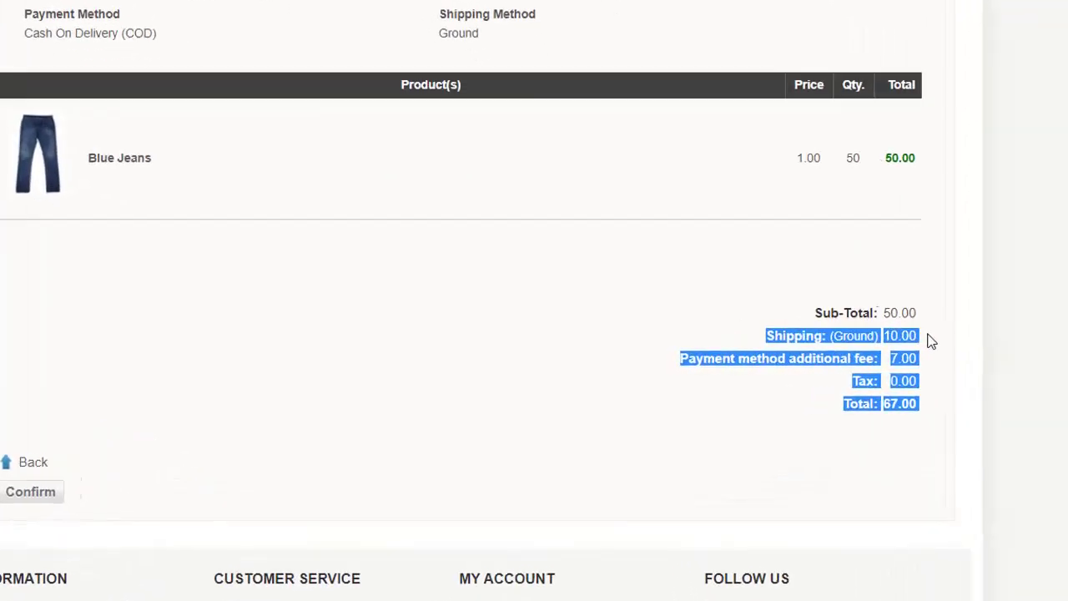
mouse_move(930, 340)
mouse_down()
mouse_move(960, 329)
mouse_move(920, 329)
mouse_up()
click(939, 323)
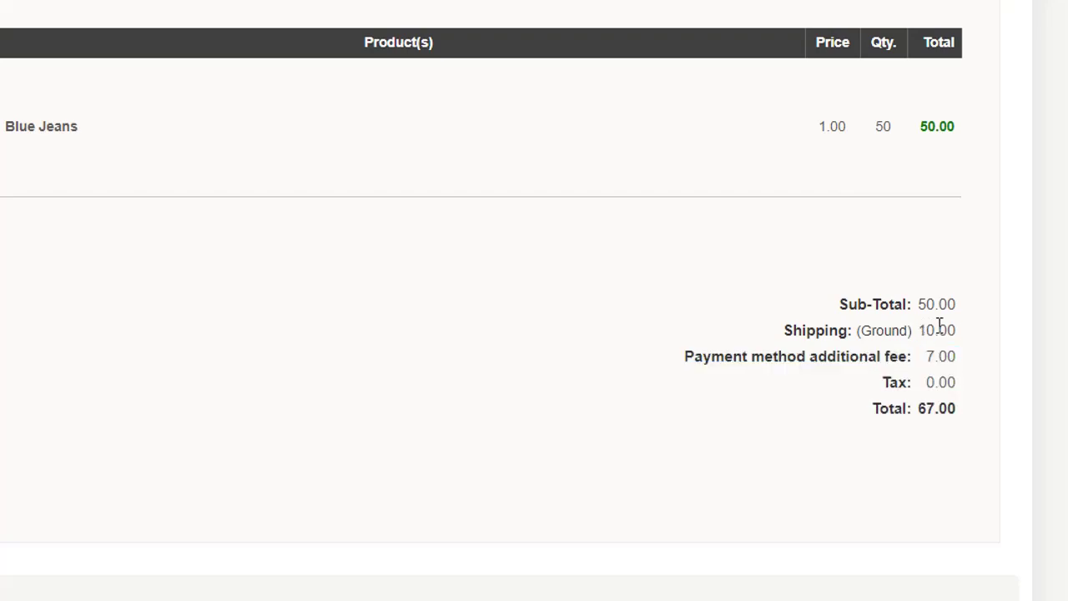
double_click(950, 327)
click(949, 328)
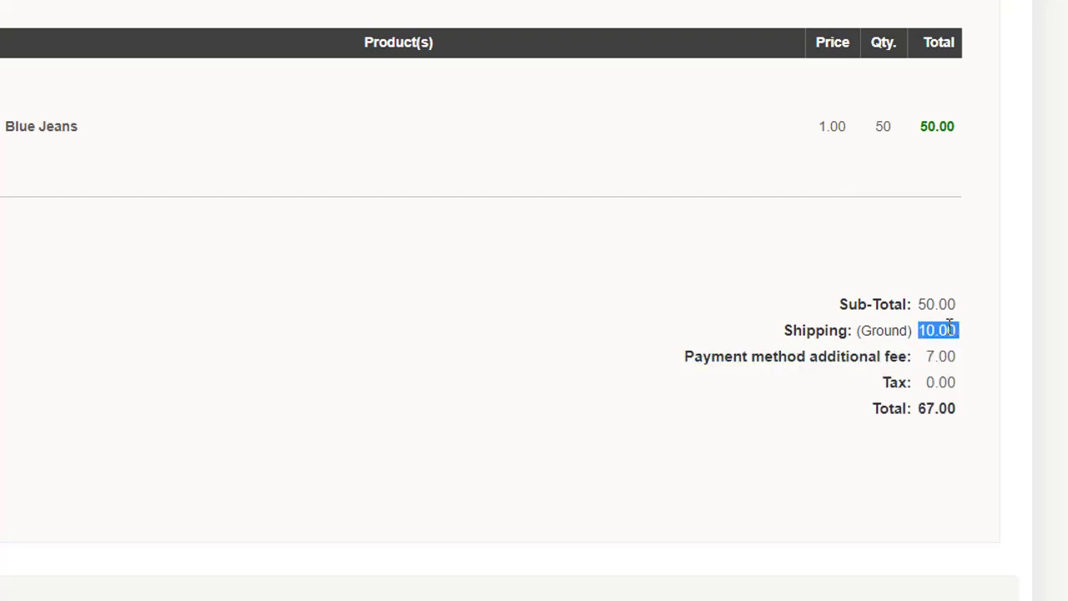
click(649, 587)
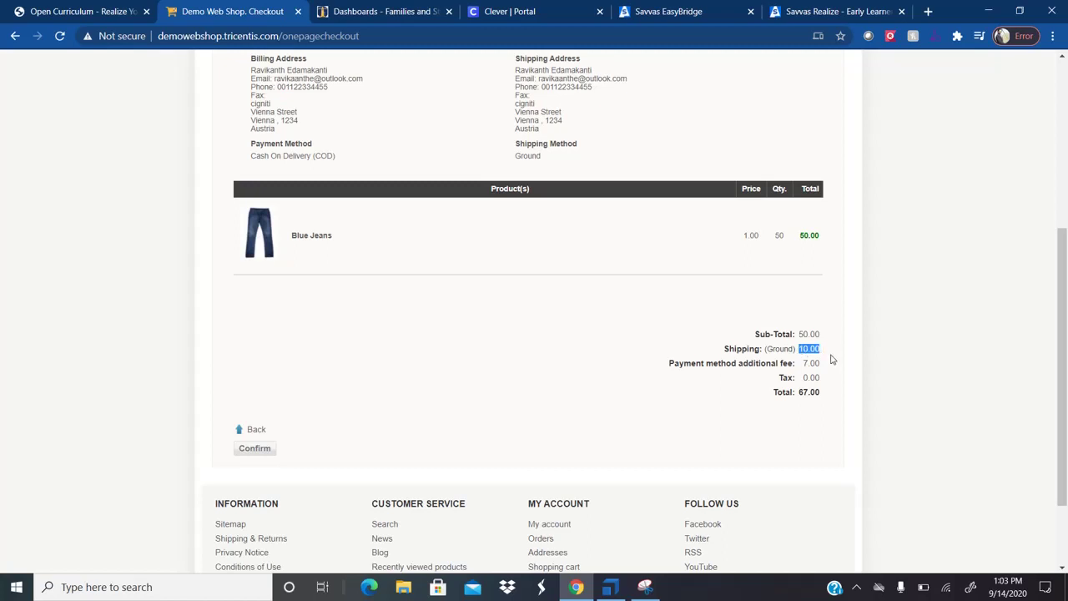
click(810, 349)
double_click(809, 349)
click(645, 586)
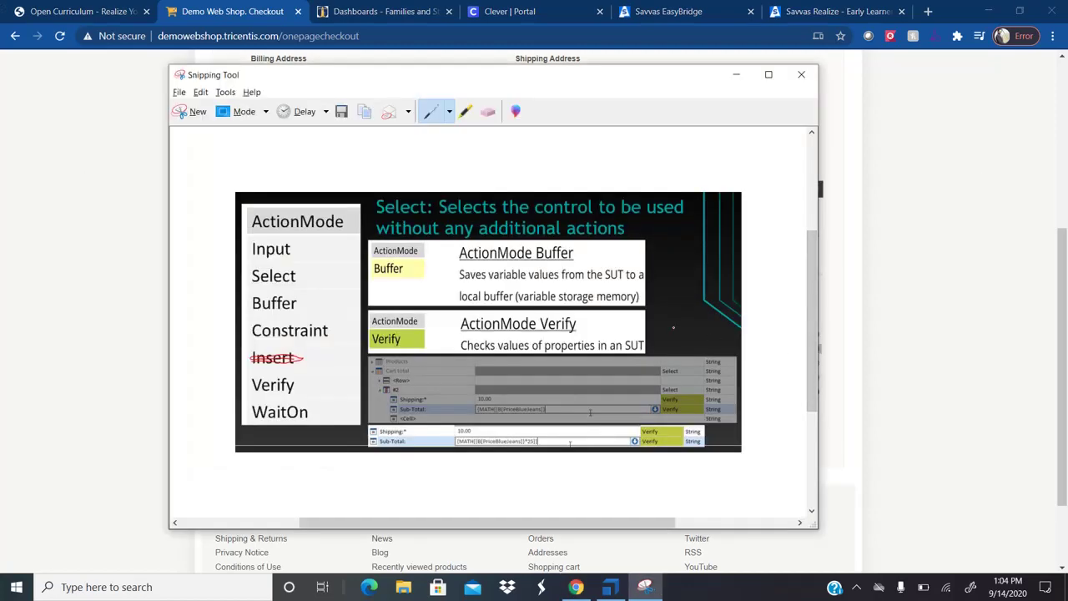
Switch to Tosca Commander and clear the Shipping value under column #2 of Cart total in the Verification of Prices step.
click(611, 587)
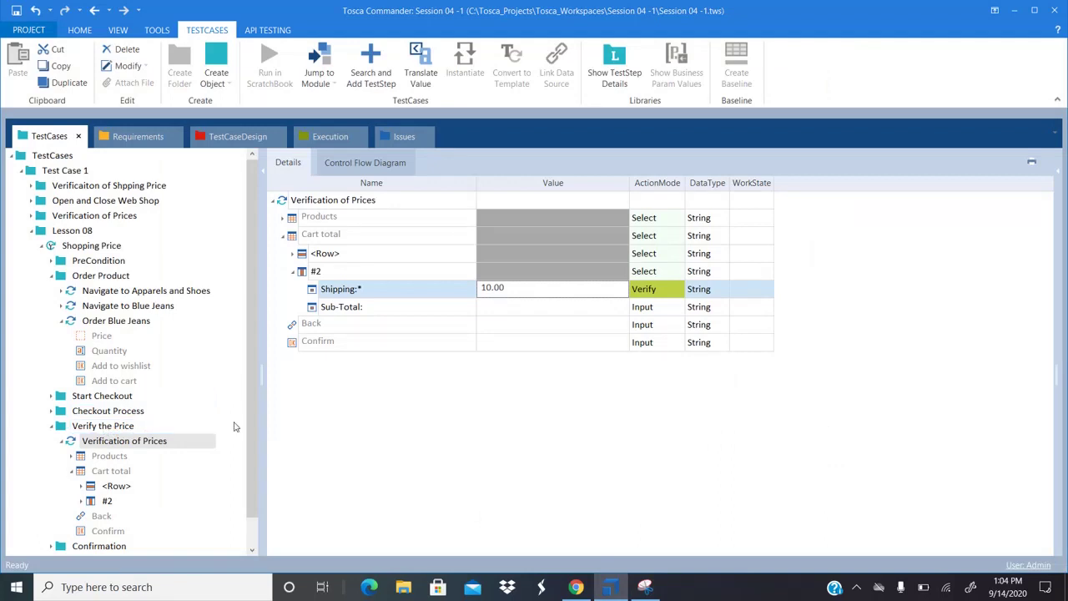
drag(247, 386, 248, 442)
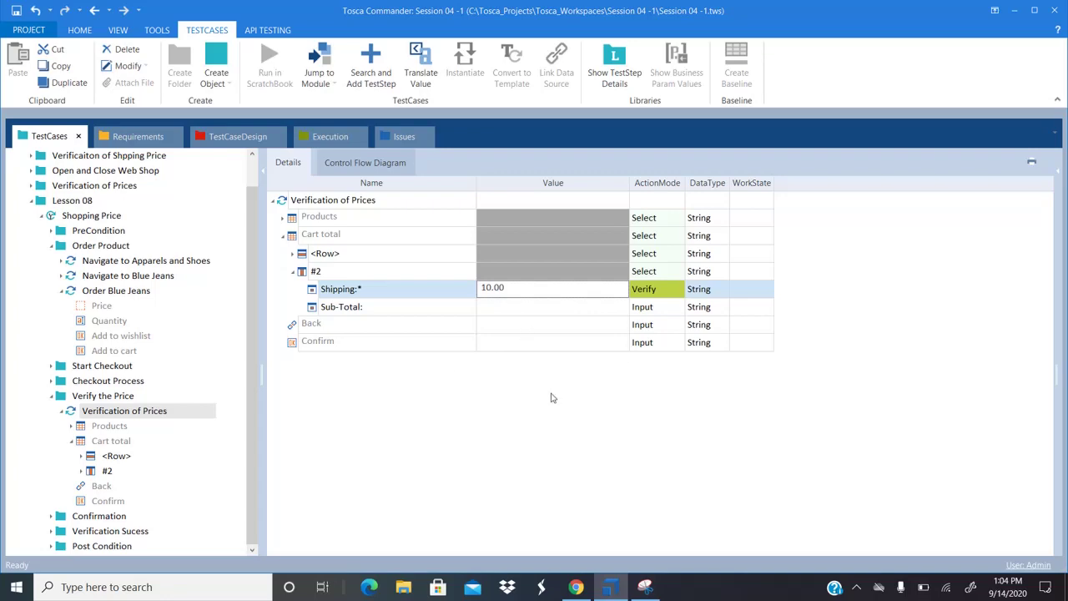
key(alt+Tab)
key(alt+Tab)
key(Delete)
key(Delete)
key(Delete)
key(Delete)
key(Delete)
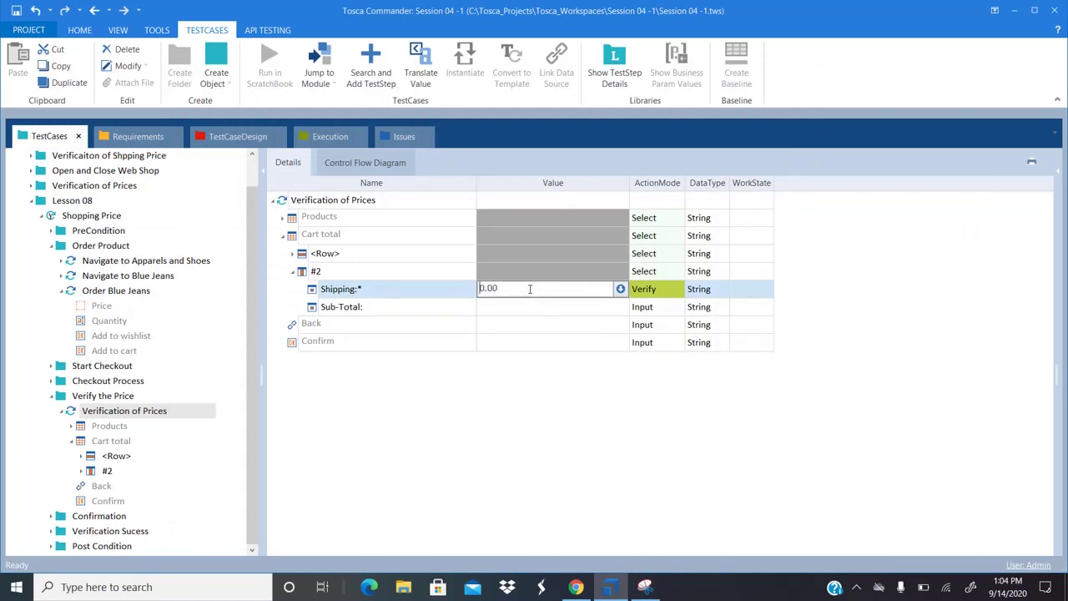
Set the action mode of the Shipping cell in Cart total to Input.
click(672, 299)
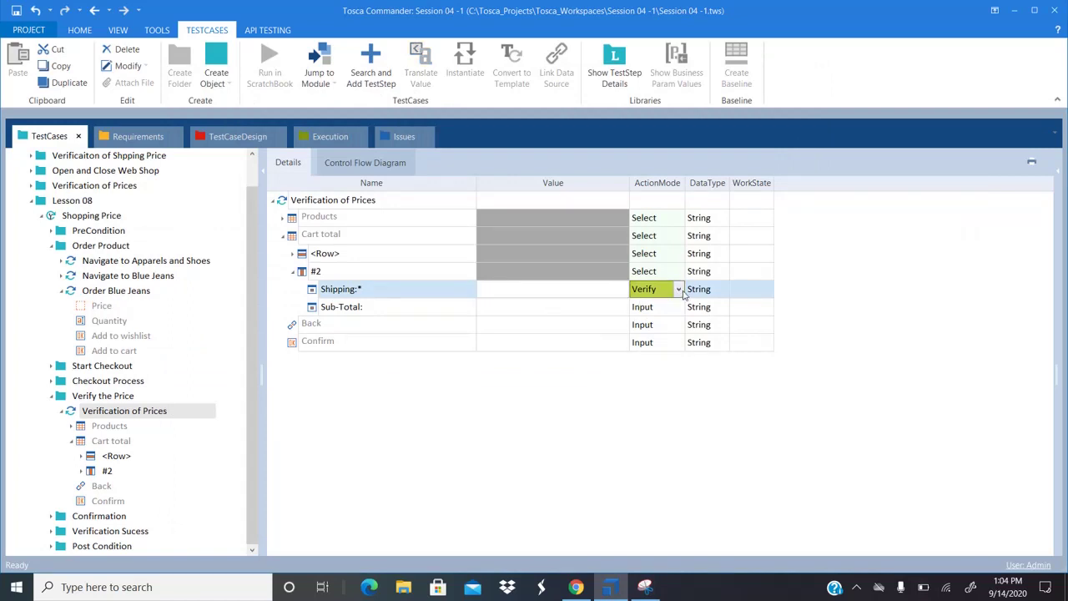
click(679, 290)
click(654, 313)
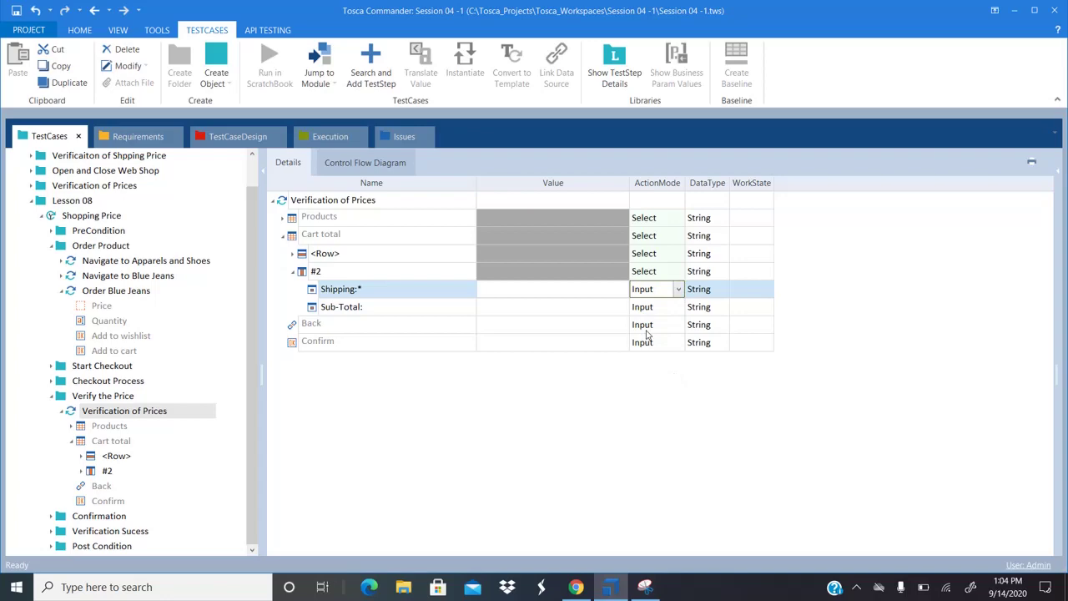
Recheck the Shipping charge in the browser and the ActionMode slide, return to Tosca Commander, and select the Shipping entry in Cart total.
key(alt+Tab)
key(alt+Tab)
key(alt+Tab)
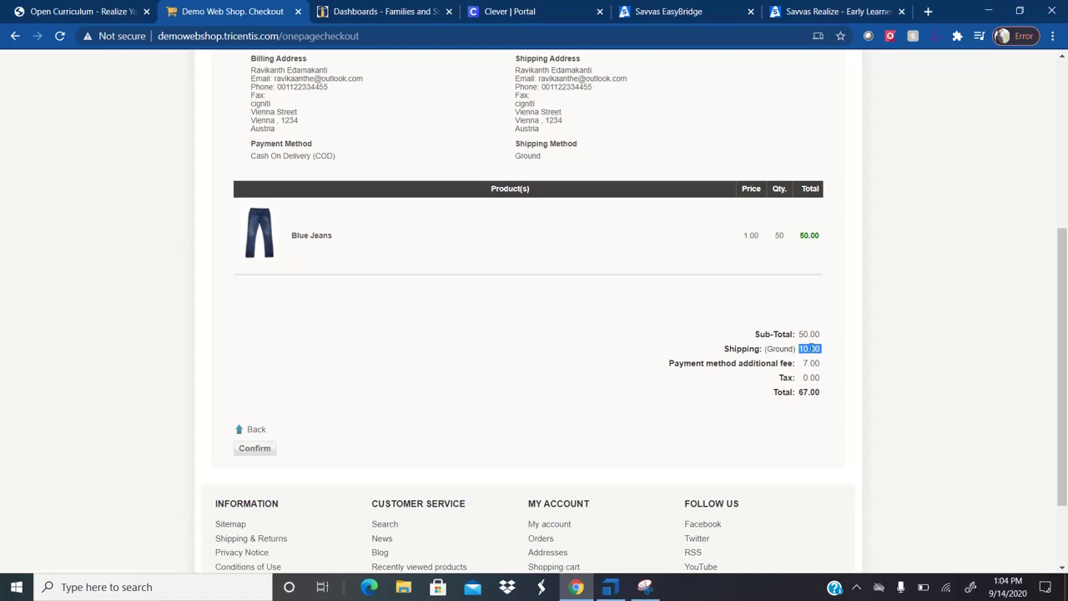
key(alt+Tab)
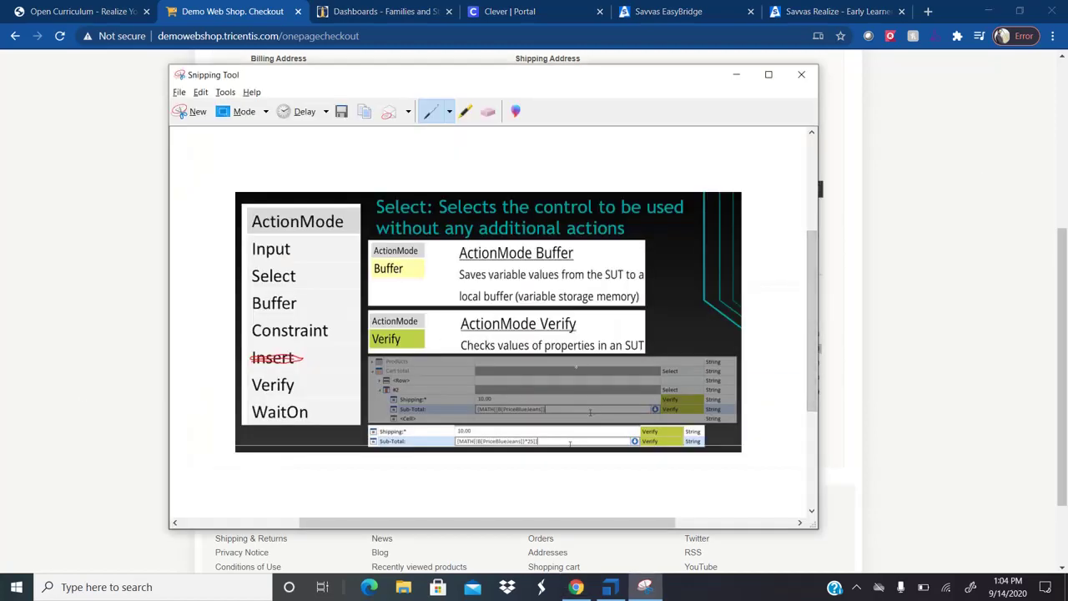
key(alt+Tab)
key(alt+Tab)
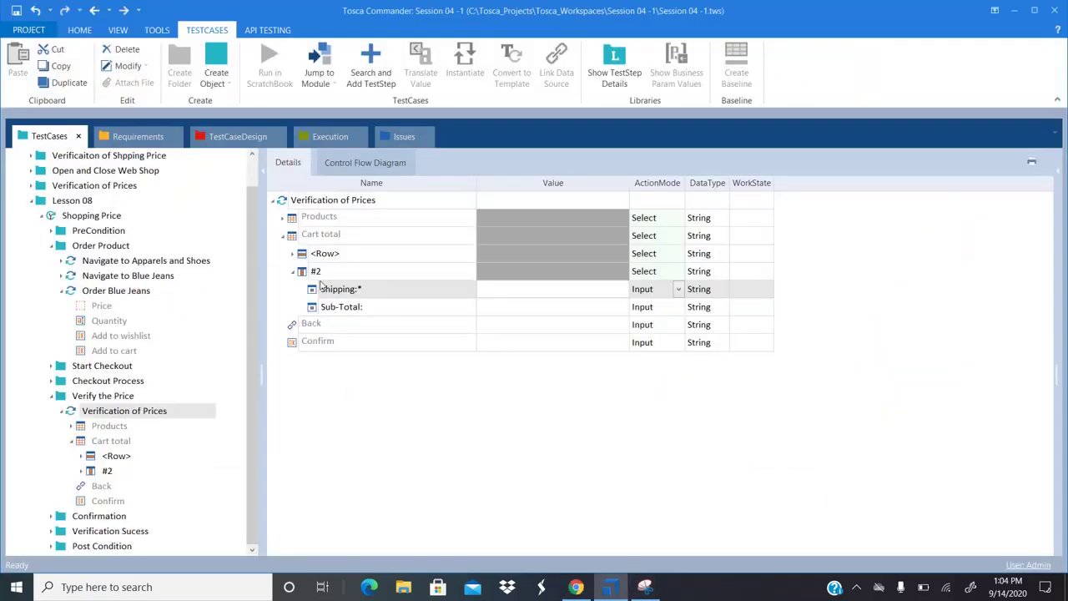
click(372, 292)
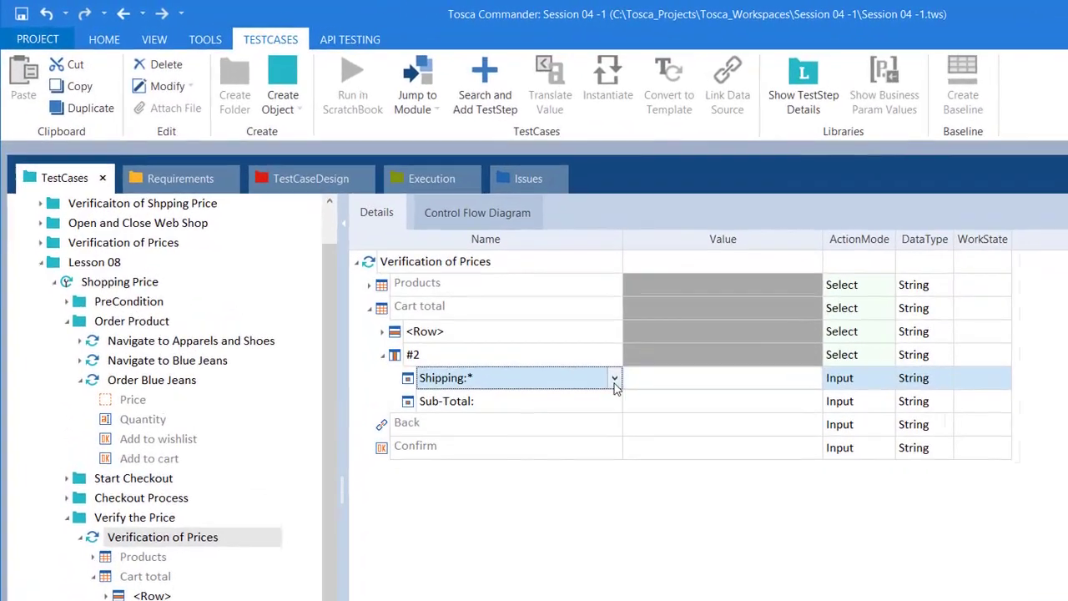
Keep Shipping:* as the cell name under column #2 of Cart total and set its value to 10.00.
click(630, 388)
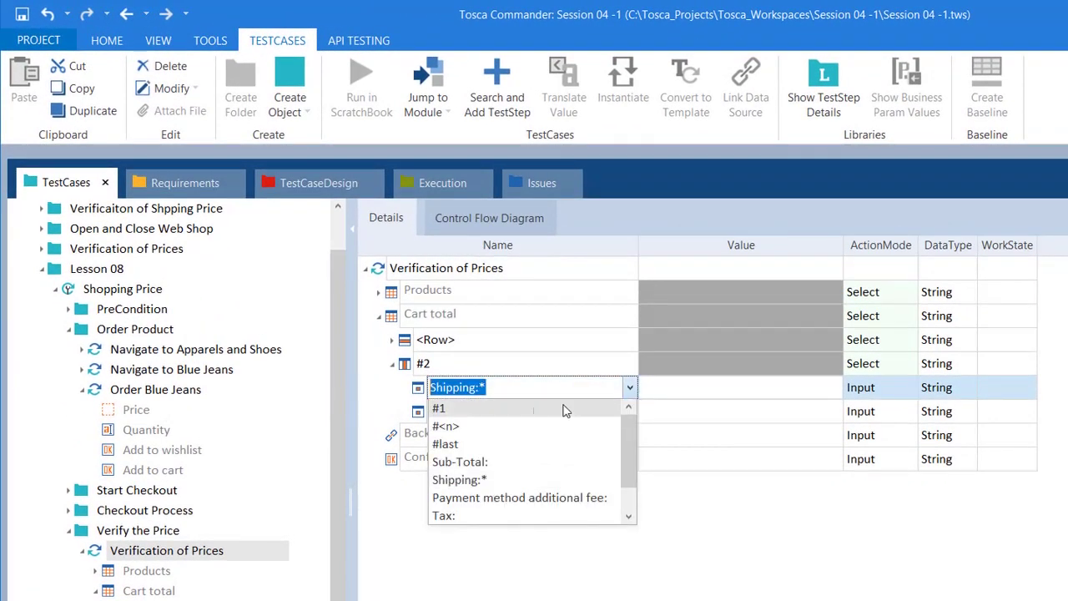
click(483, 481)
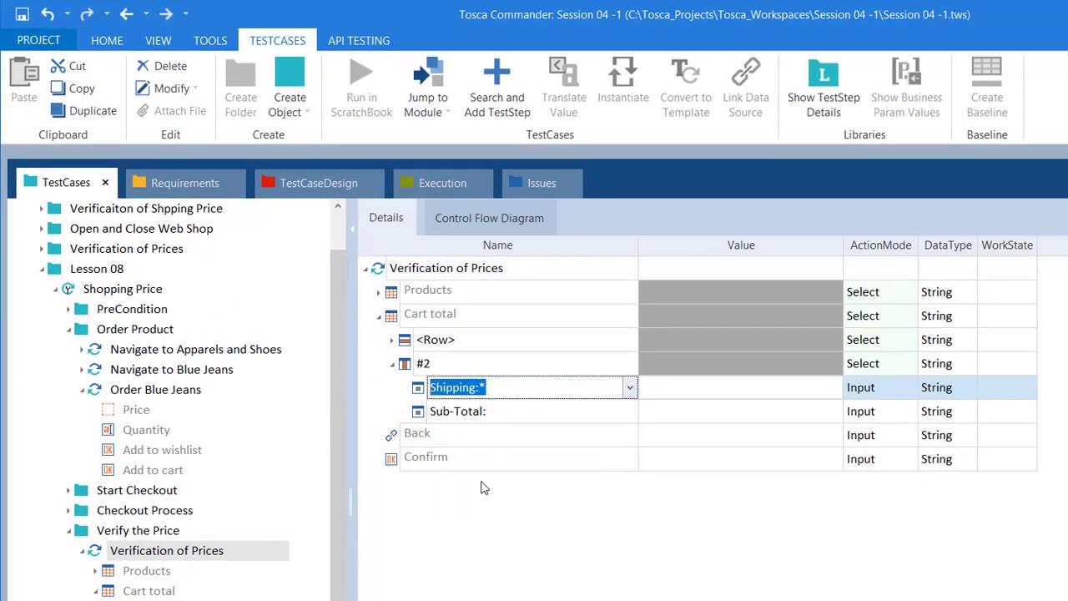
click(749, 398)
click(796, 392)
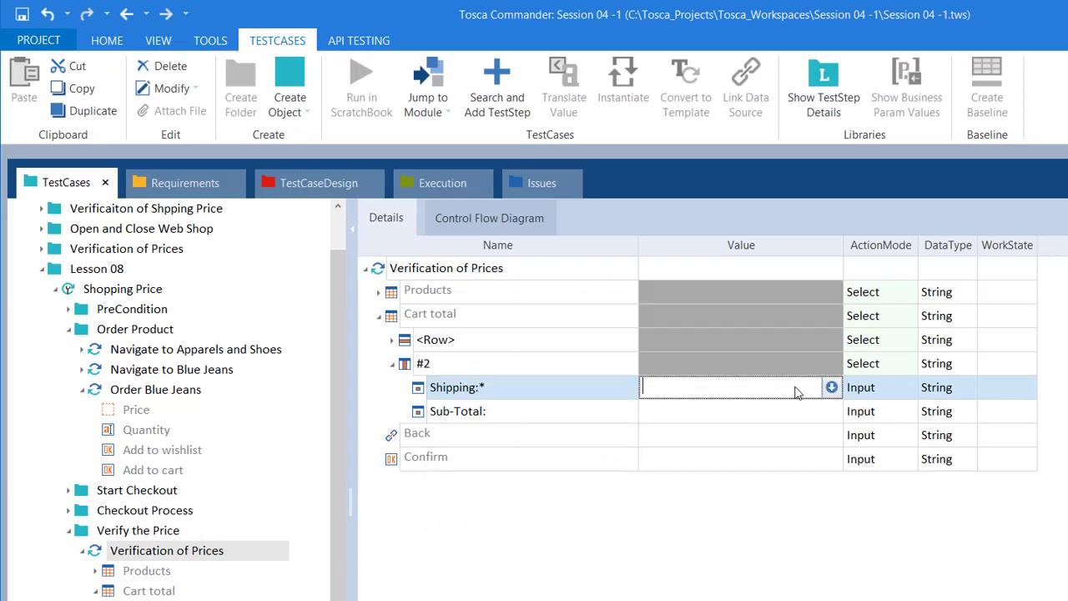
text(10.00)
click(889, 388)
click(691, 389)
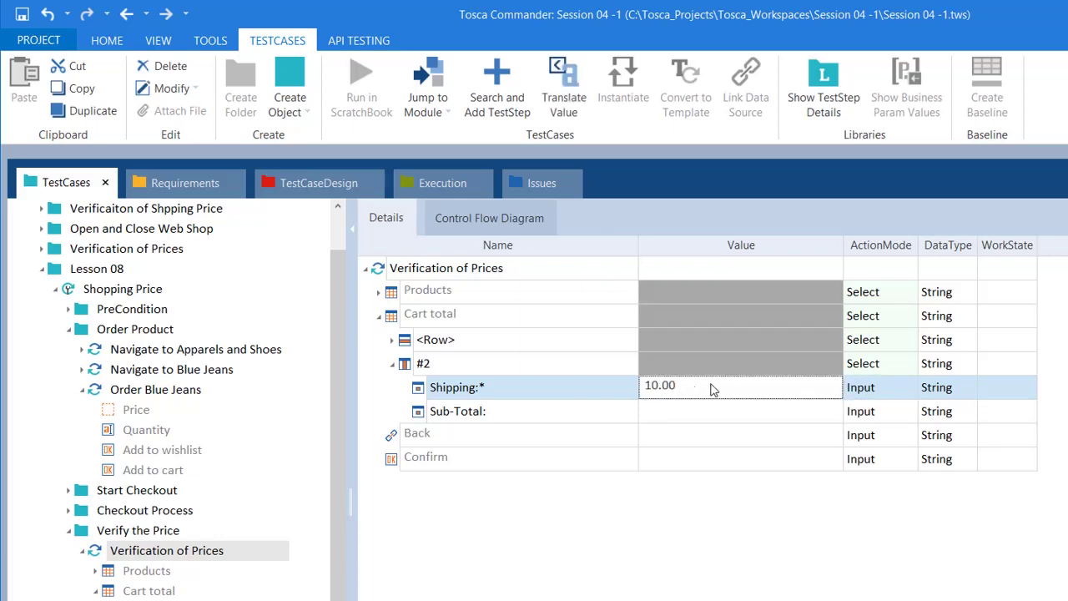
Set the action mode of the Shipping cell in Cart total to Verify.
click(896, 390)
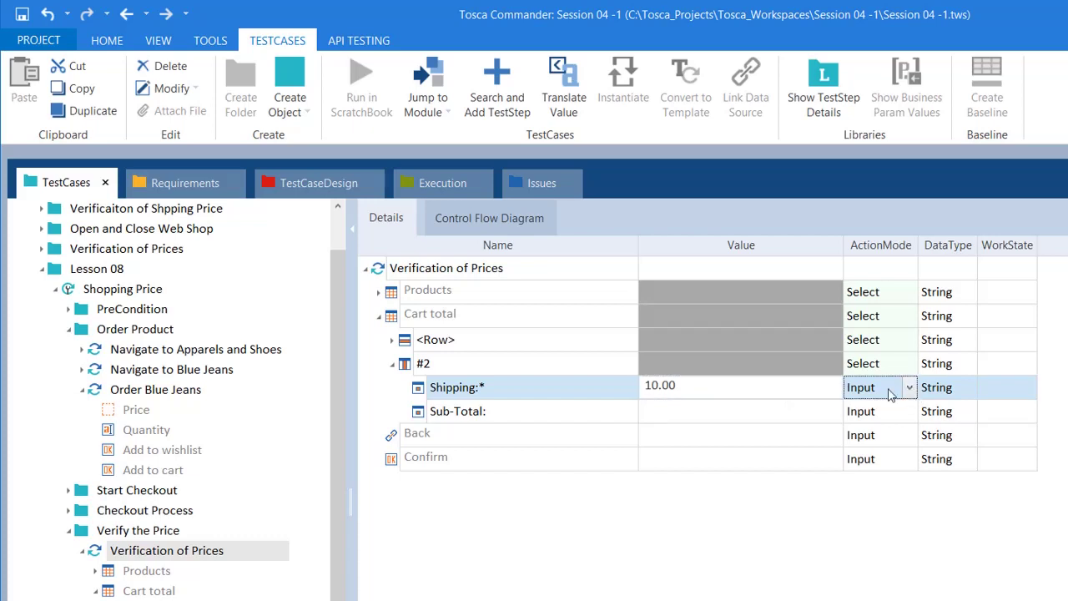
click(909, 389)
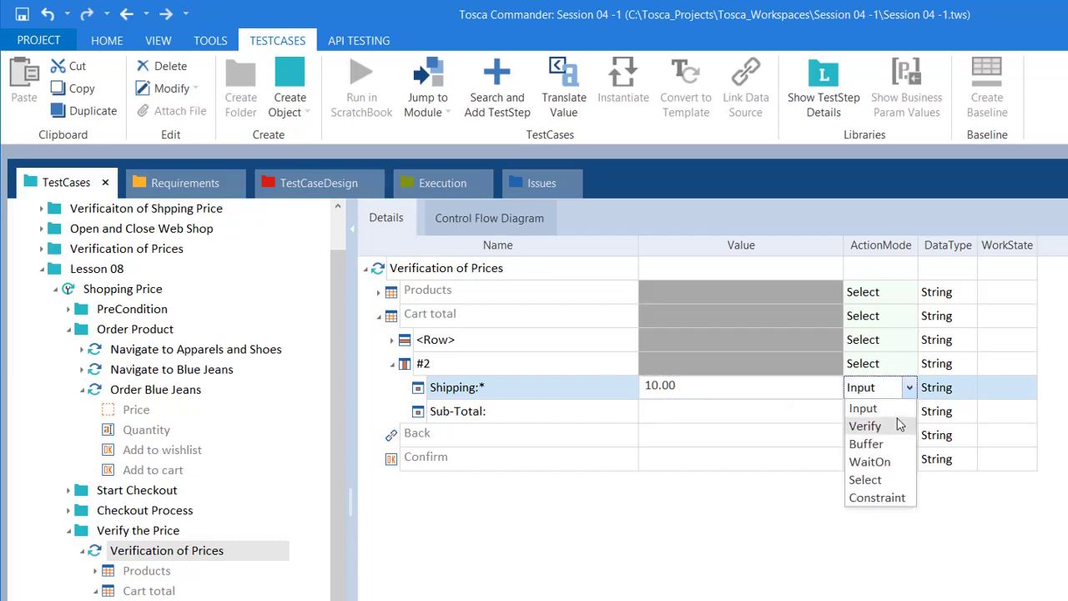
click(865, 427)
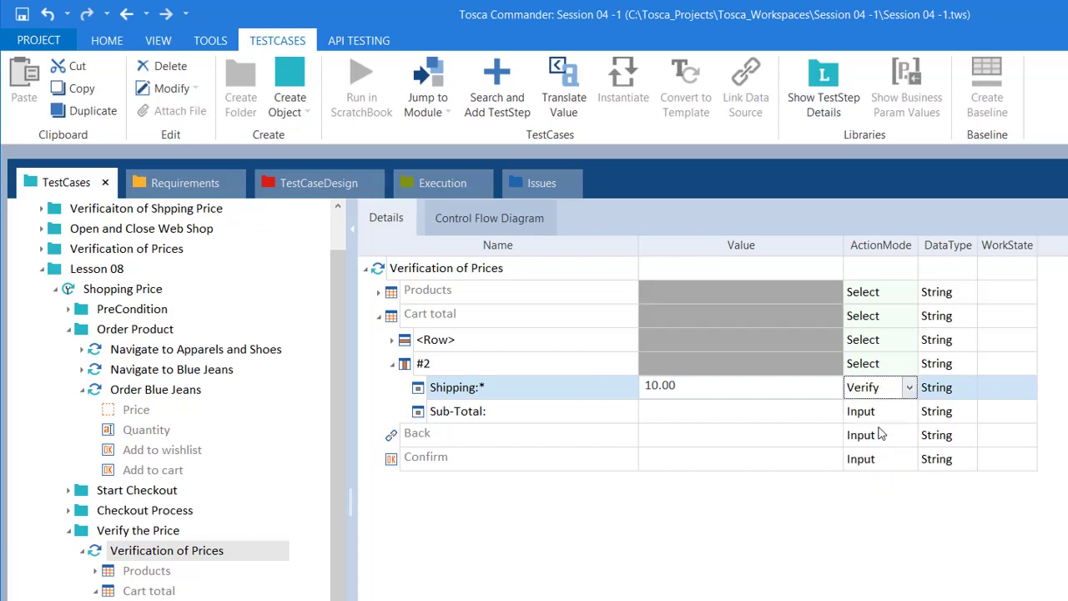
click(633, 574)
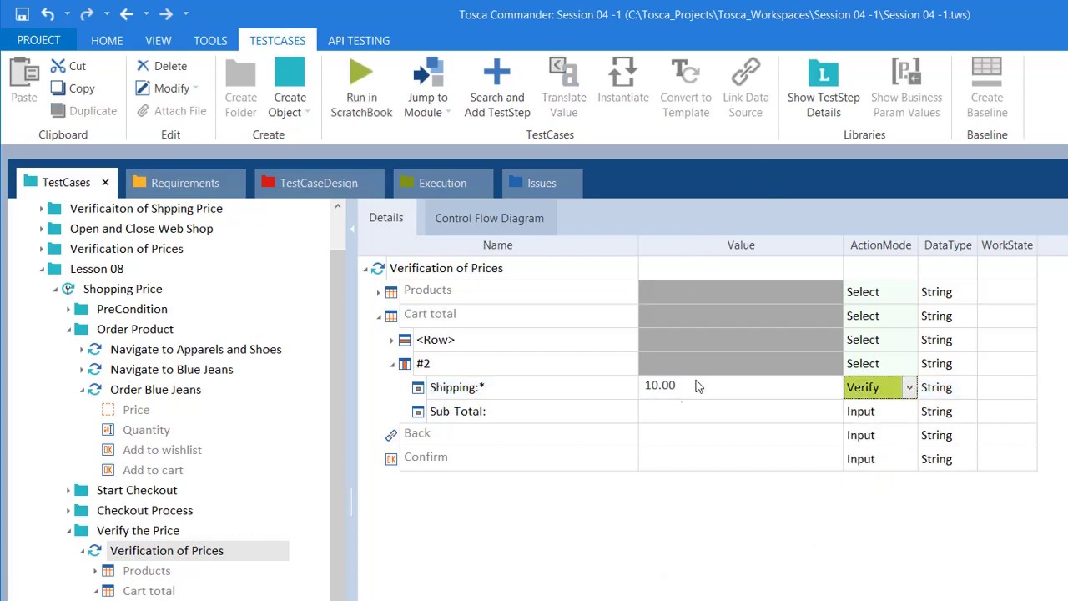
Check the Shipping label and amount in the order totals in Chrome, and return to Tosca Commander.
key(alt+Tab)
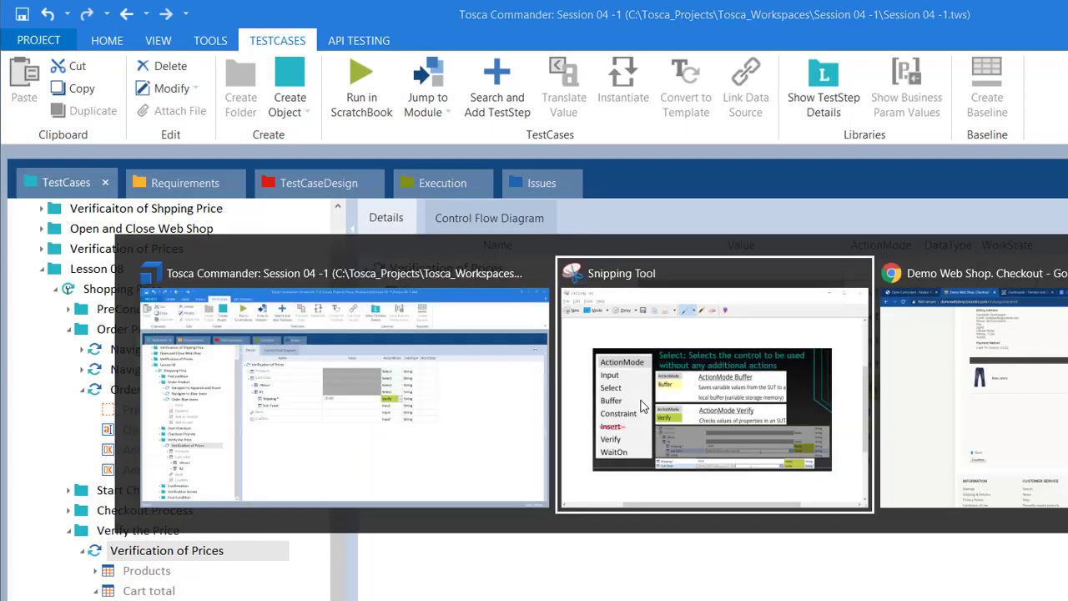
key(alt+Tab)
key(Tab)
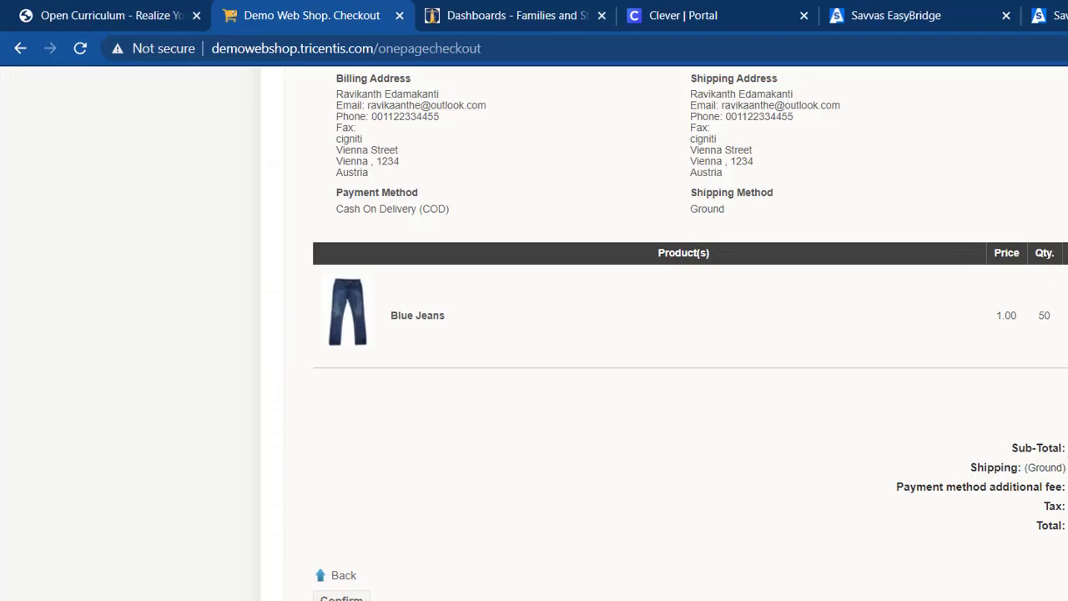
drag(1064, 467, 968, 468)
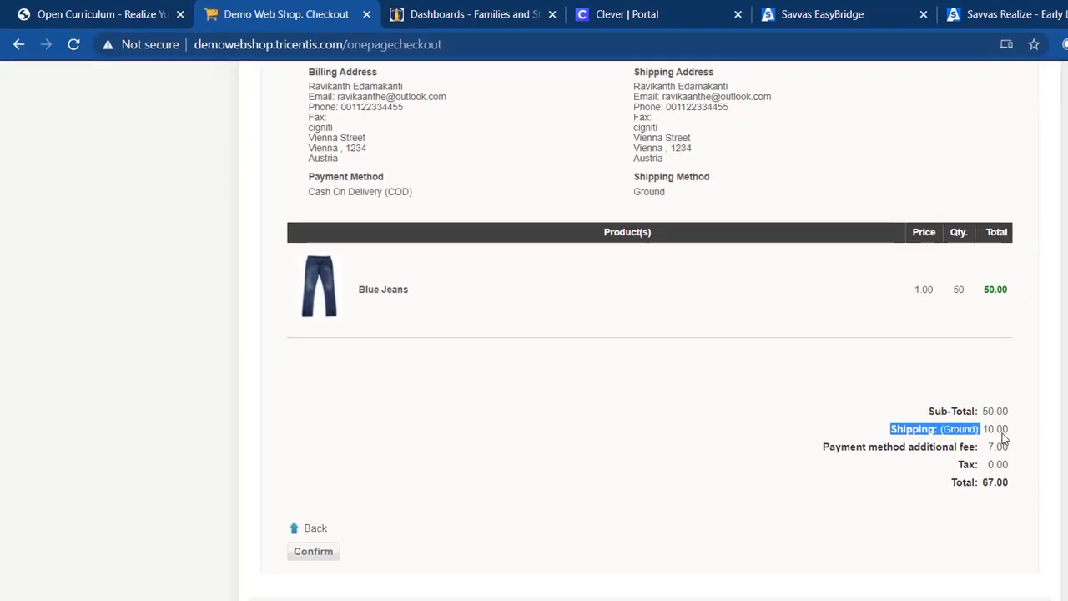
double_click(995, 429)
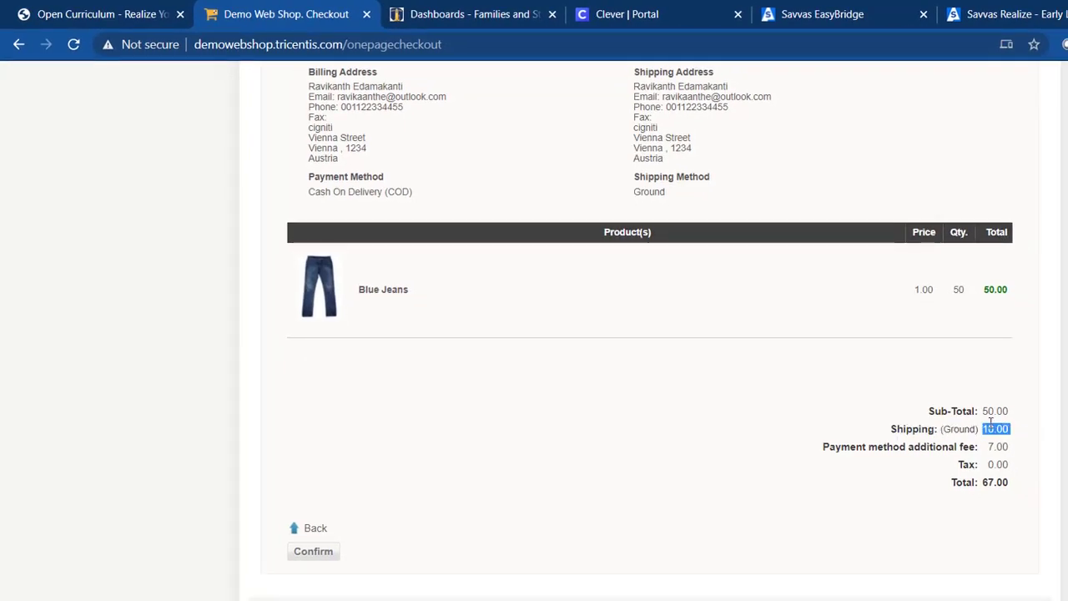
key(alt+Tab)
key(alt+Tab)
key(Tab)
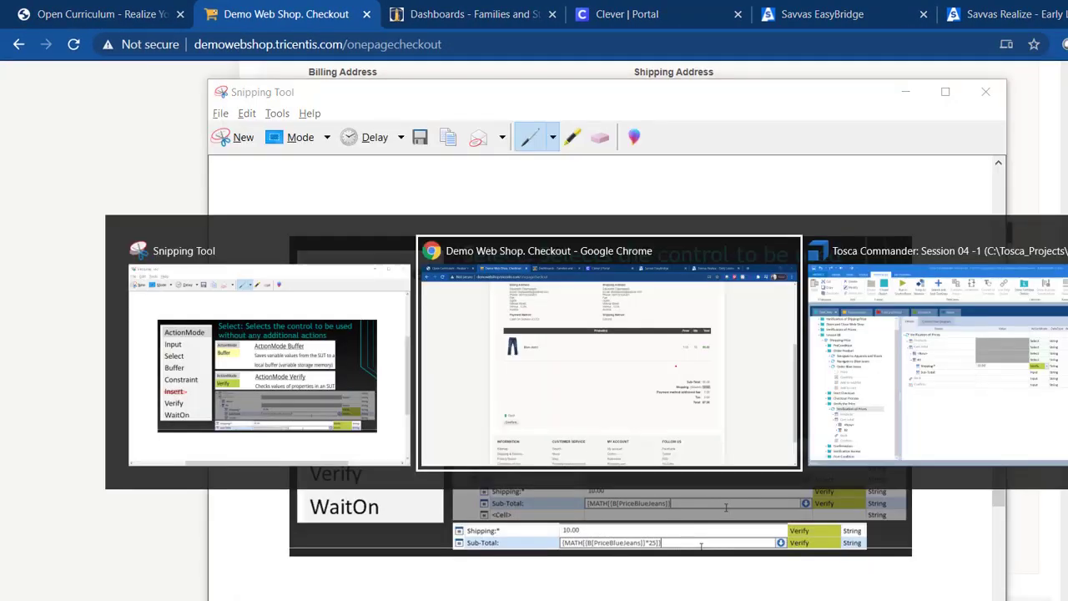
Review the name, value and data type of the Shipping entry under column #2.
click(607, 358)
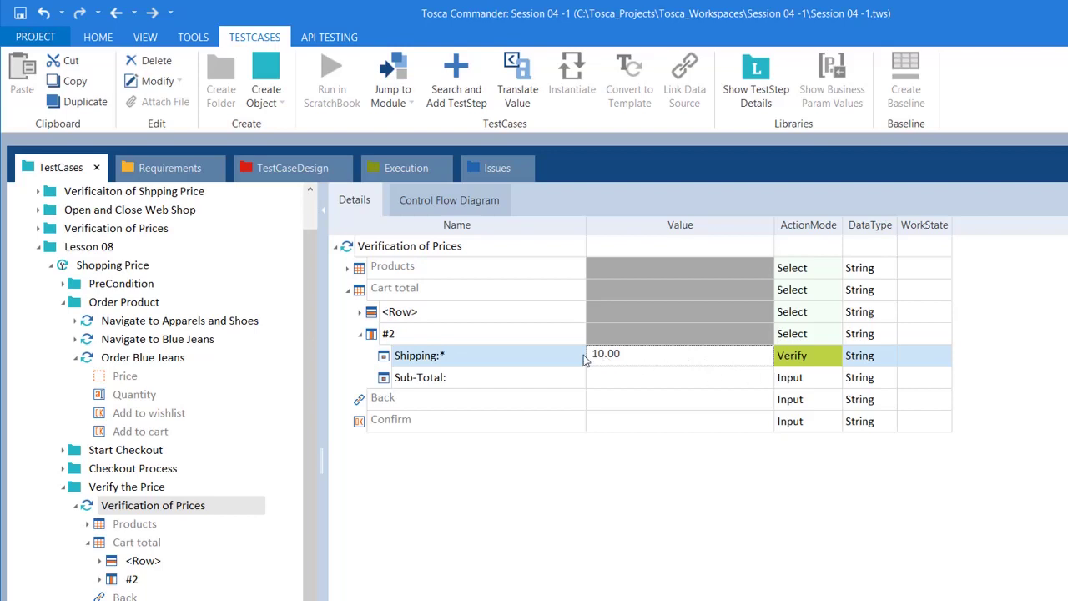
click(545, 365)
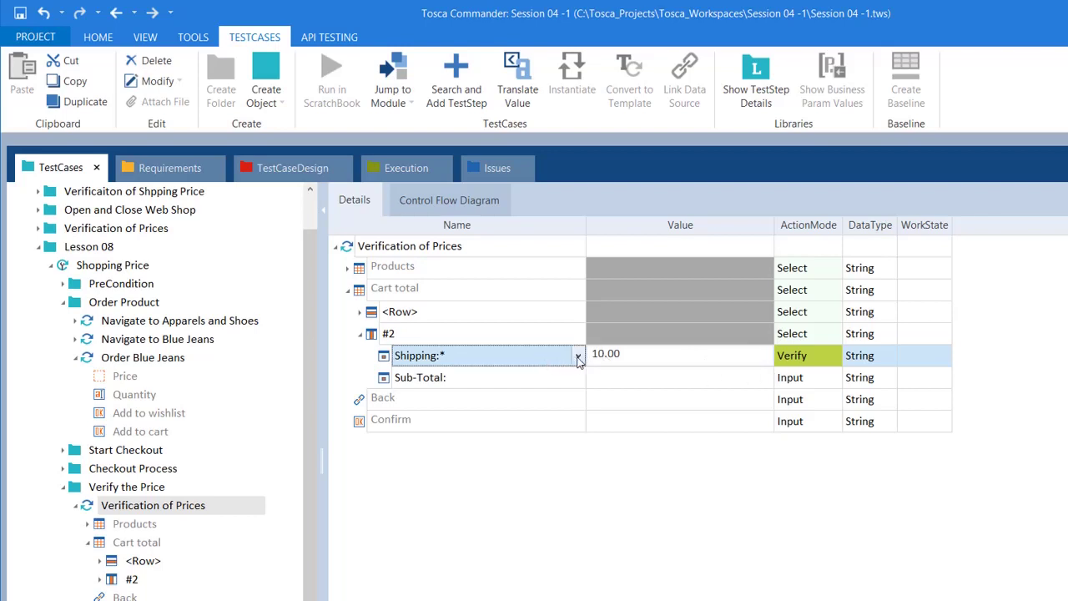
click(643, 365)
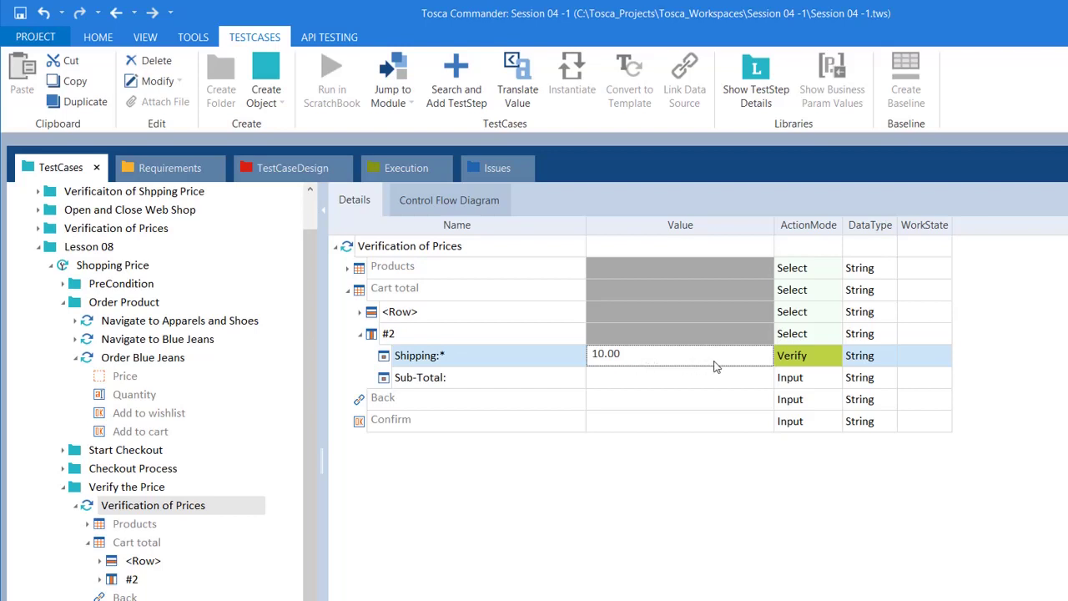
click(870, 355)
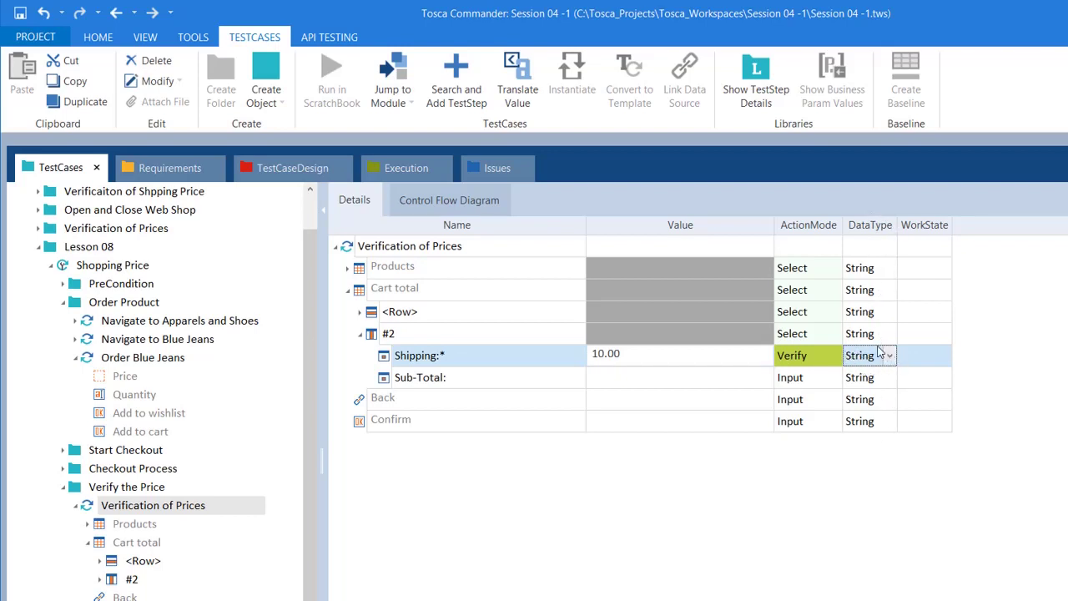
Recheck the ActionMode slide in Snipping Tool and the Shipping amount in Chrome, and return to Tosca Commander.
key(alt+Tab)
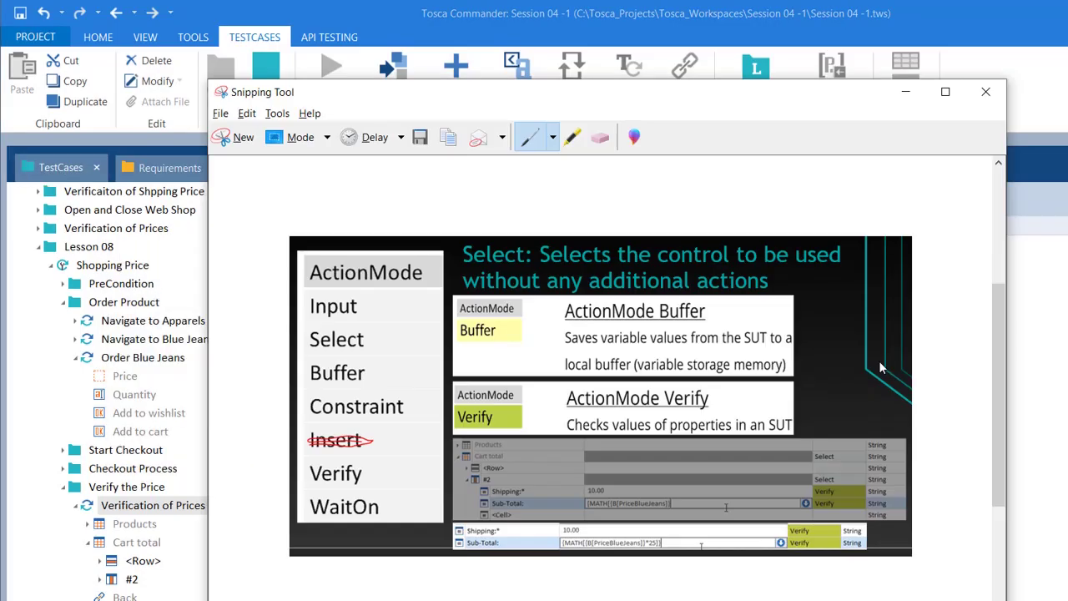
key(alt+Tab)
key(alt+Tab)
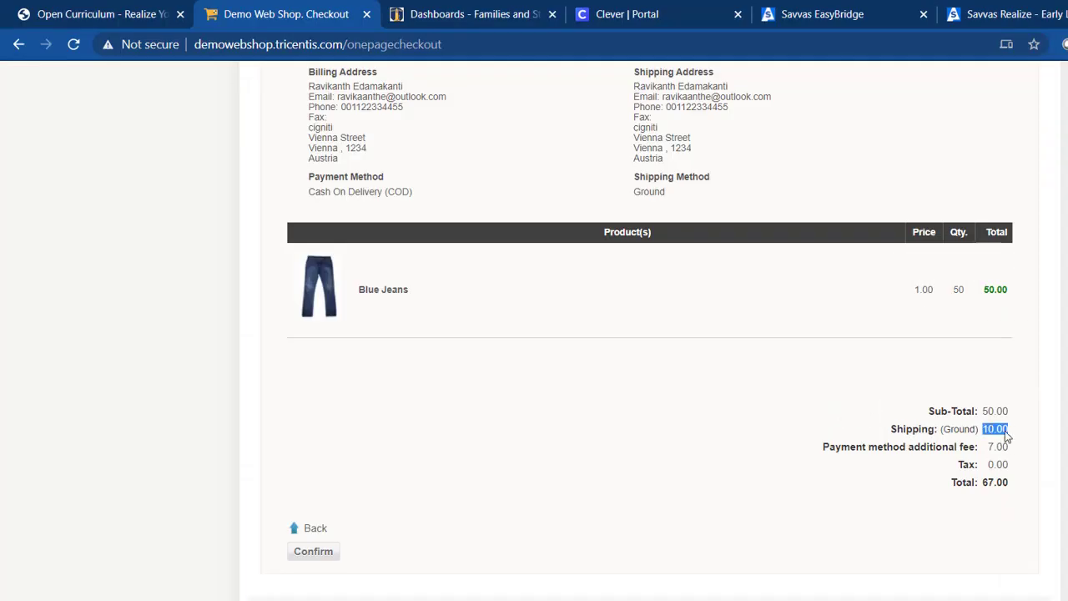
click(1006, 434)
double_click(994, 429)
key(alt+Tab)
key(alt+Tab)
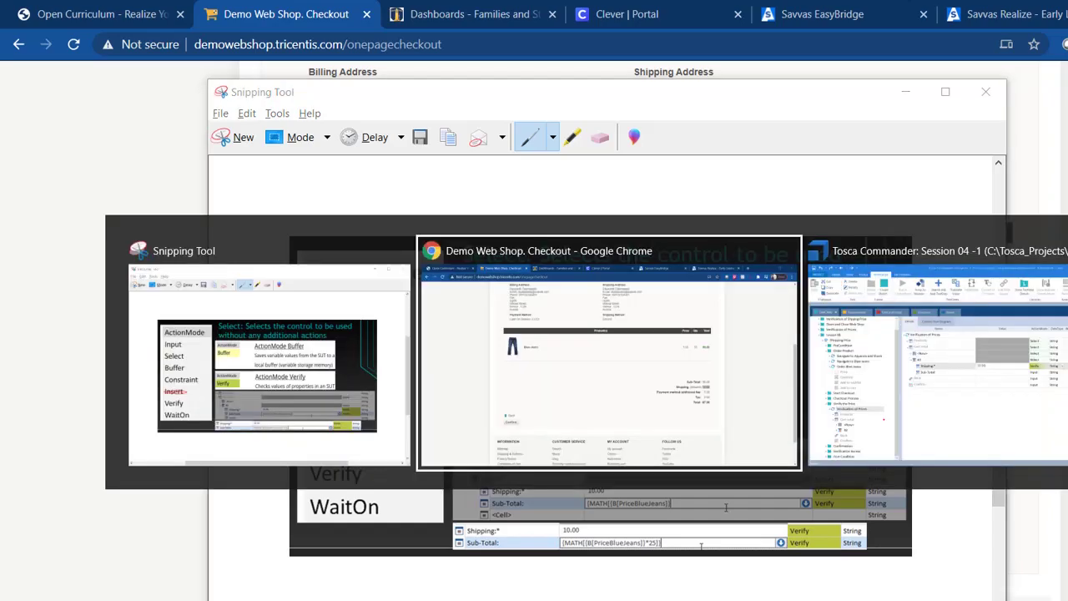
key(alt+Tab)
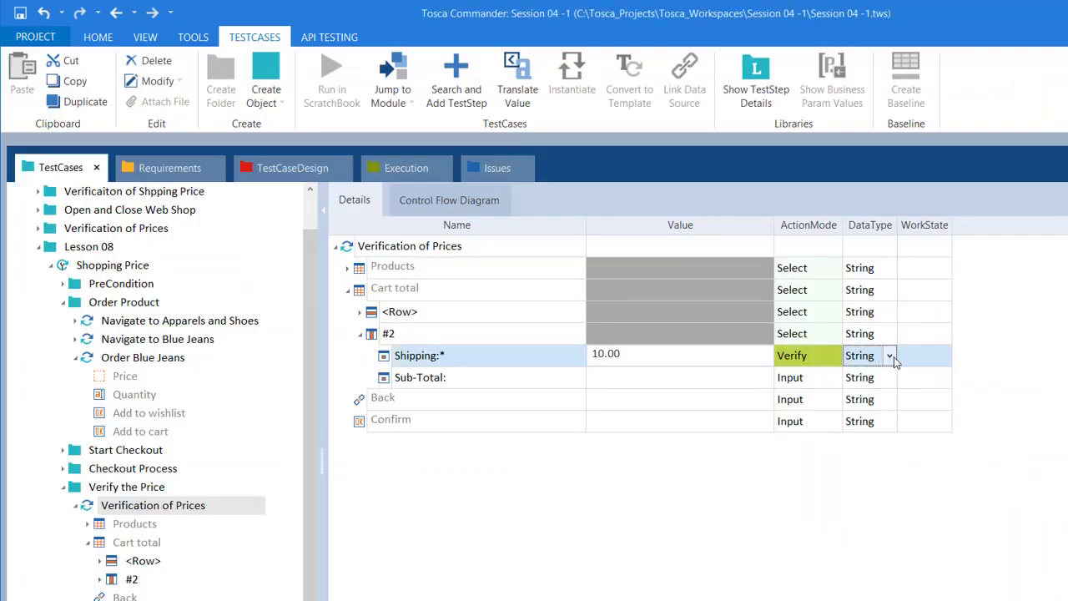
Set the data type of the Shipping cell in Cart total to Numeric and review its value and action mode.
click(676, 364)
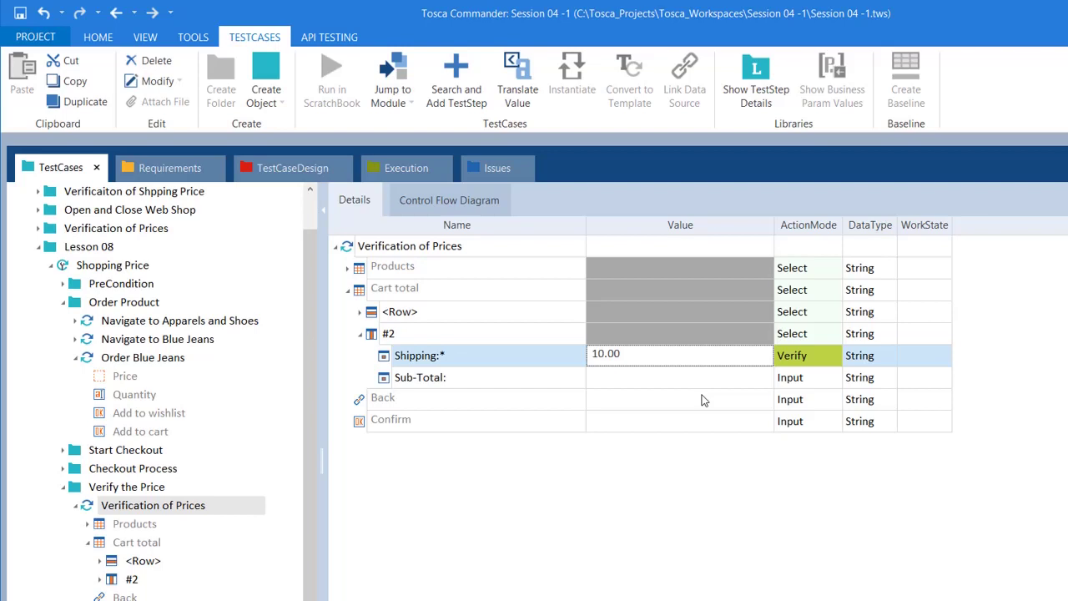
click(876, 360)
click(889, 357)
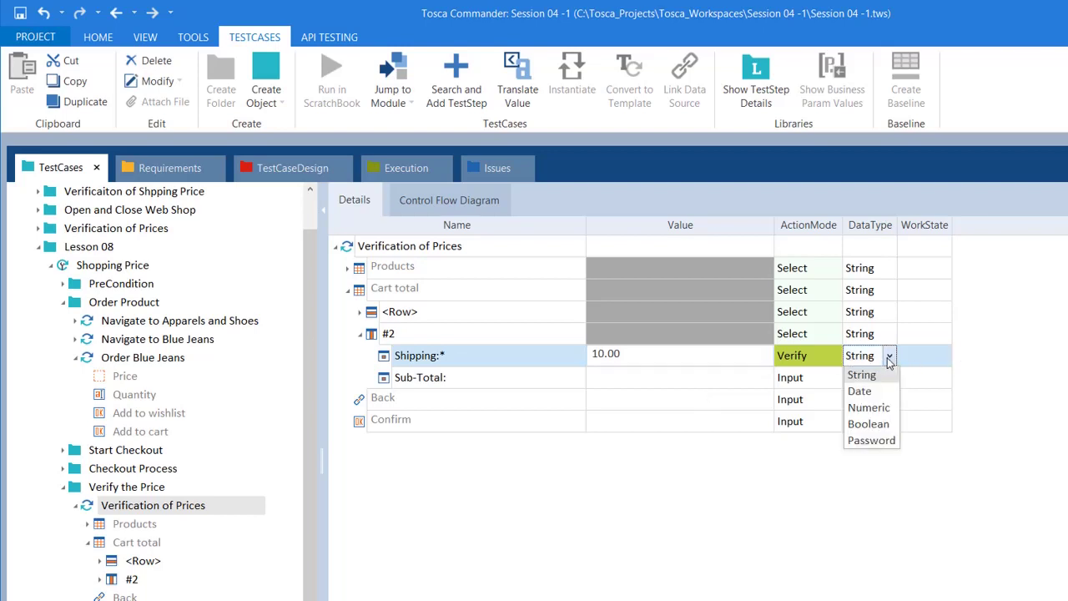
click(871, 408)
click(663, 360)
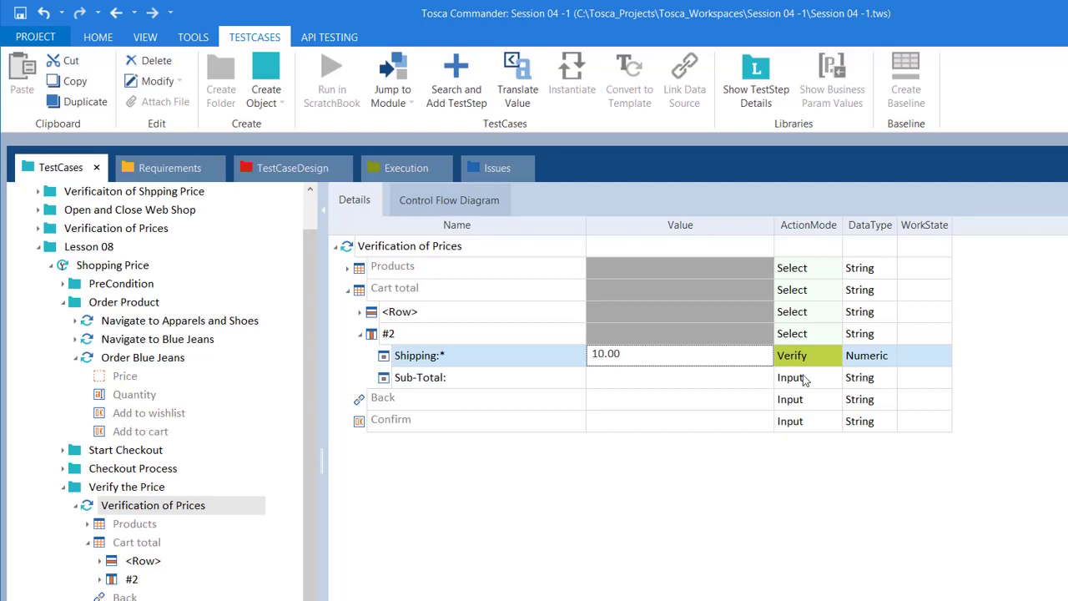
click(808, 378)
click(702, 360)
click(813, 358)
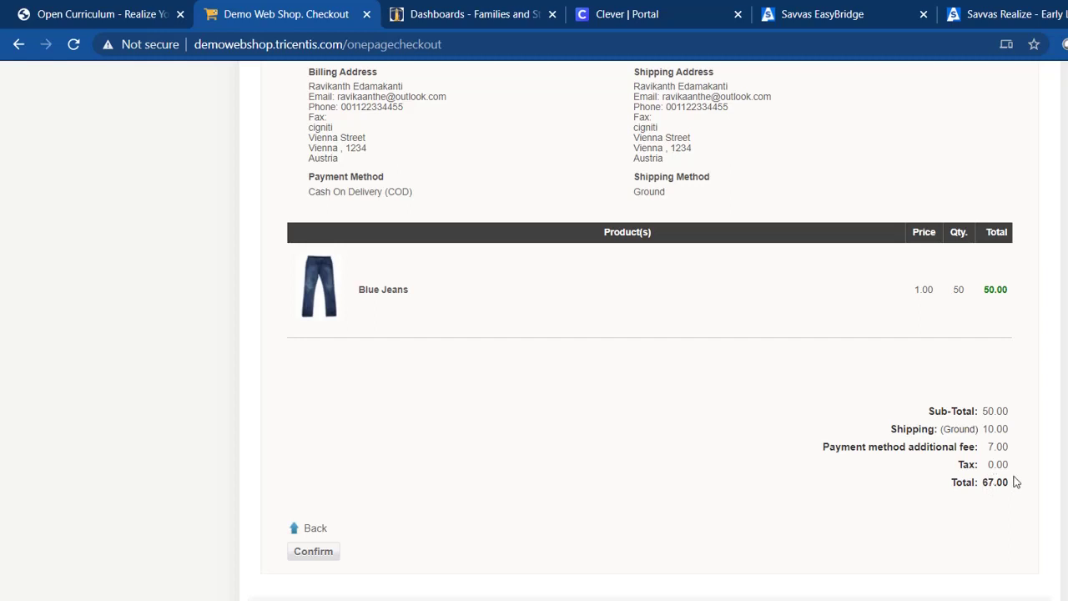
Examine the order total, shipping, unit price and quantity on the checkout page in Chrome, and return to Tosca Commander.
double_click(993, 482)
drag(986, 429, 1011, 428)
drag(935, 288, 911, 290)
double_click(956, 290)
double_click(990, 481)
double_click(921, 289)
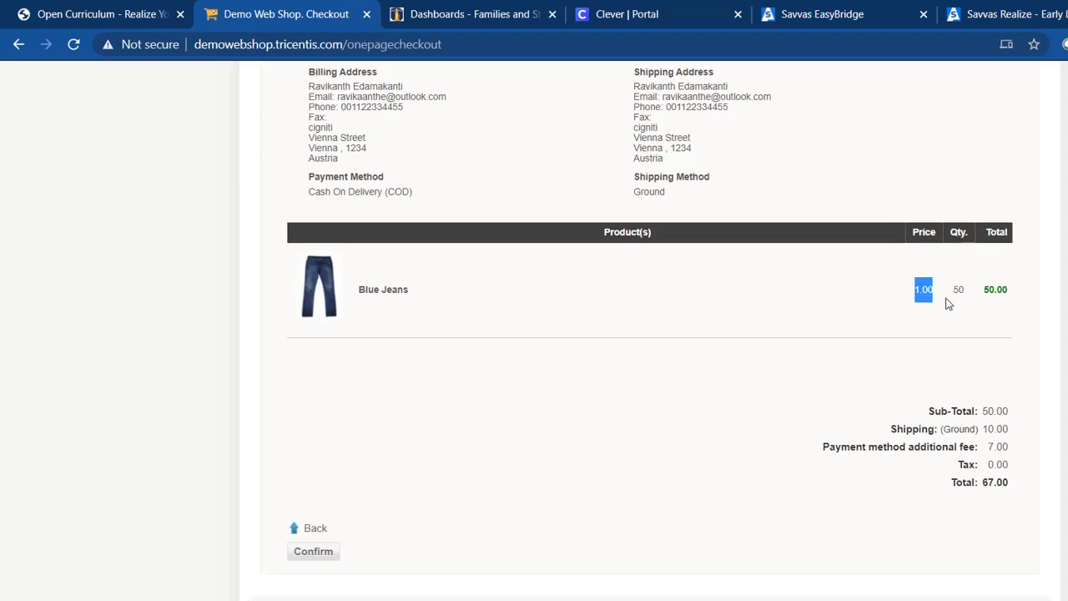
key(alt+Tab)
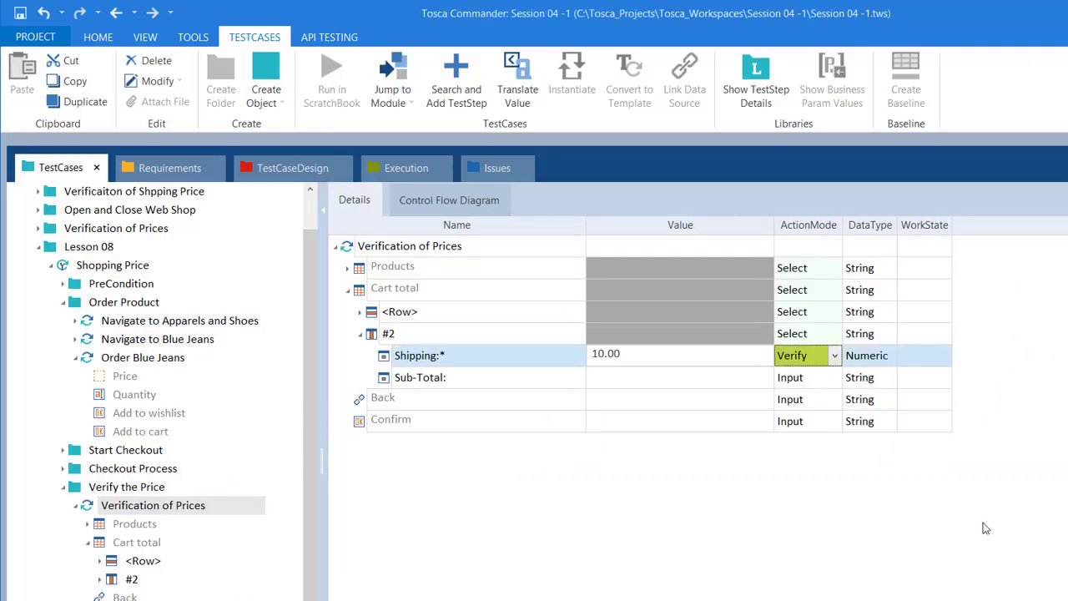
key(alt+Tab)
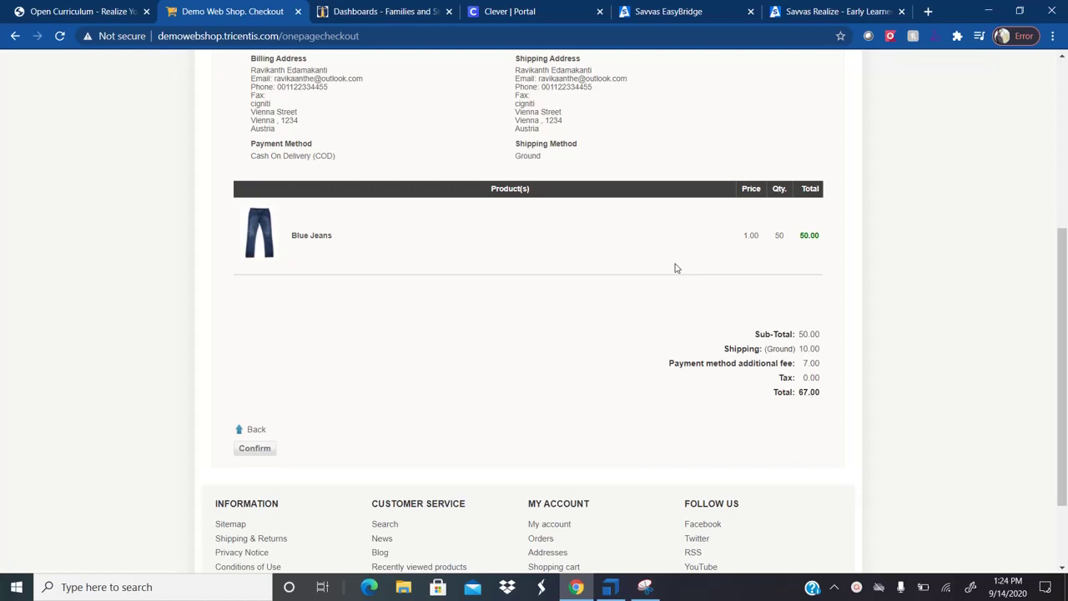
click(609, 589)
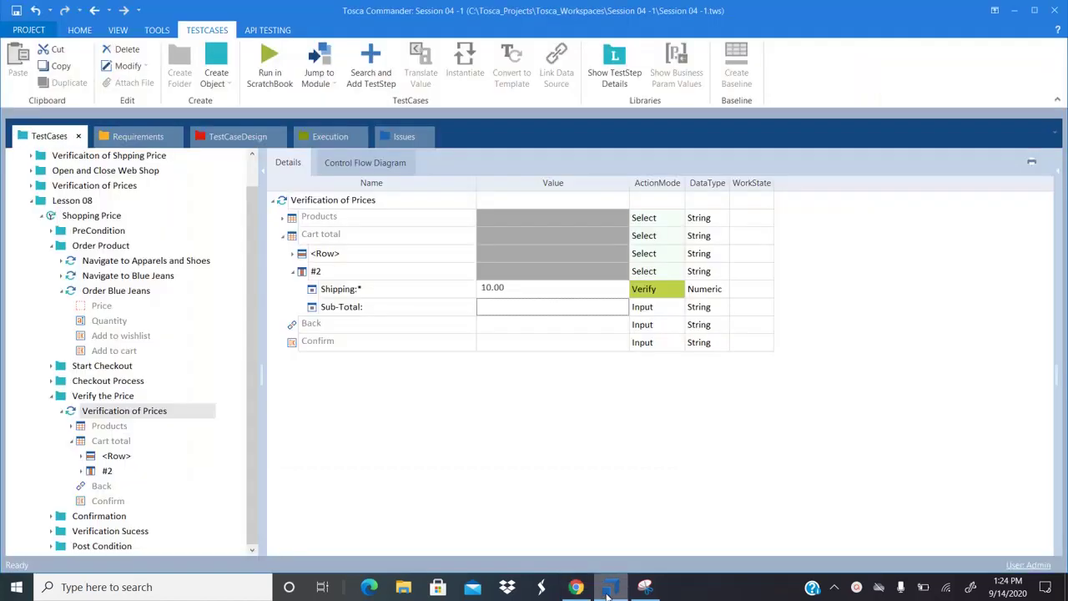
Compare the empty Sub-Total value with the sub-total, price and quantity in Chrome, and inspect the Price buffer PriceBlueJeans in Order Blue Jeans.
click(522, 307)
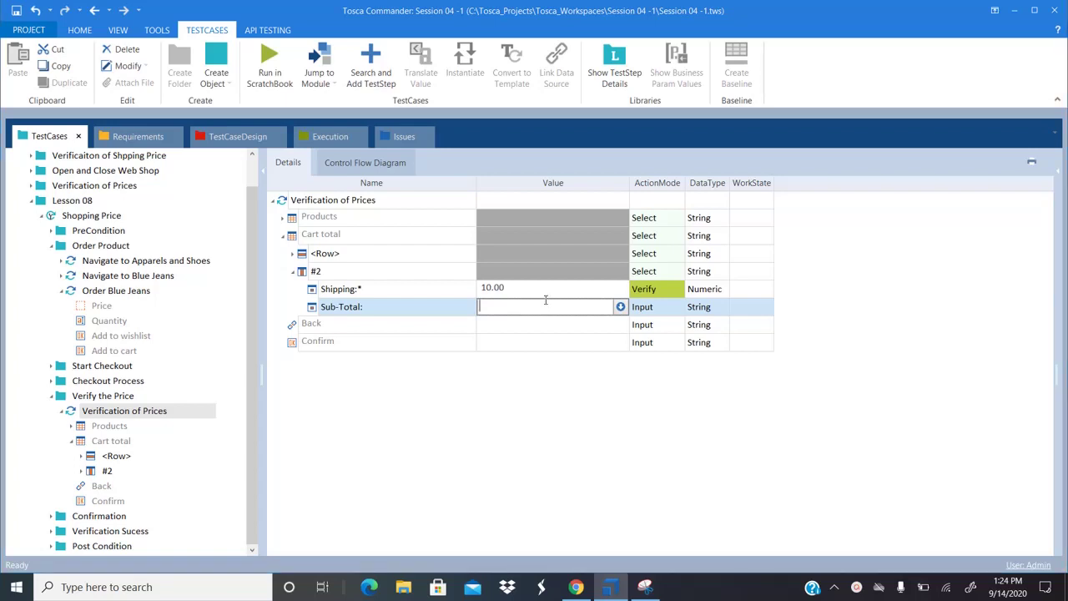
key(alt+Tab)
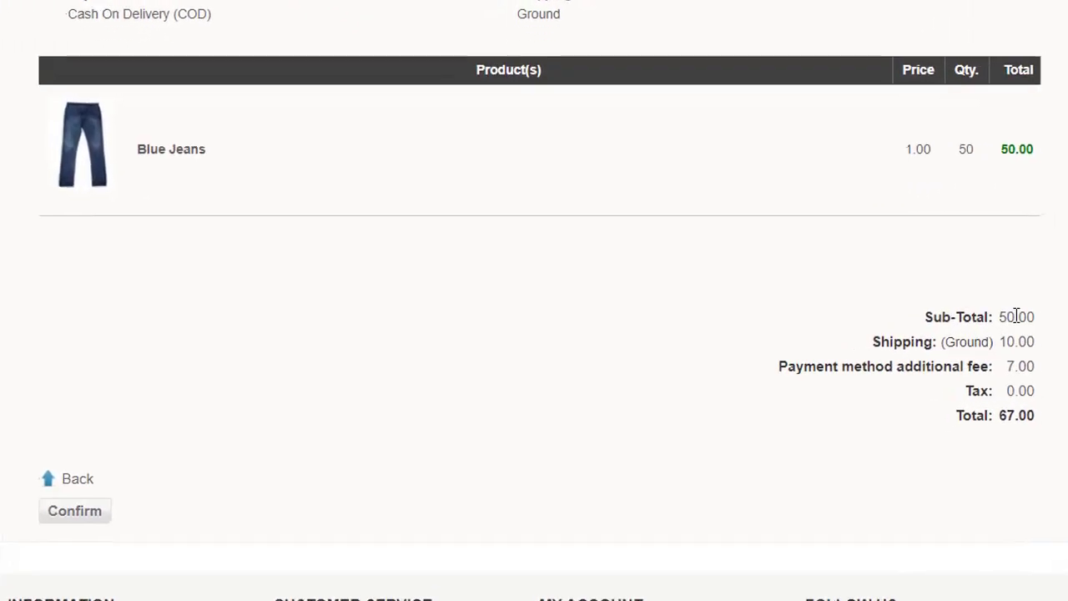
double_click(852, 329)
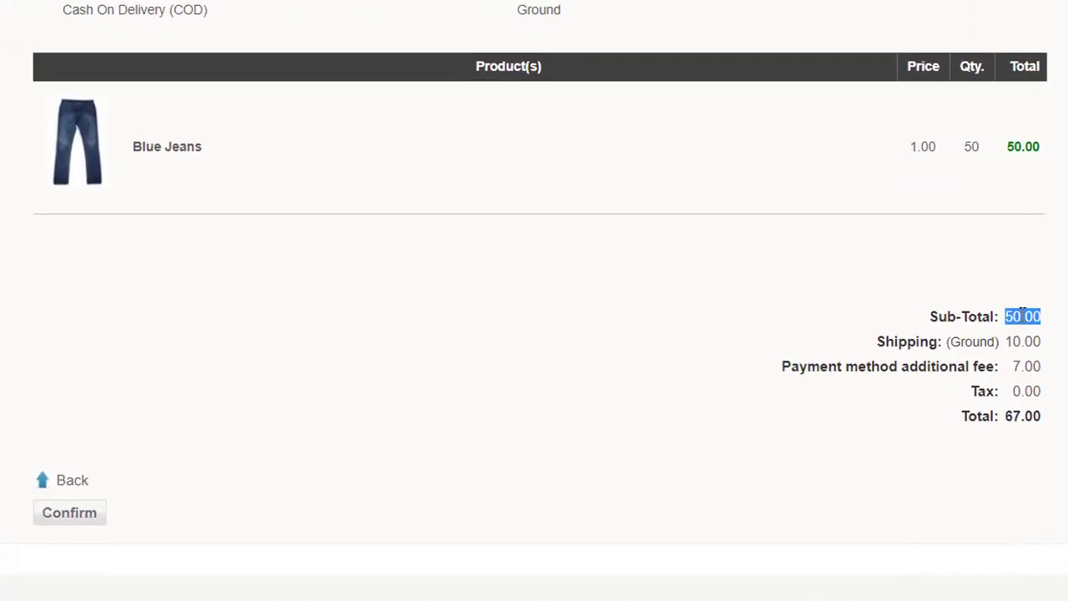
double_click(924, 146)
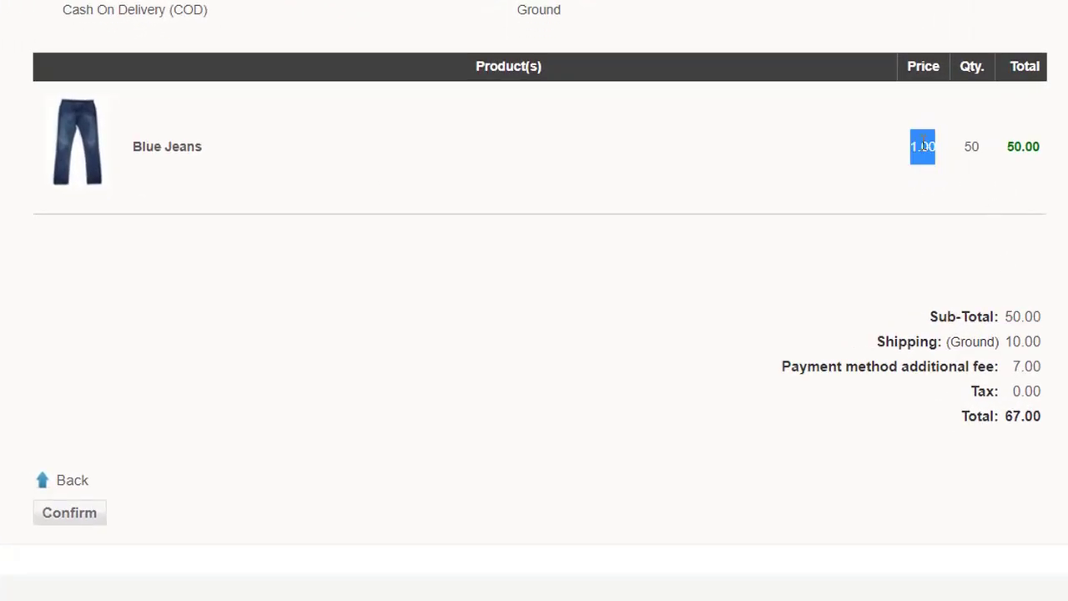
double_click(971, 146)
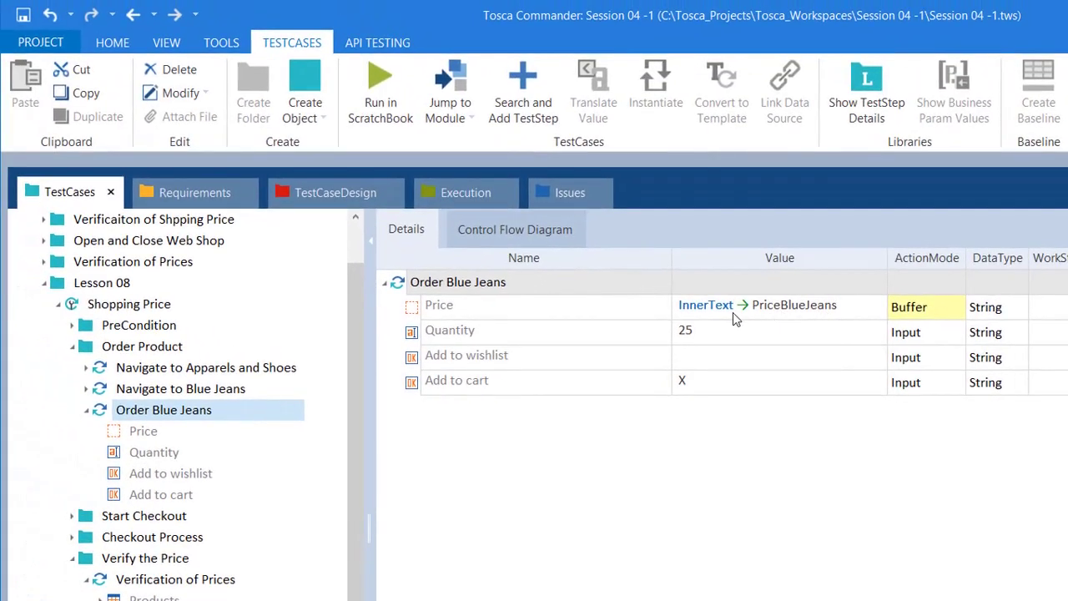
click(793, 311)
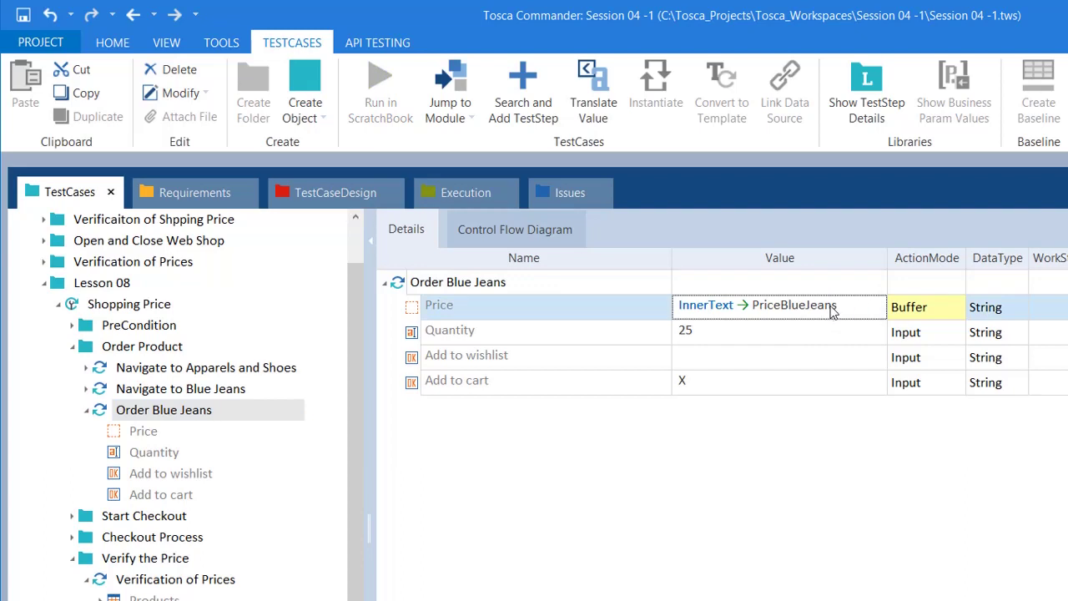
Copy the buffer name PriceBlueJeans from the Price value of Order Blue Jeans.
click(740, 304)
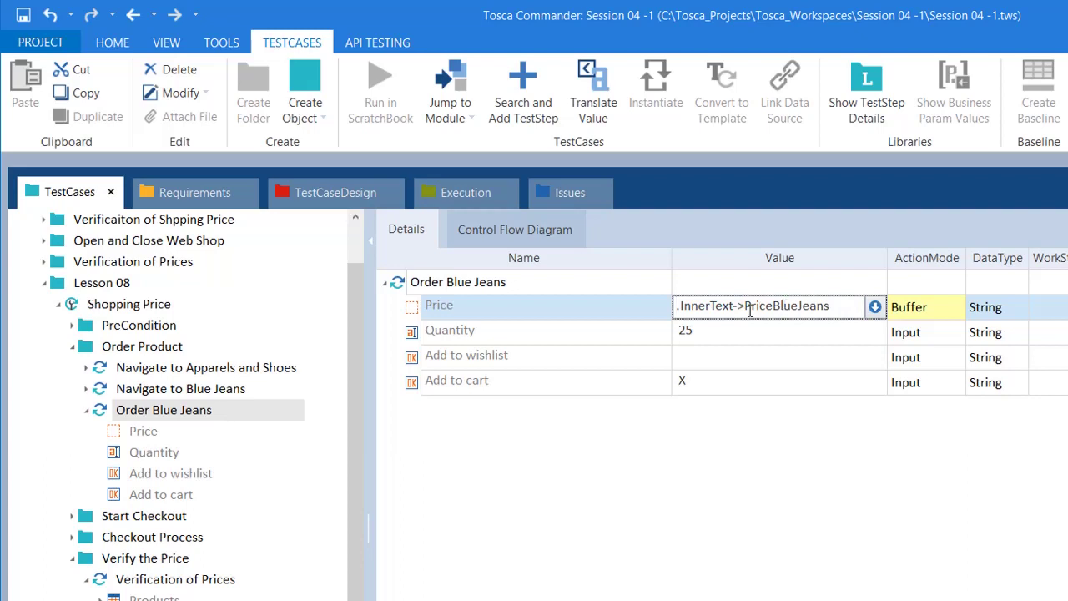
click(660, 477)
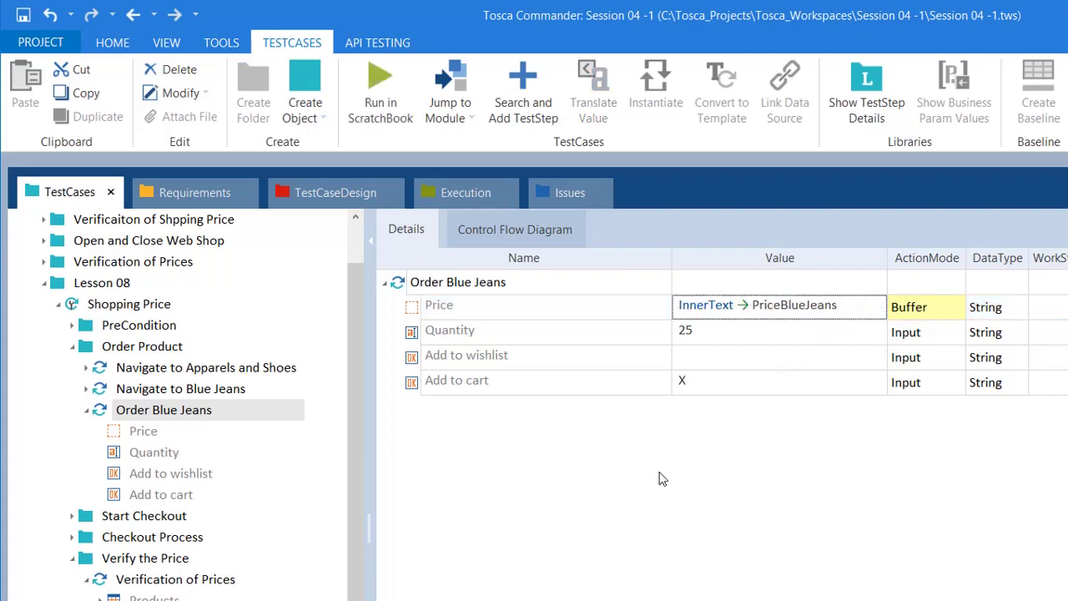
click(789, 306)
click(830, 306)
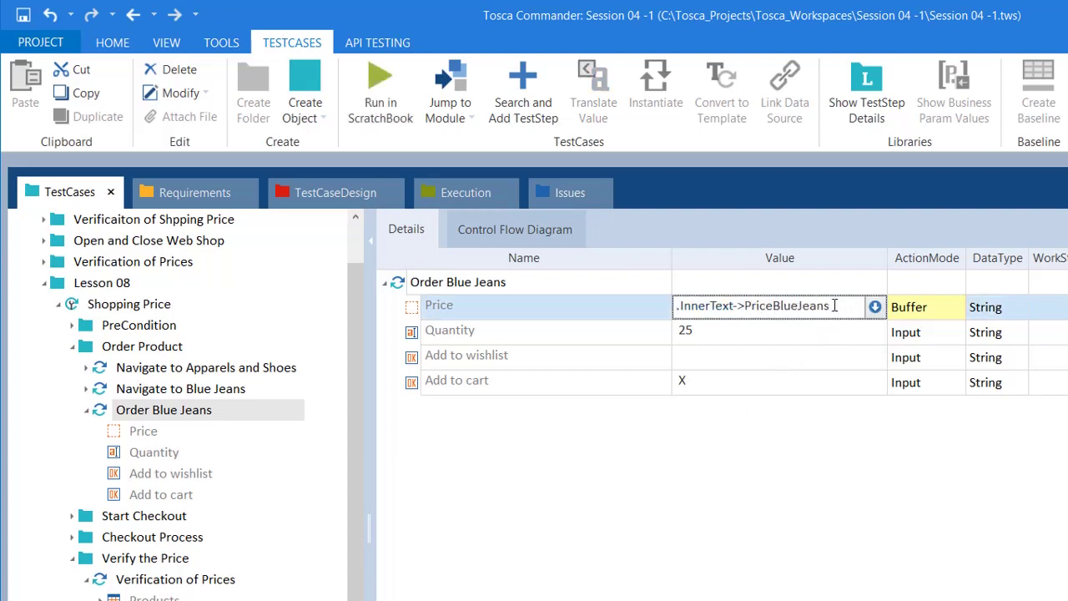
drag(817, 306, 874, 309)
key(shift+Left)
key(shift+Left)
key(shift+Left)
key(shift+Left)
key(shift+Left)
key(shift+Left)
key(shift+Left)
key(shift+Left)
key(shift+Left)
key(shift+Left)
key(shift+Left)
key(shift+Left)
key(ctrl+c)
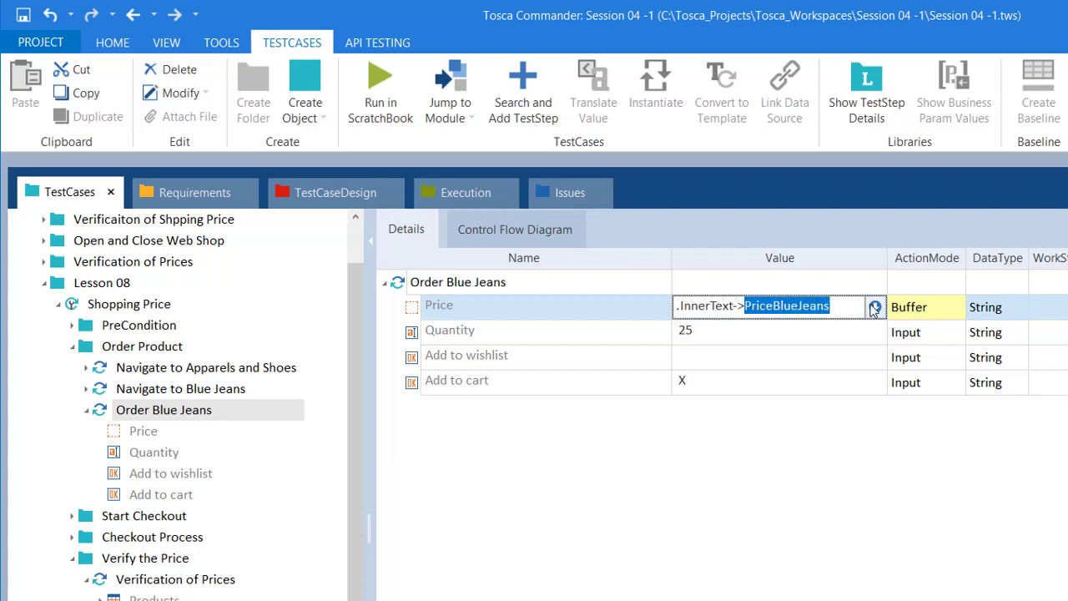
click(837, 511)
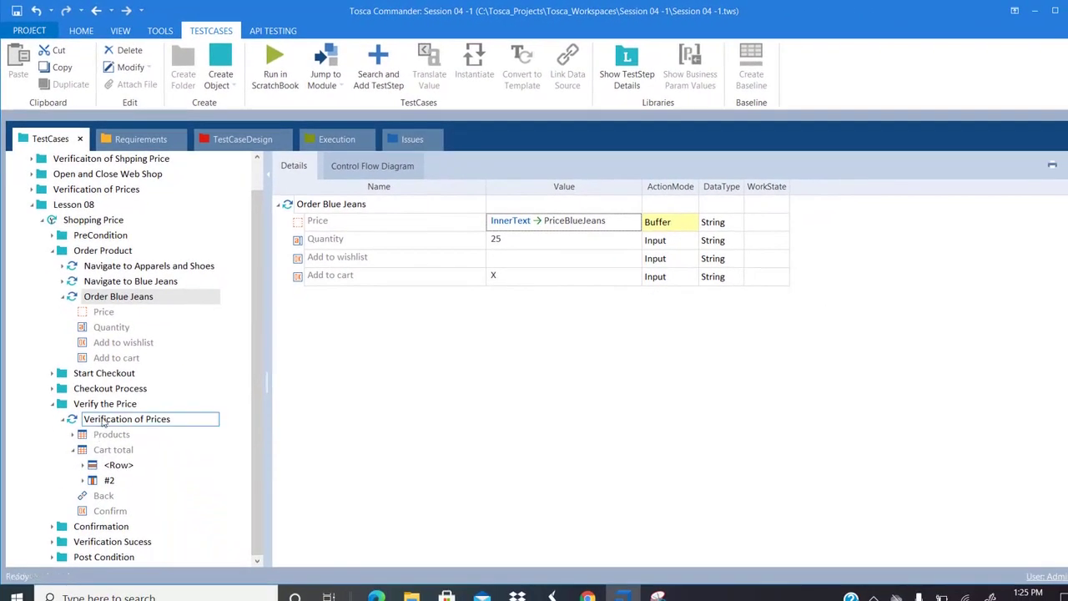
Open Verification of Prices and set the Sub-Total value under Cart total to the buffer expression {B[PriceBlueJeans]}.
click(138, 560)
click(100, 419)
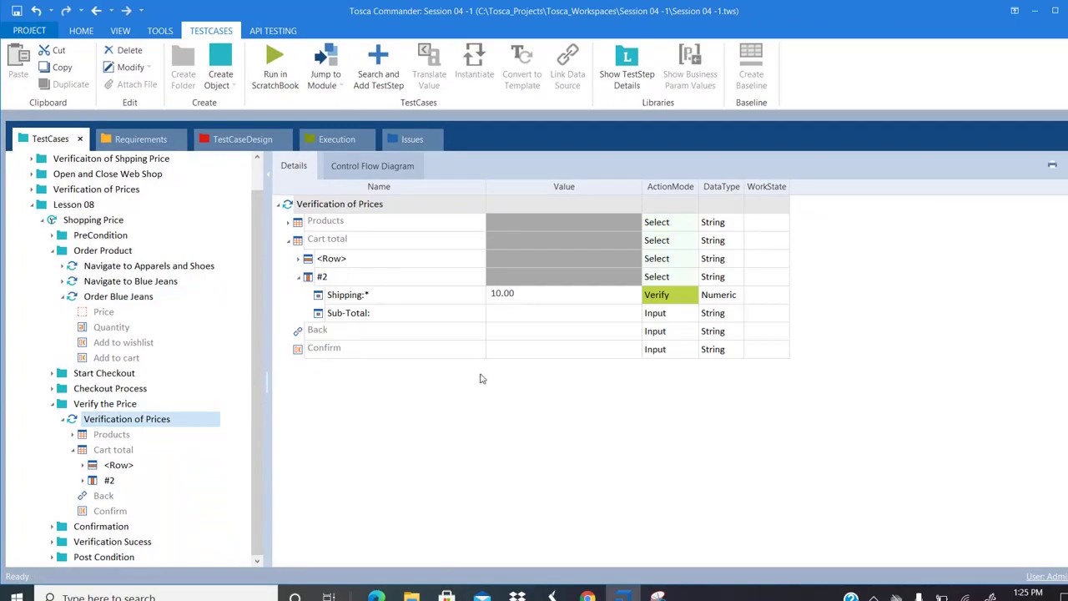
key(alt+Tab)
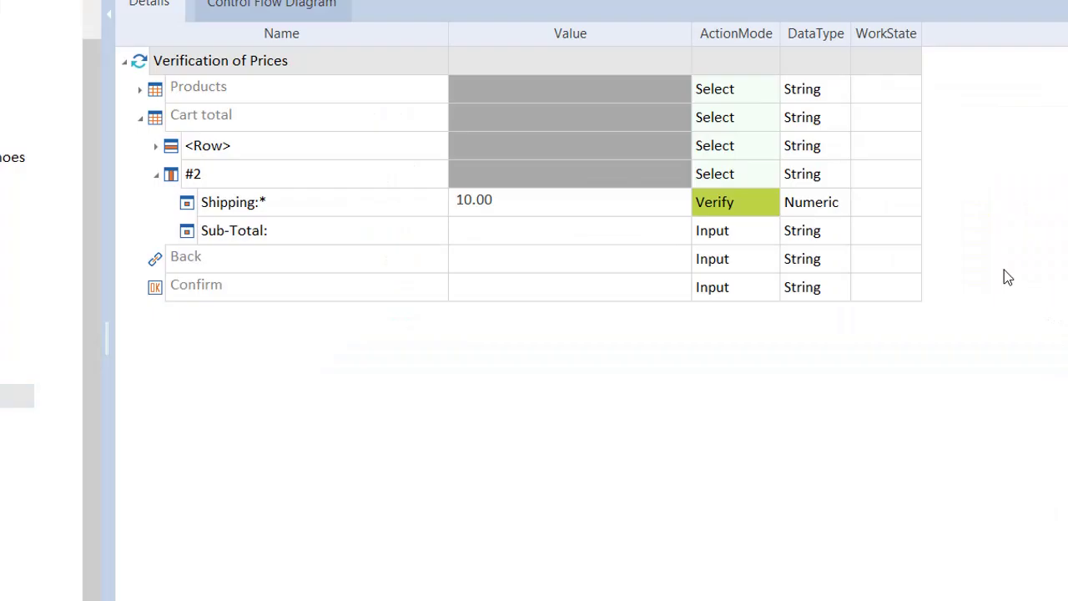
click(504, 231)
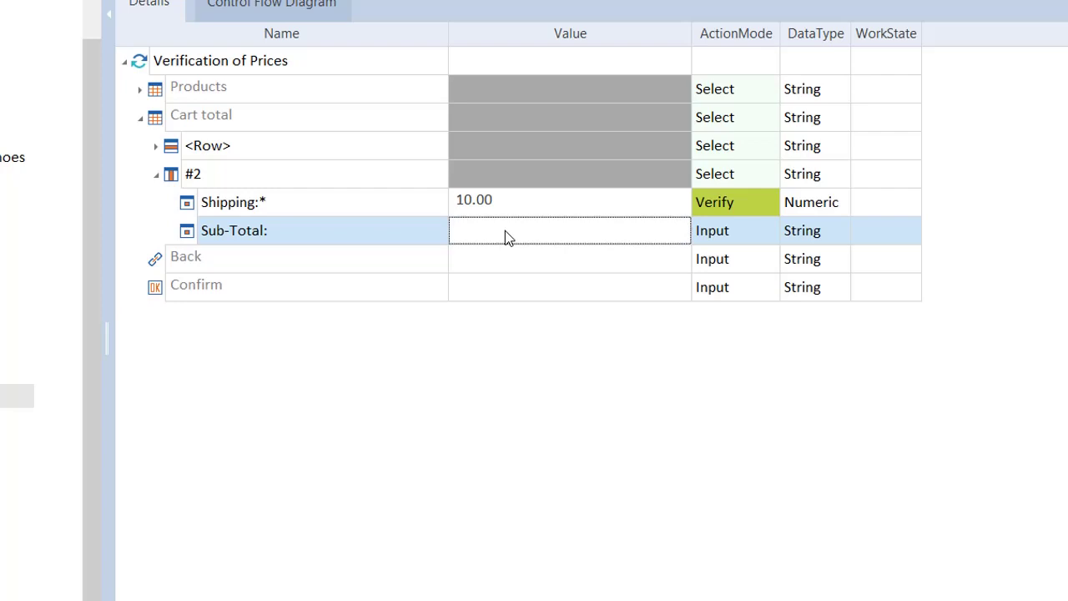
click(505, 230)
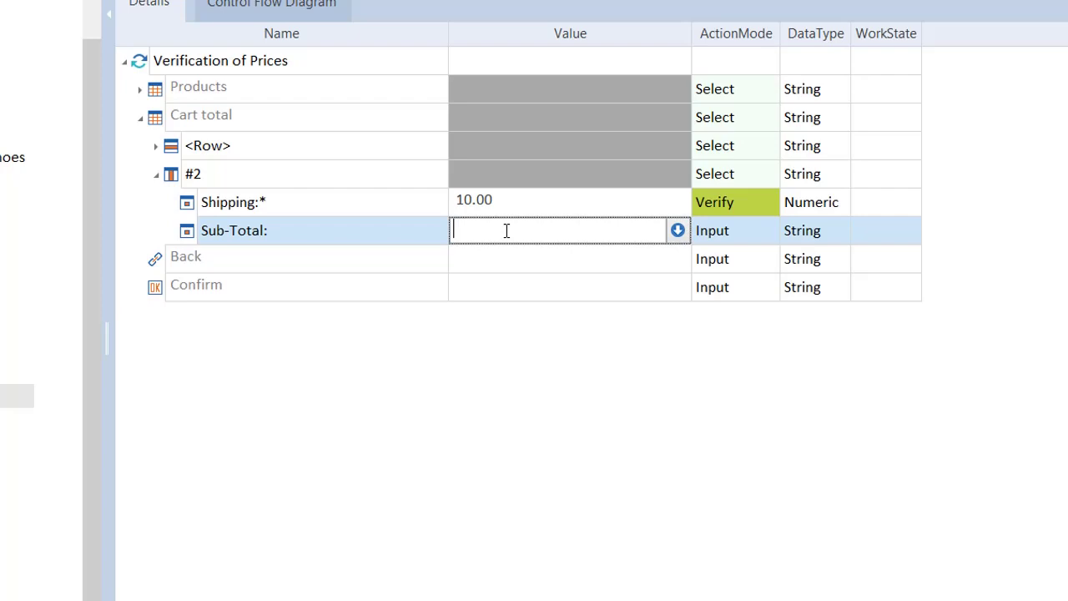
text({)
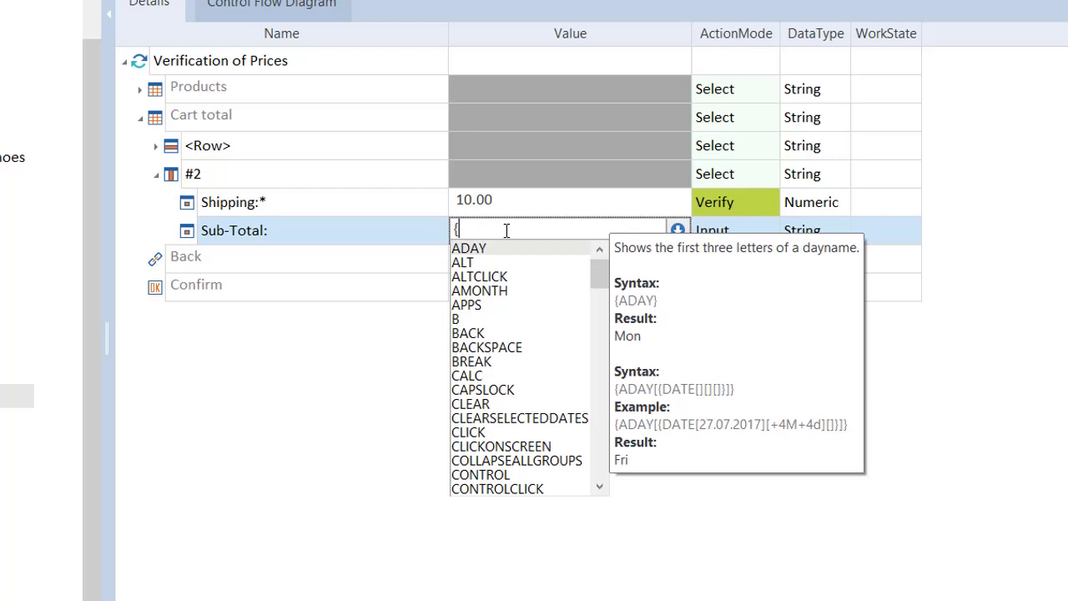
text(B)
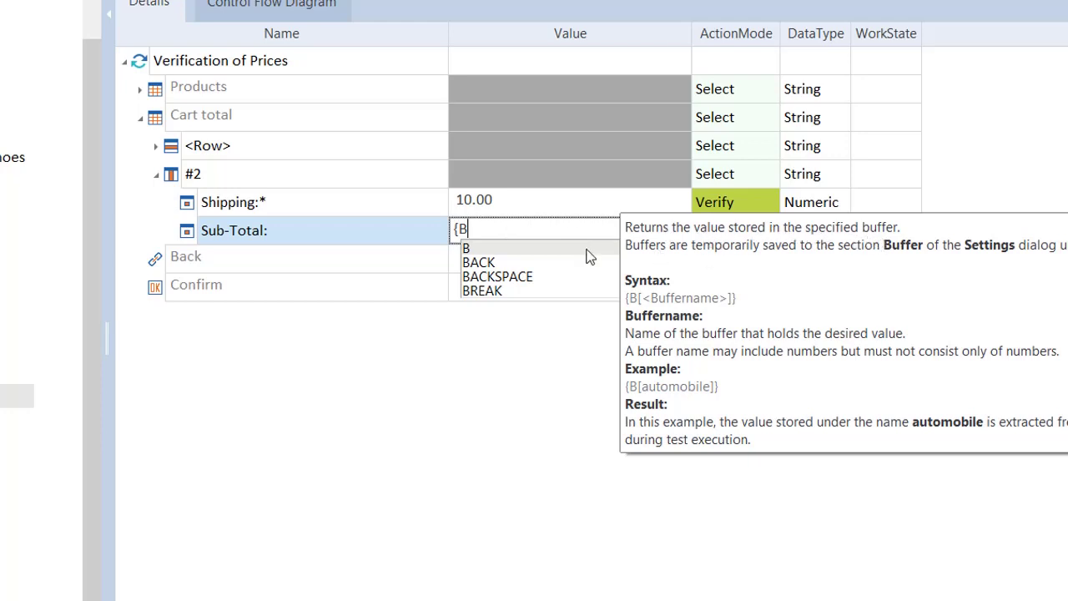
click(517, 247)
click(477, 228)
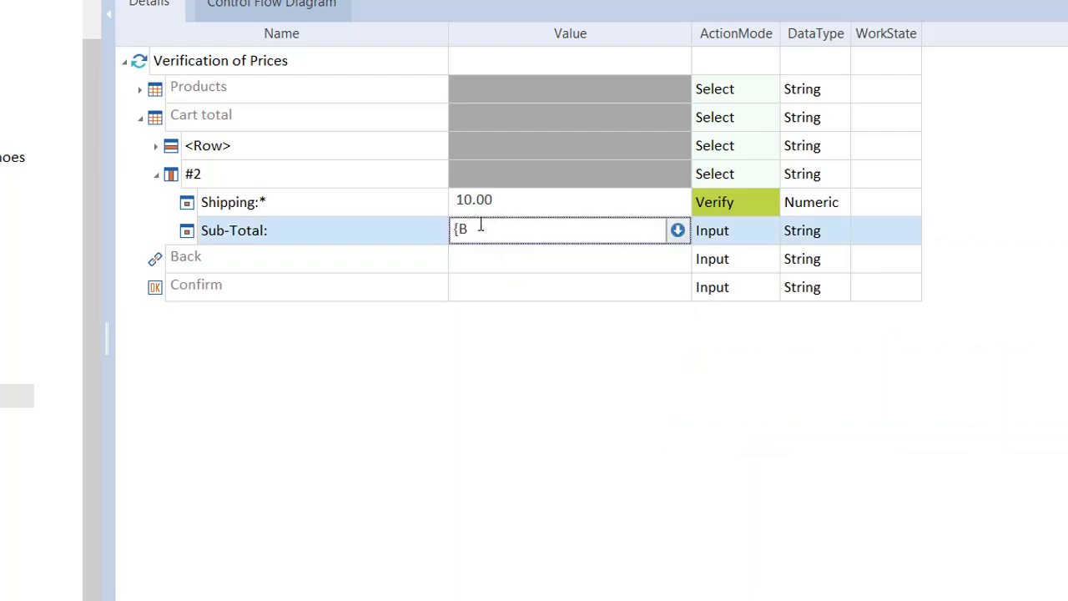
text([)
key(ctrl+v)
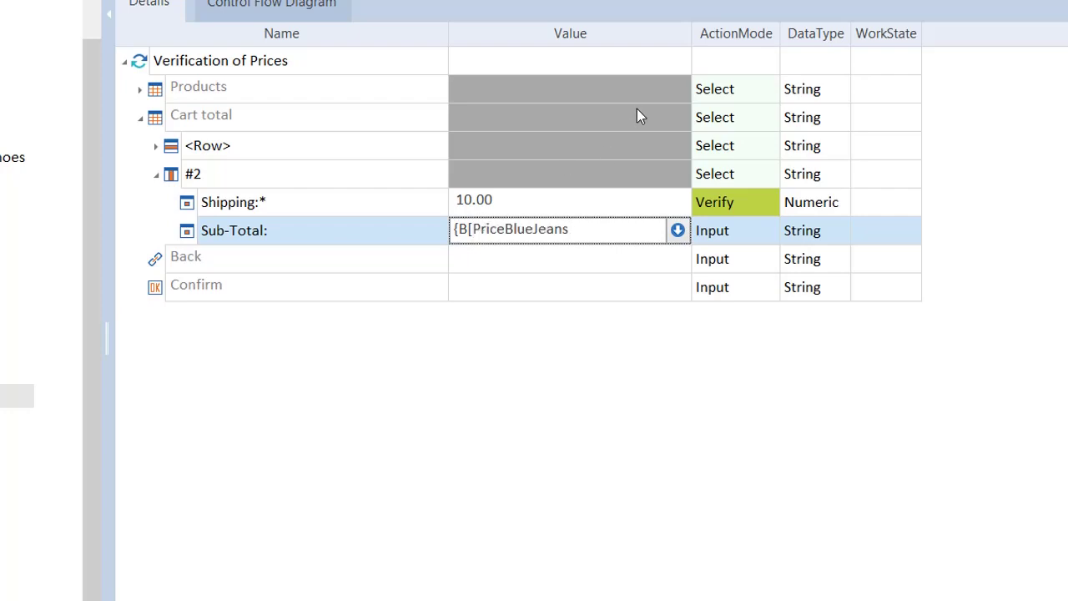
text(])
text(})
key(Return)
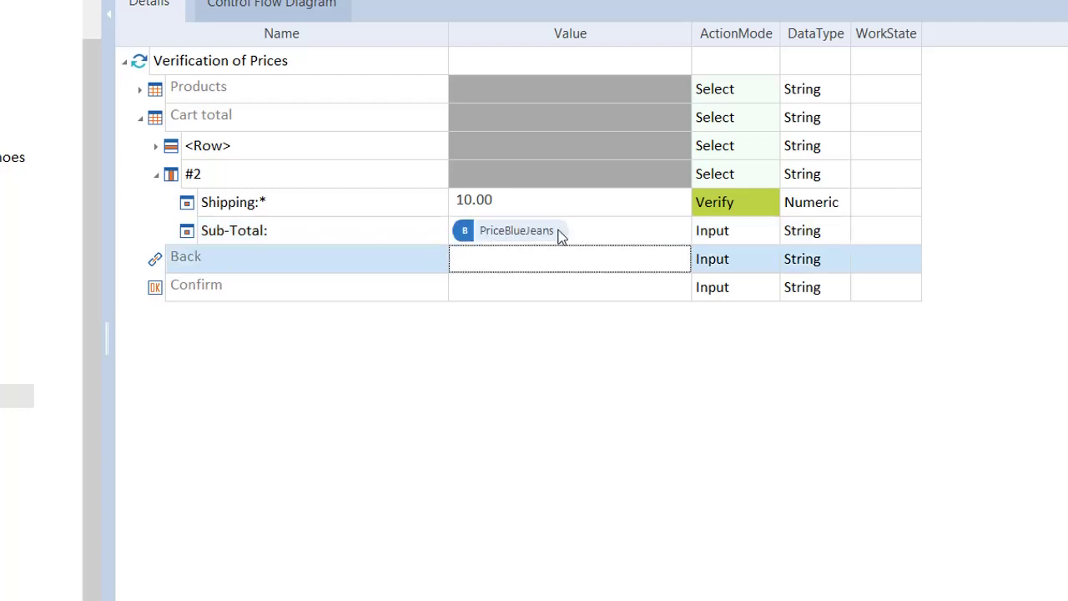
Wrap the Sub-Total buffer reference in a MATH function that multiplies it by 50: {MATH[{B[PriceBlueJeans]}*50]}.
click(465, 237)
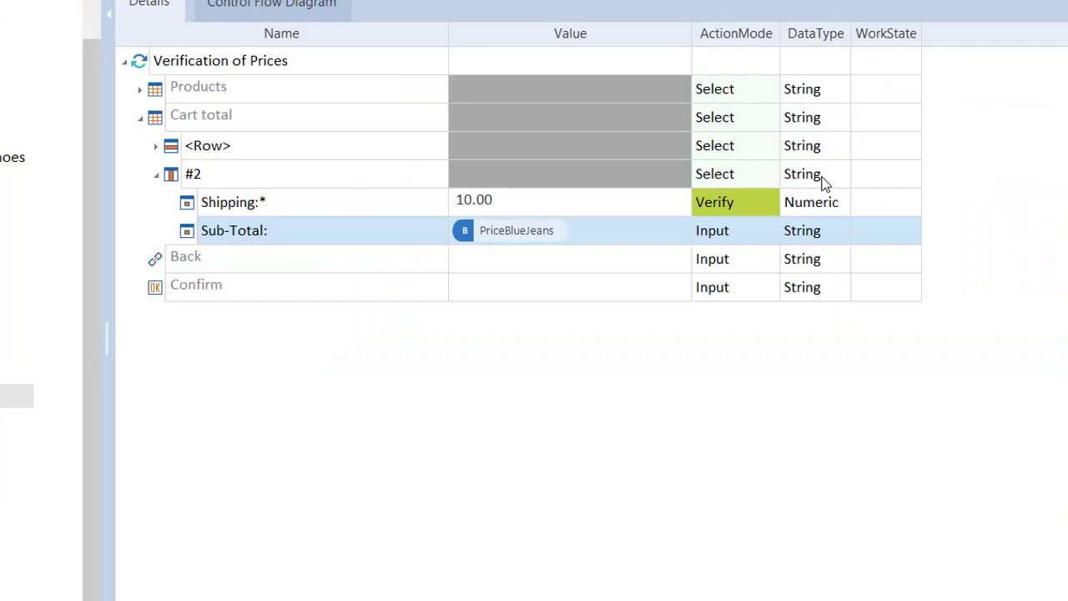
click(607, 239)
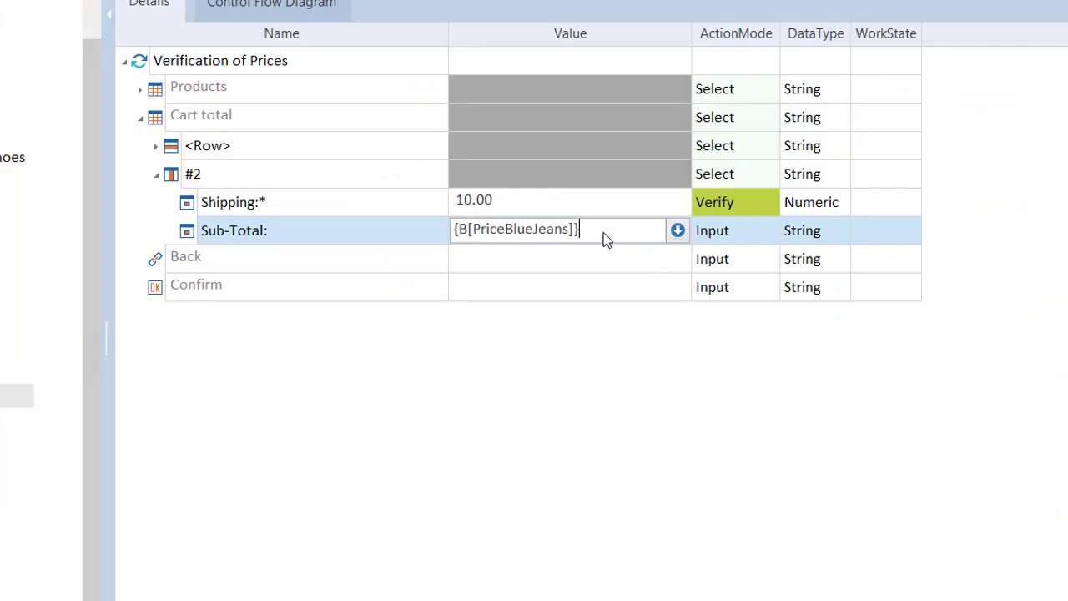
key(ctrl+Left)
key(ctrl+Left)
key(ctrl+Left)
text({)
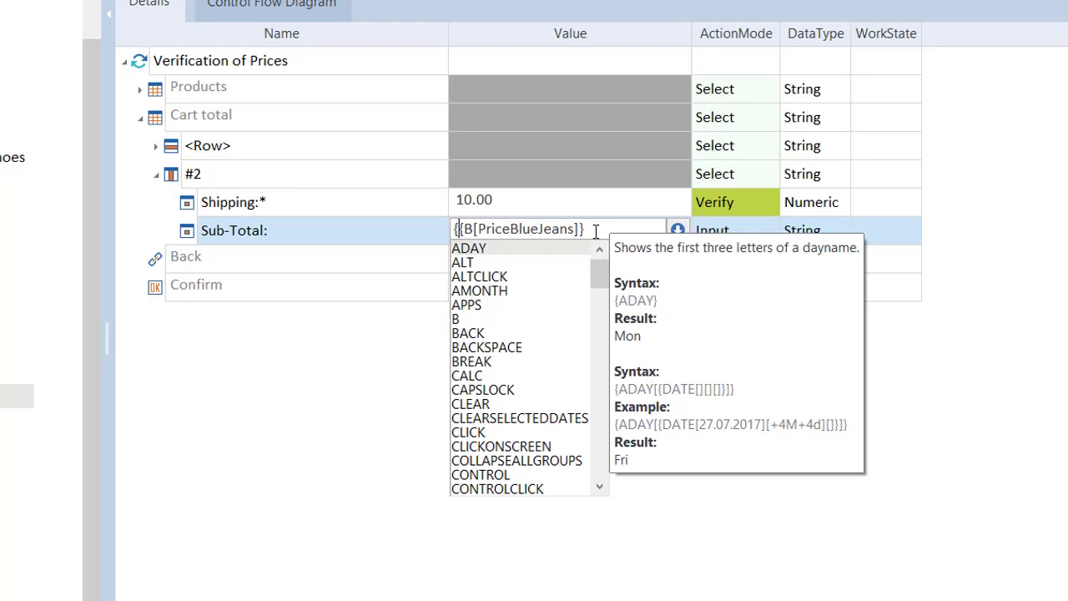
text(MA)
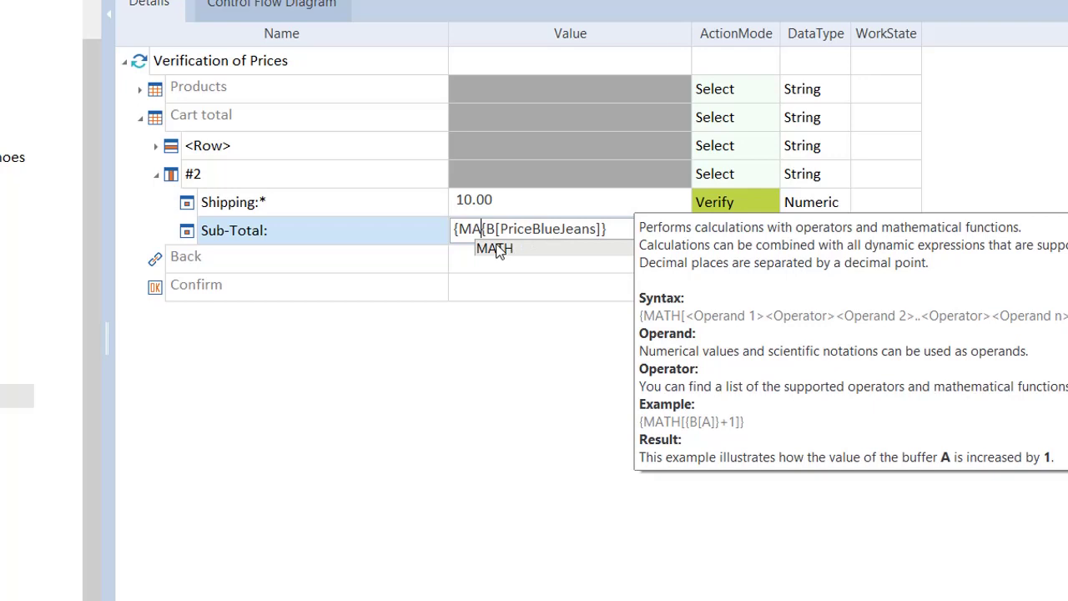
text(TH)
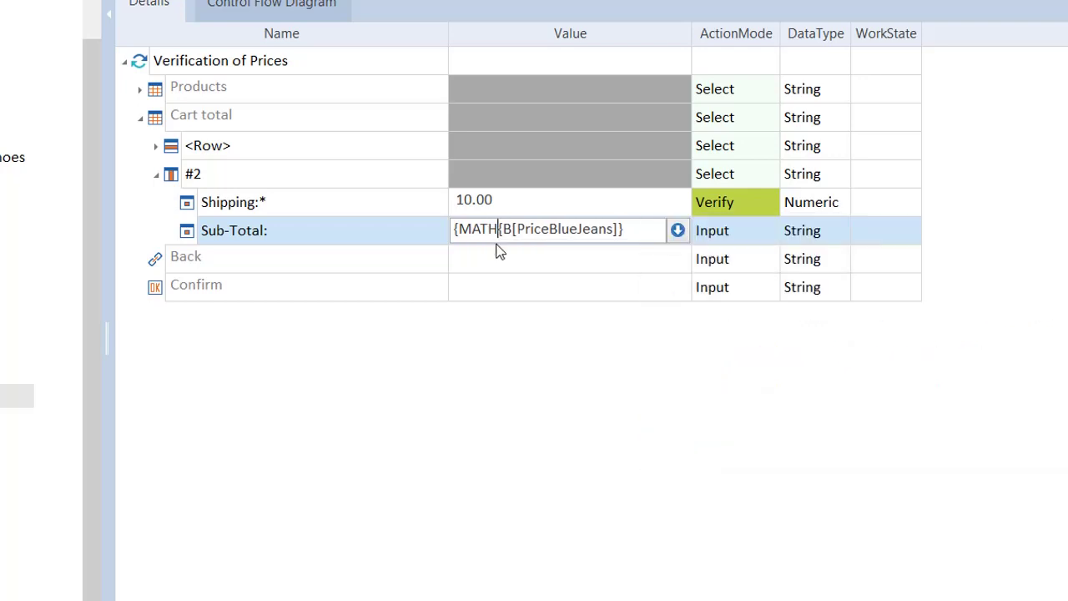
text([)
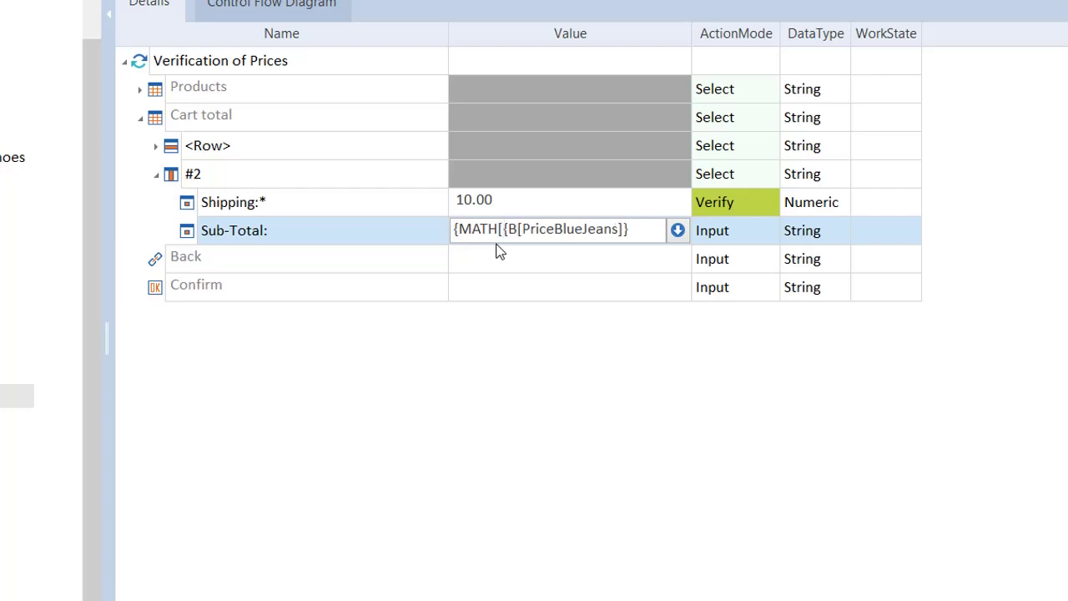
key(Right)
key(Left)
key(shift+Right)
key(shift+Right)
key(shift+Right)
key(shift+Right)
key(shift+Right)
key(shift+Right)
key(shift+Right)
key(shift+Right)
key(shift+Right)
key(shift+Right)
key(shift+Right)
key(shift+Right)
key(shift+Right)
key(shift+Right)
key(shift+Right)
key(shift+Right)
key(shift+Right)
key(shift+Right)
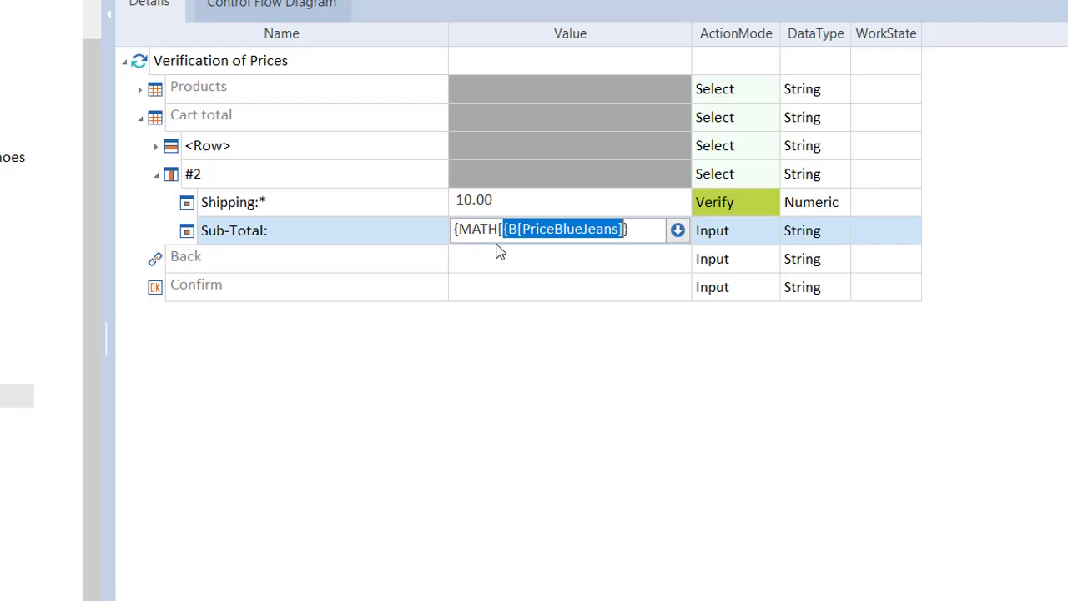
key(End)
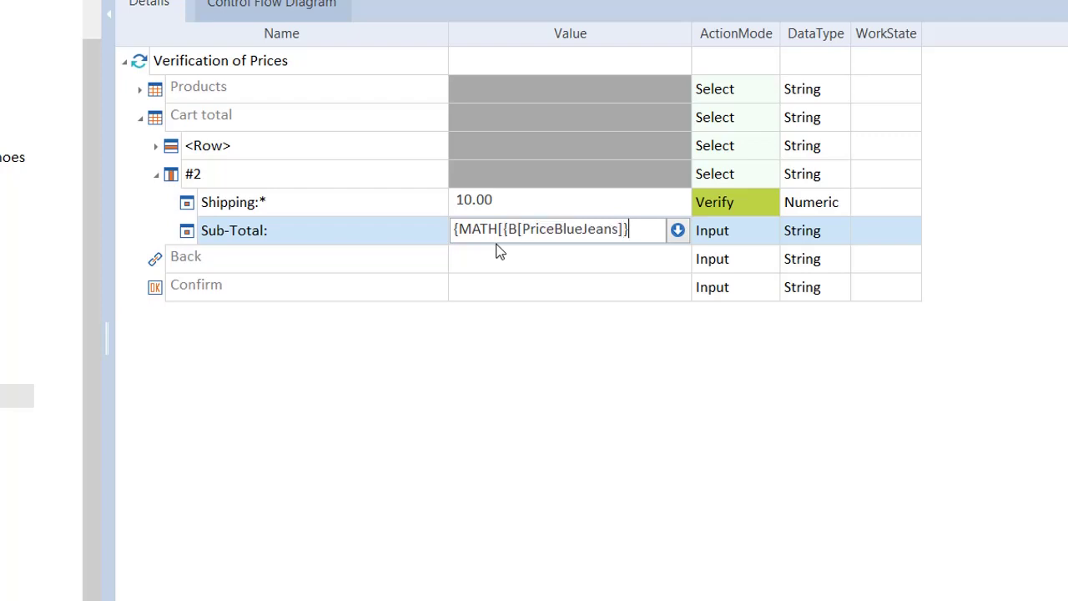
text(*)
text(50)
text())
text(})
click(499, 252)
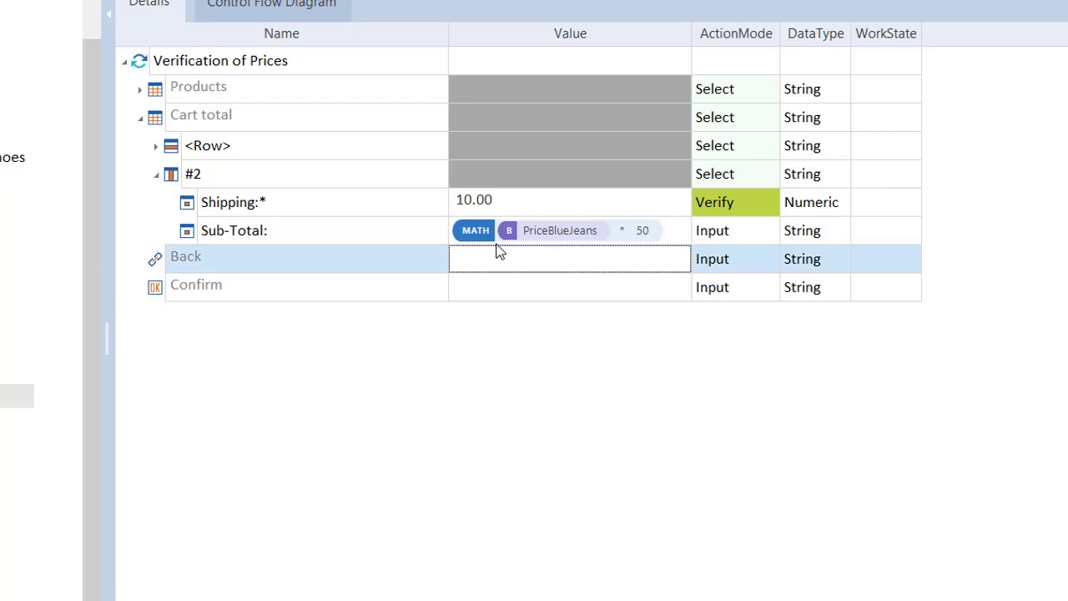
Review the MATH function, the buffer reference and the multiplier within the Sub-Total expression.
click(574, 237)
click(622, 231)
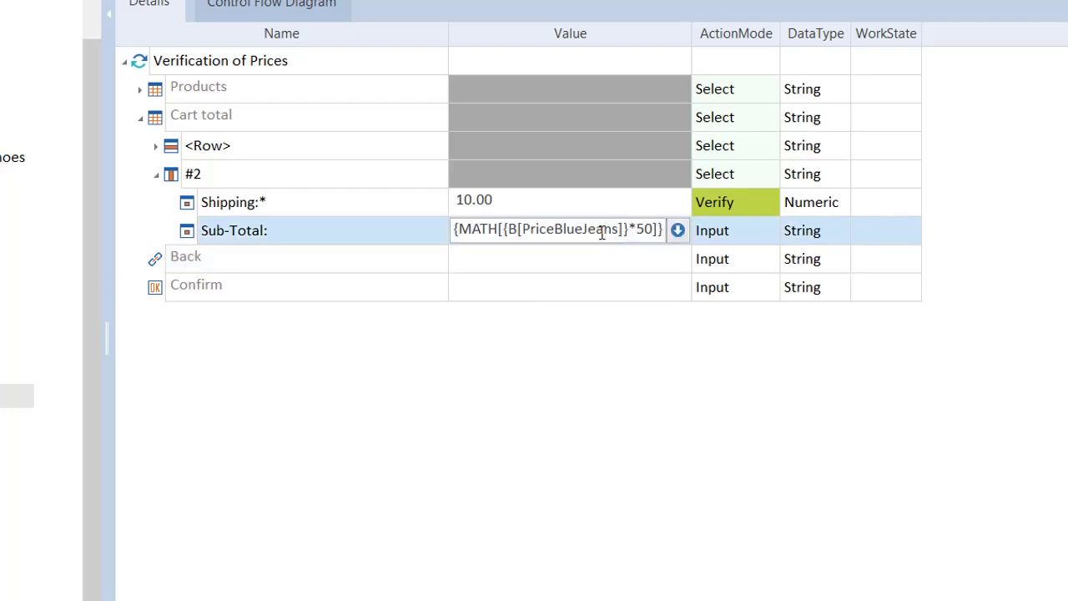
key(Left)
key(Left)
key(Left)
key(Left)
key(Left)
key(Left)
key(Left)
key(Left)
key(Left)
key(Left)
key(Left)
key(Left)
key(Left)
key(Left)
key(Left)
key(Left)
key(Left)
key(Left)
key(Left)
key(Left)
double_click(473, 230)
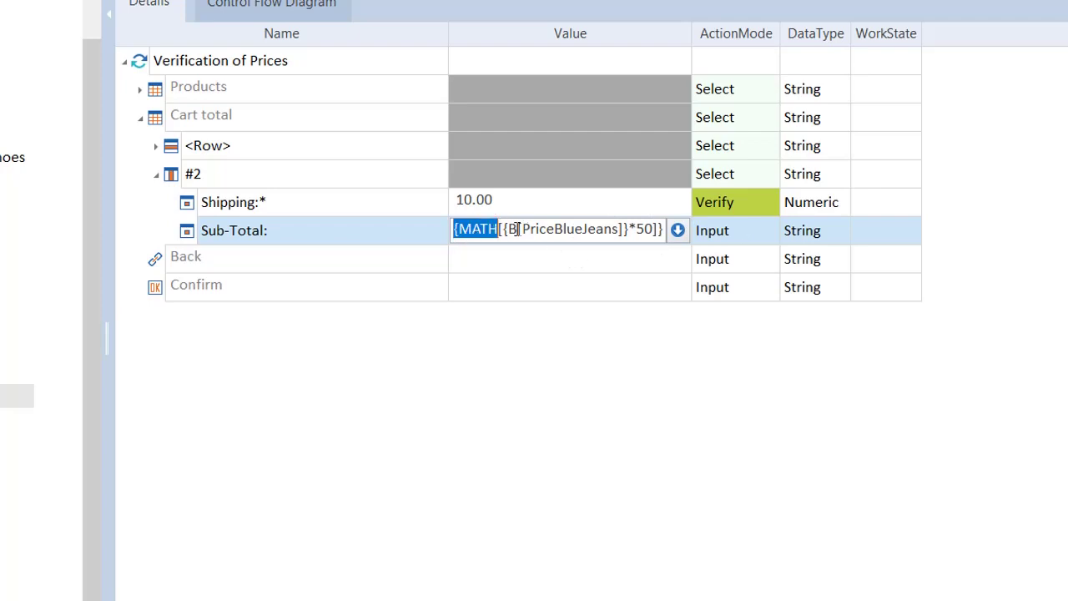
click(508, 229)
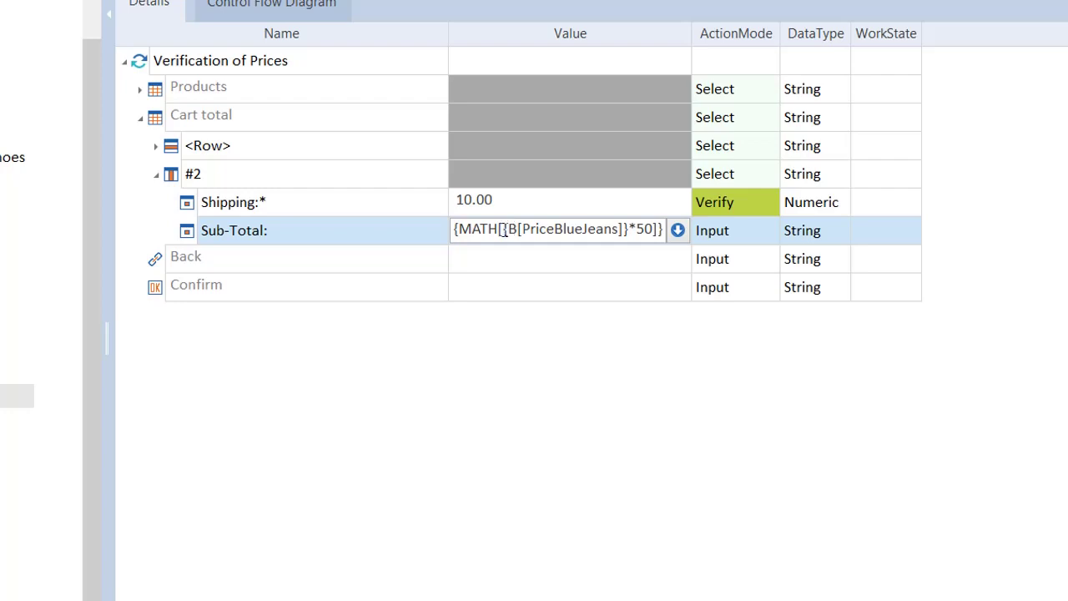
drag(503, 228, 632, 231)
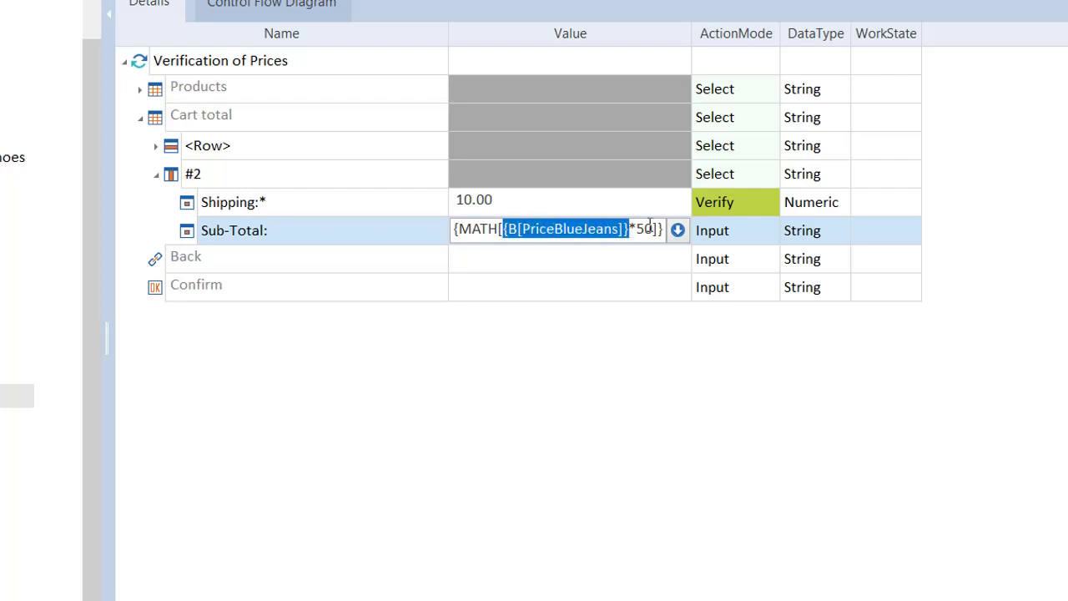
double_click(648, 227)
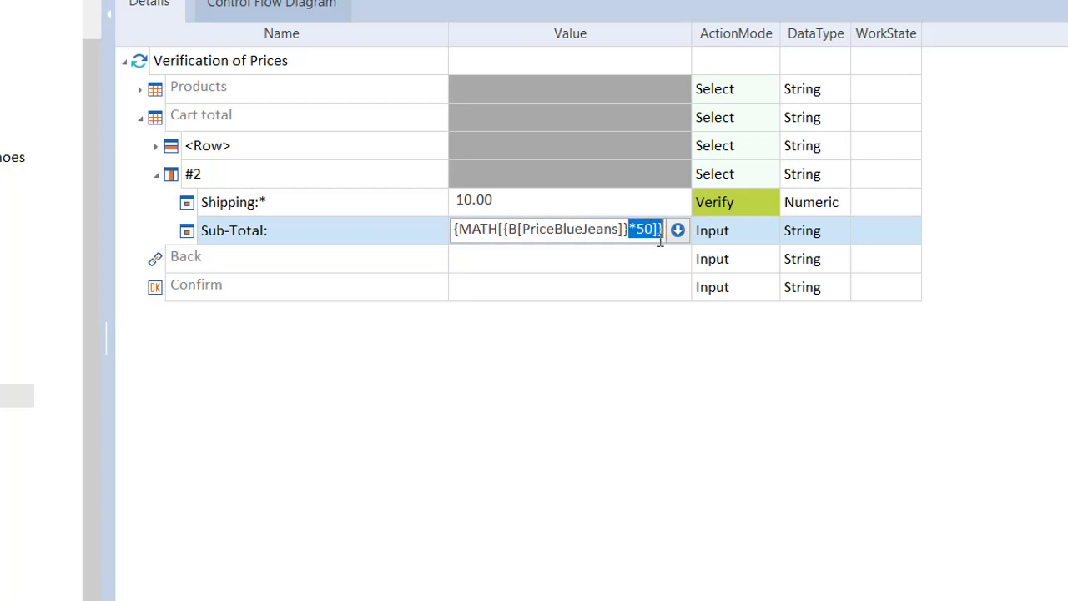
Set the action mode of the Sub-Total cell in Cart total to Verify.
click(737, 236)
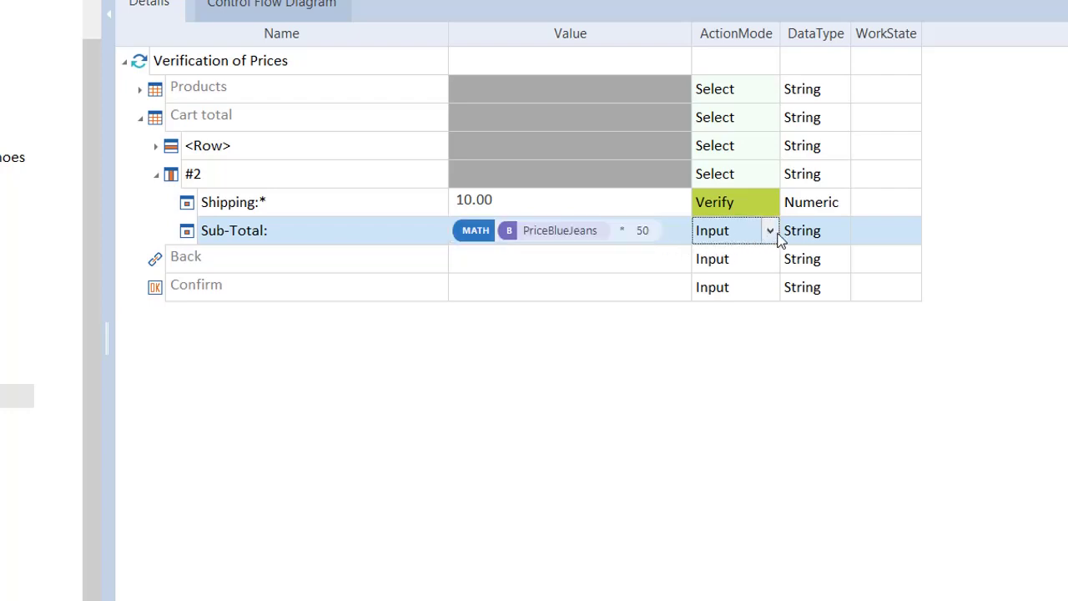
click(771, 234)
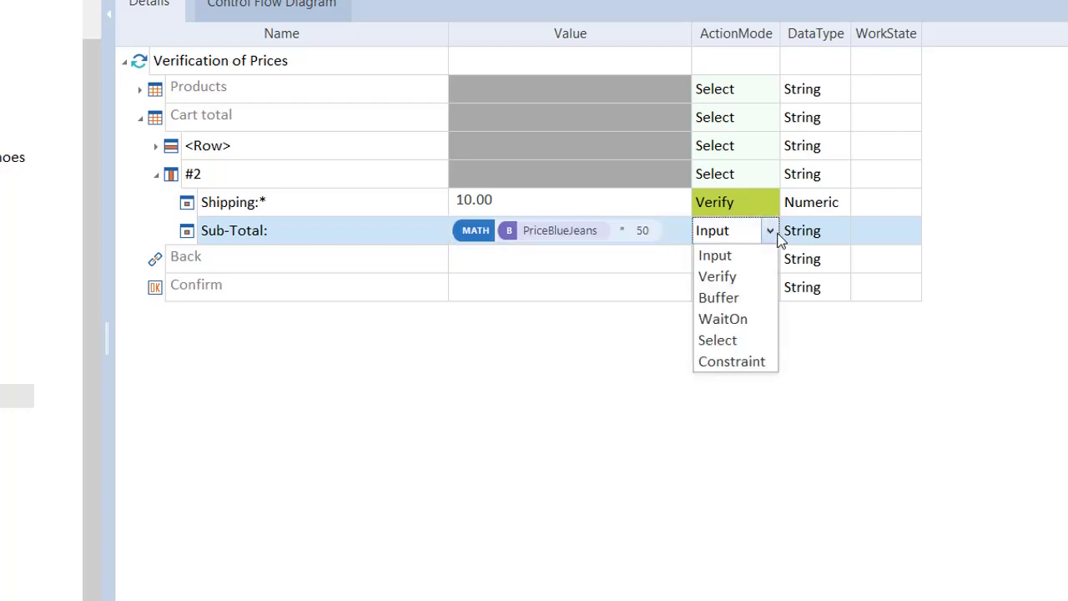
click(728, 276)
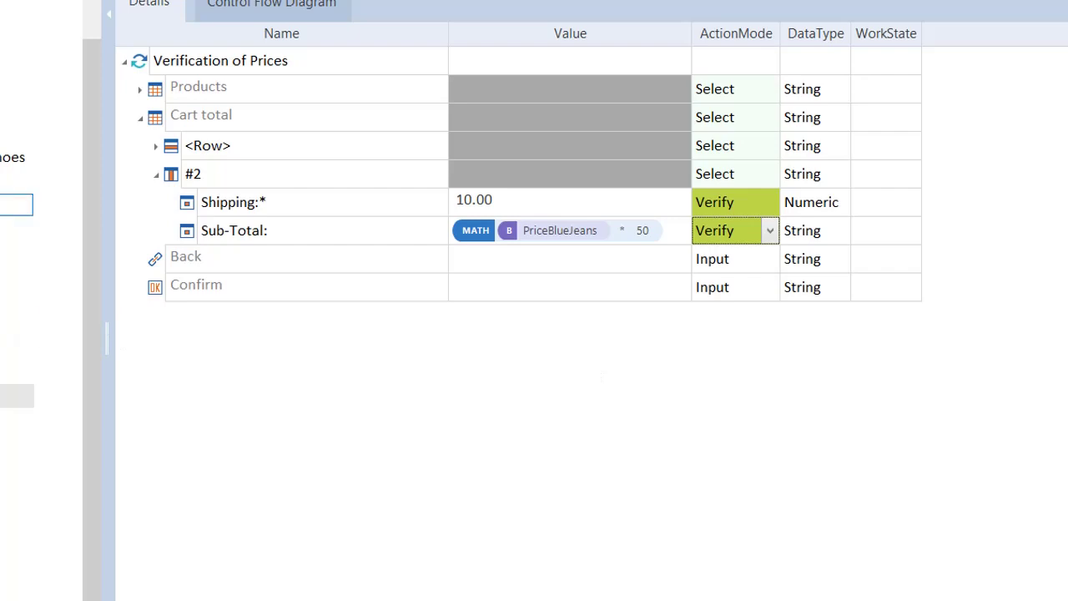
Compare the Price buffer in Order Blue Jeans with the unit price in Chrome, and return to Verification of Prices in Tosca Commander.
click(16, 204)
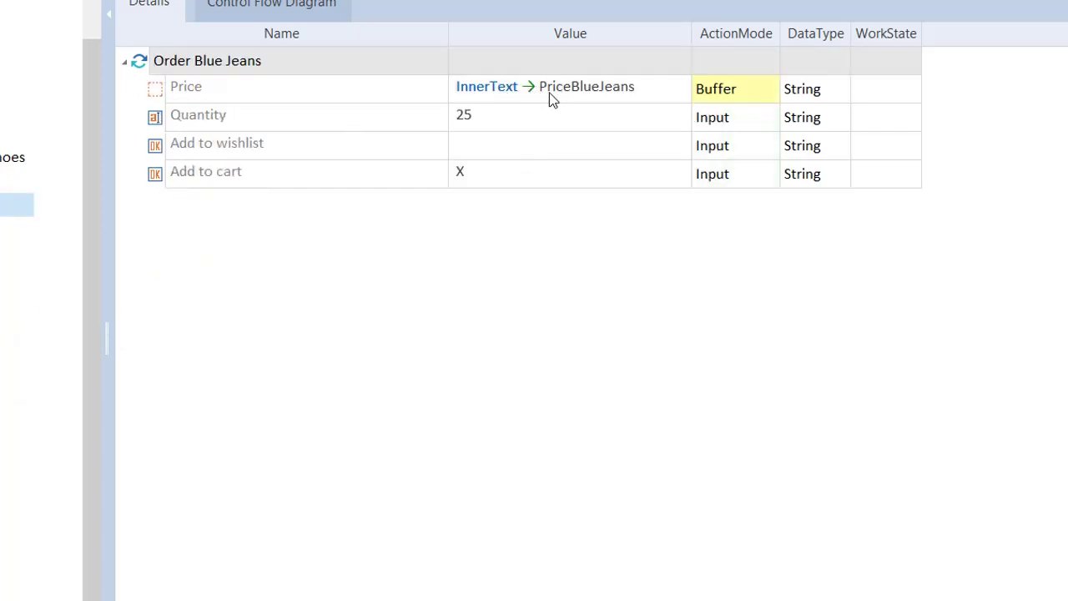
key(alt+Tab)
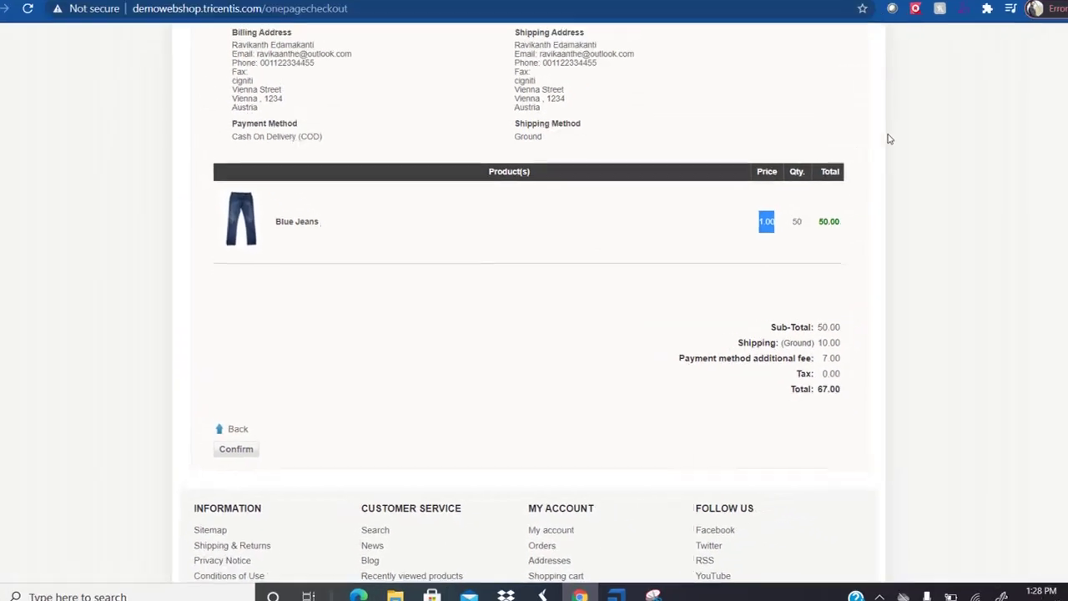
key(alt+Tab)
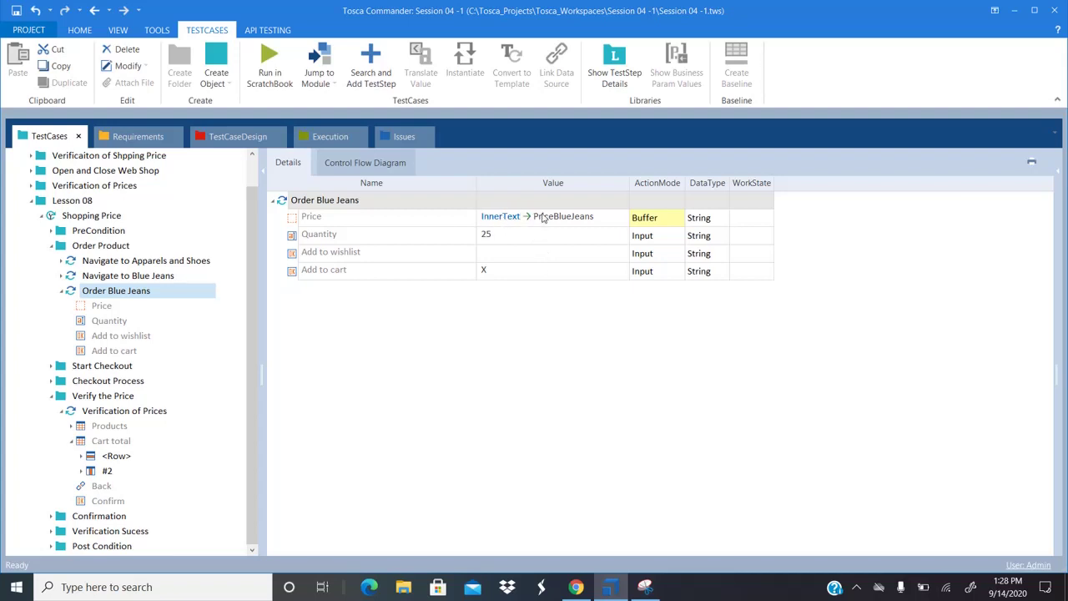
click(113, 412)
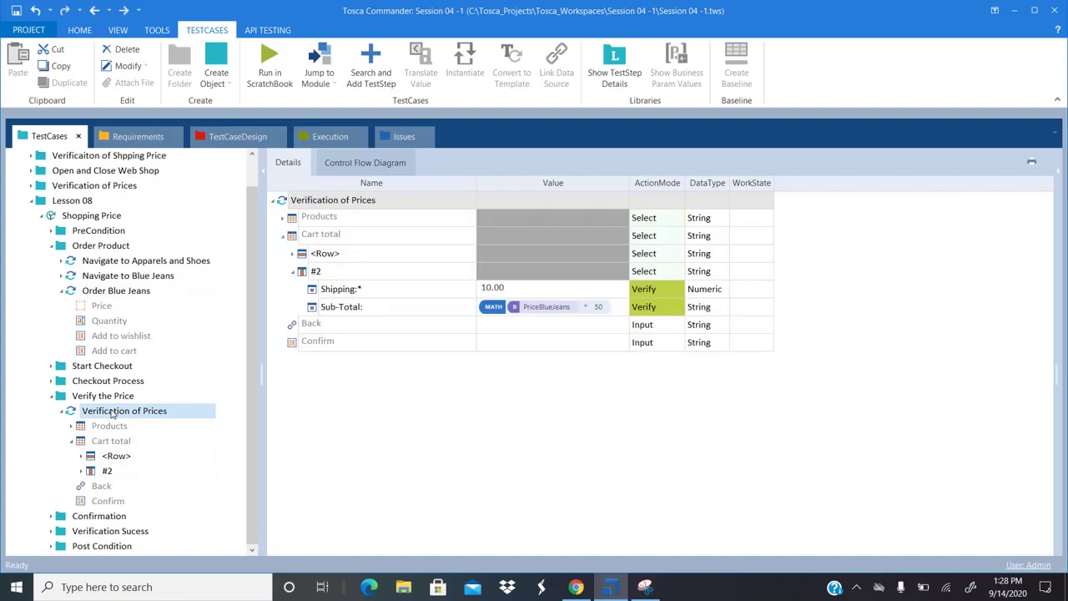
Compare the Sub-Total expression in Verification of Prices with the checkout sub-total in Chrome, and return to Tosca Commander.
click(531, 309)
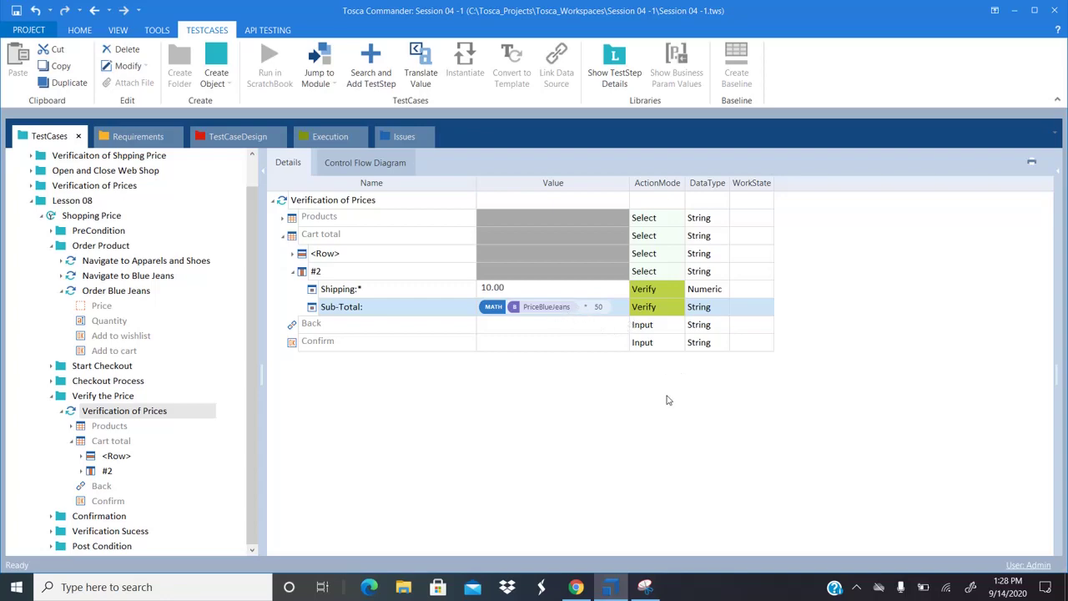
key(alt+Tab)
key(alt+Tab)
key(alt+Tab)
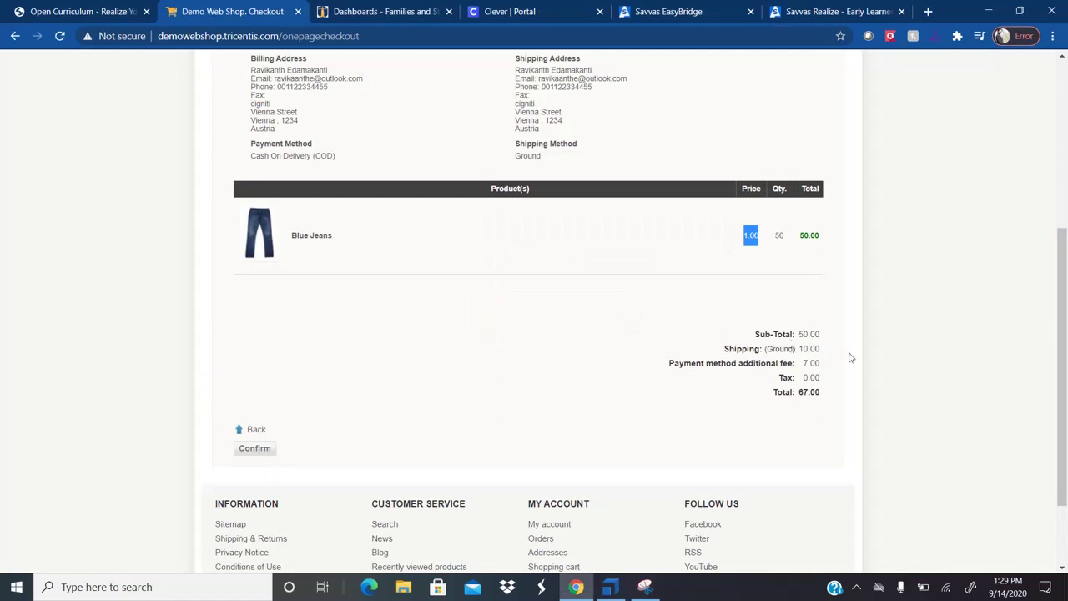
drag(823, 334, 799, 333)
key(alt+Tab)
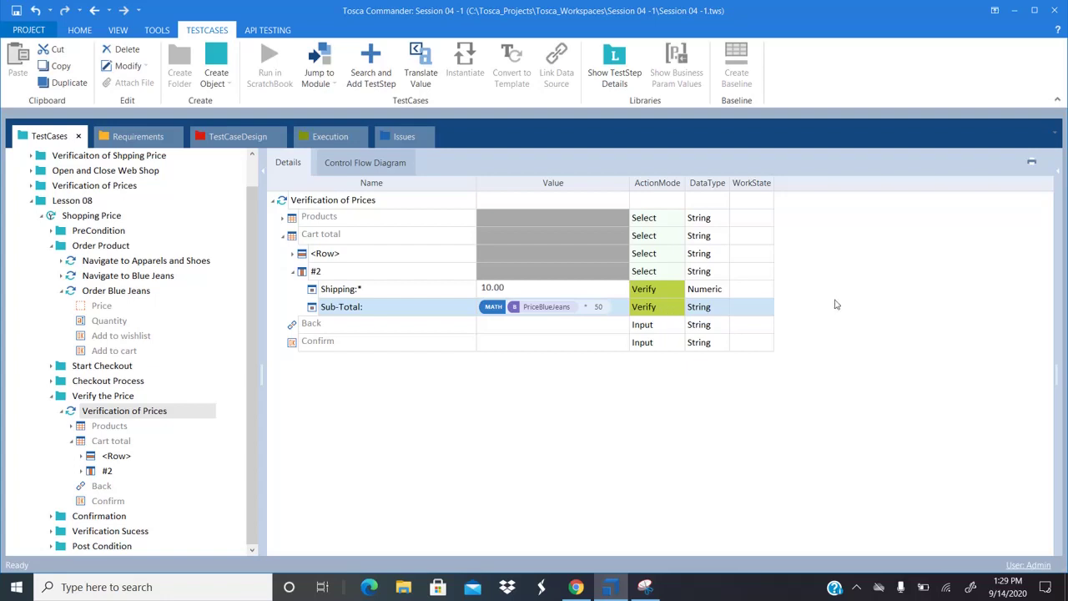
click(856, 586)
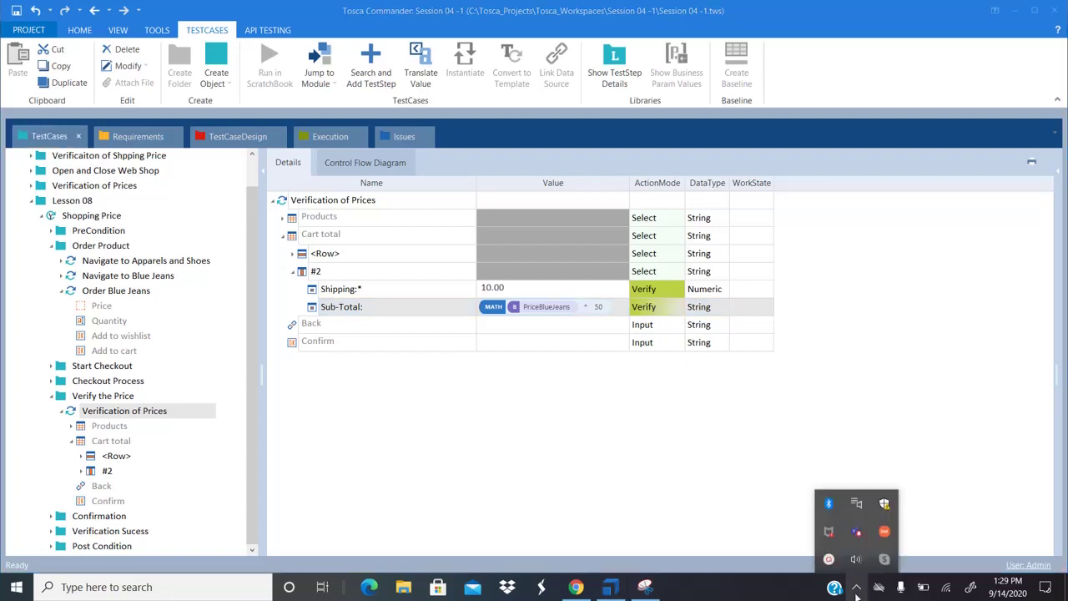
click(856, 532)
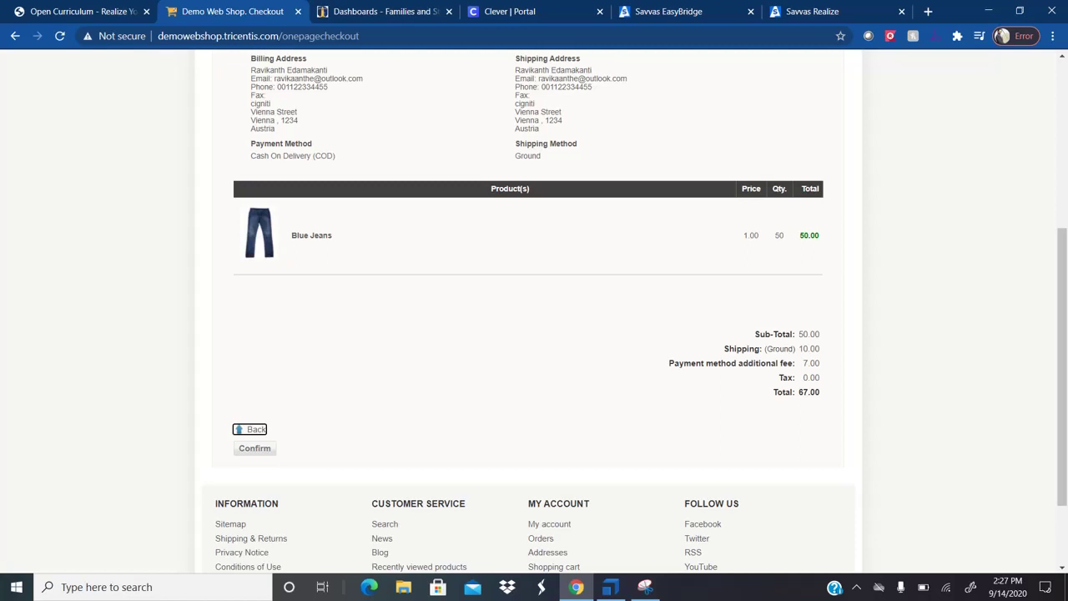
Examine the Confirm Order section of the web shop checkout, including the blue jeans line and the cart totals block.
drag(1063, 321, 1065, 152)
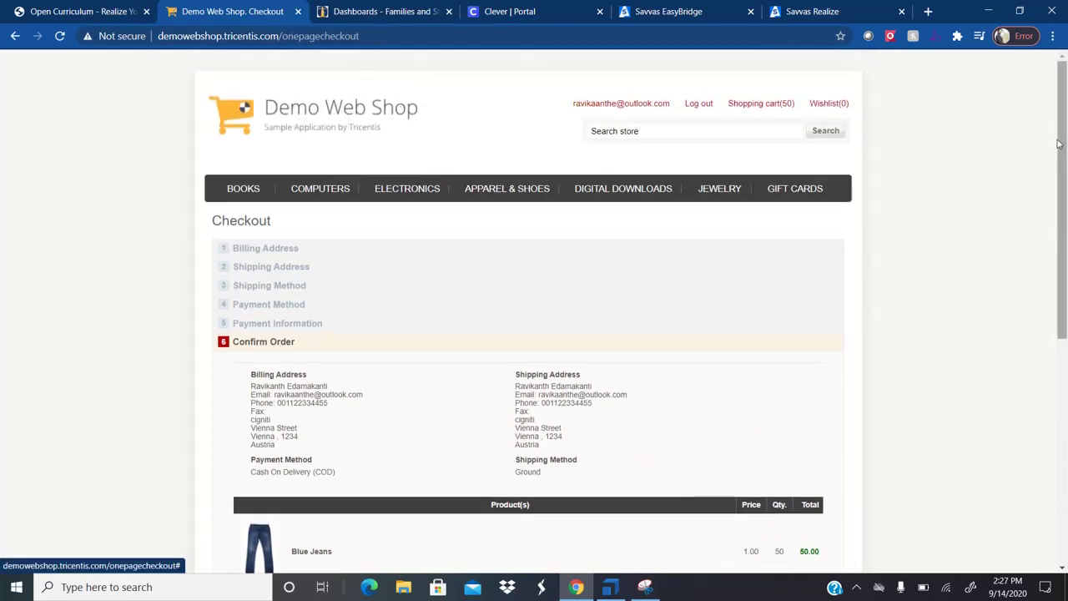
drag(1058, 143, 1059, 323)
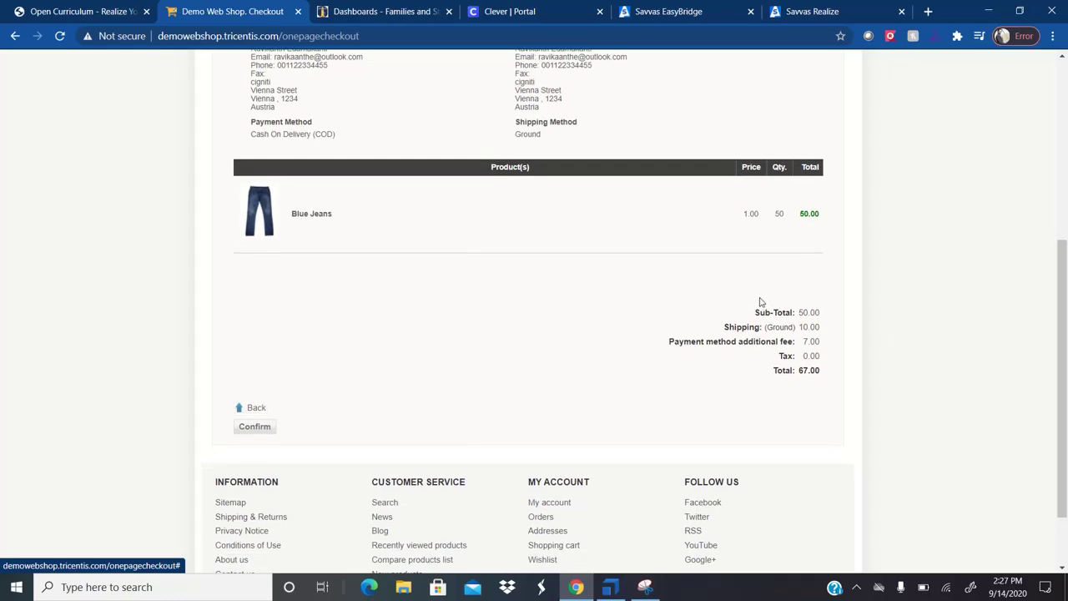
drag(806, 391, 751, 317)
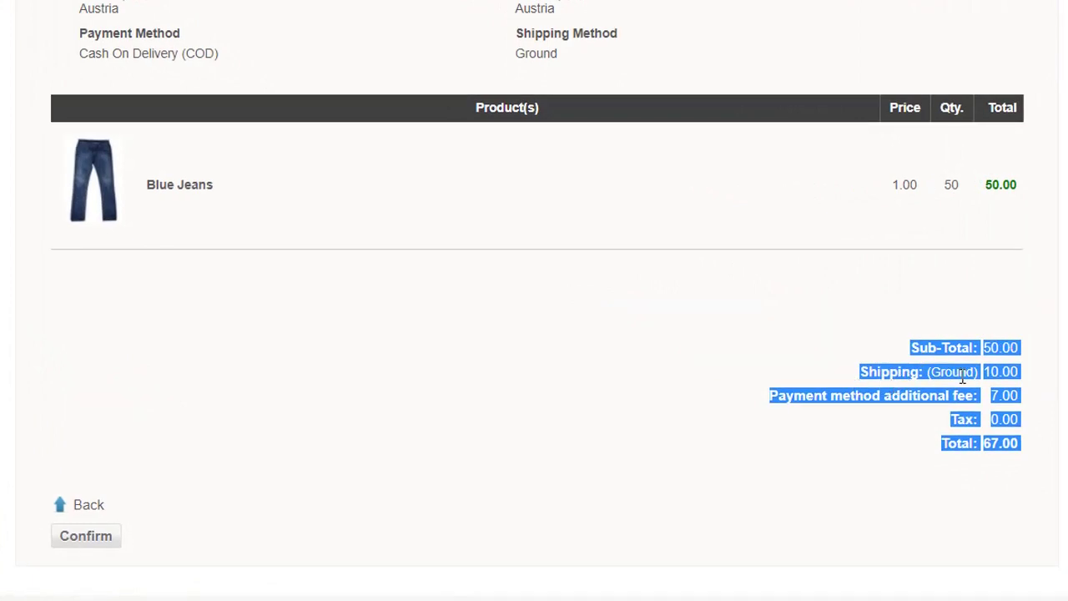
drag(914, 296, 901, 342)
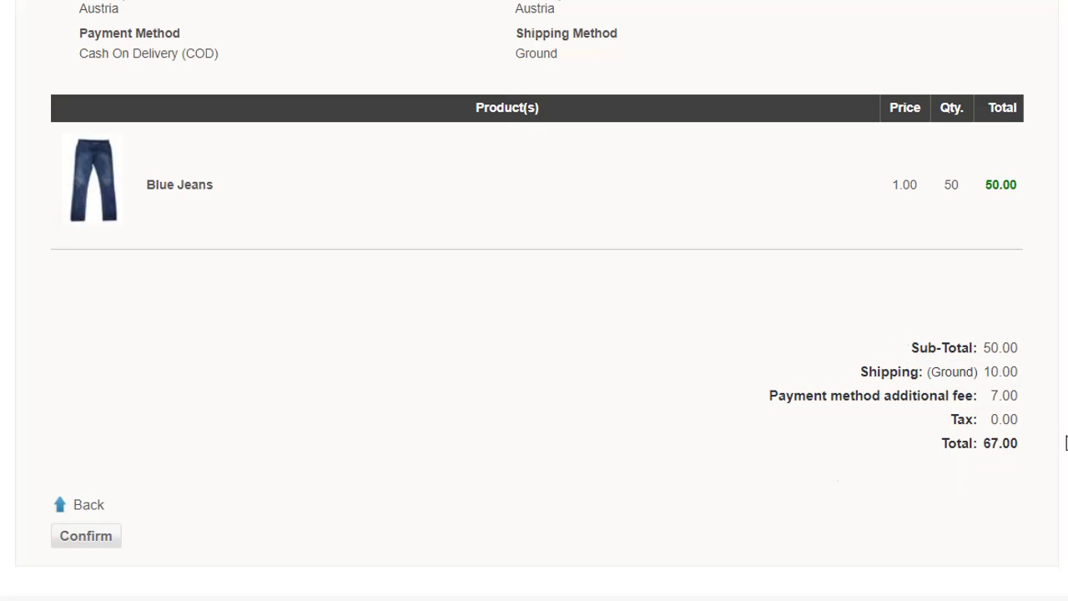
drag(1035, 459, 913, 344)
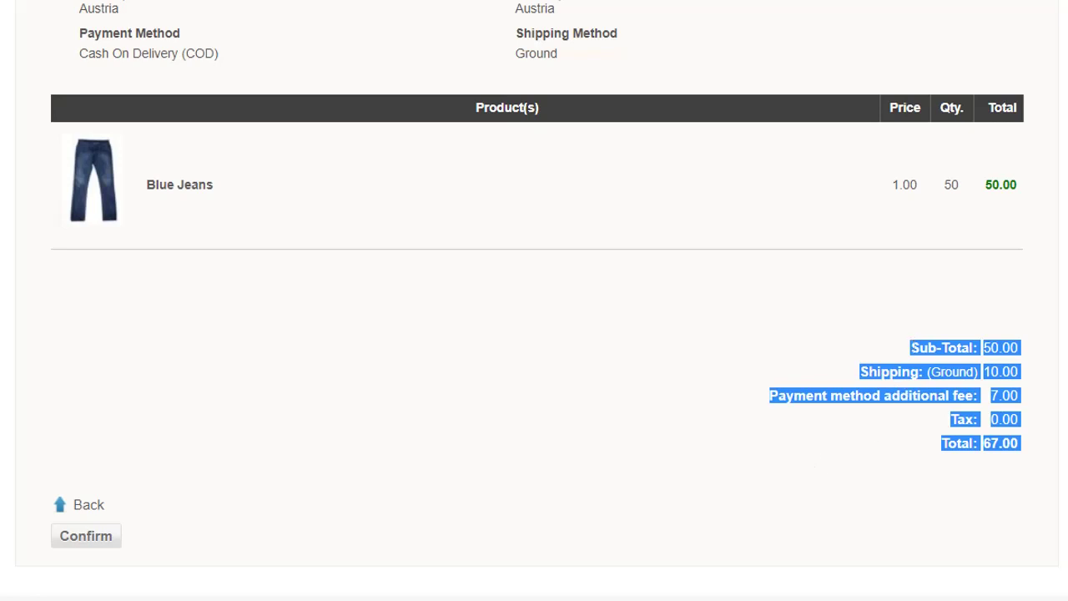
click(880, 455)
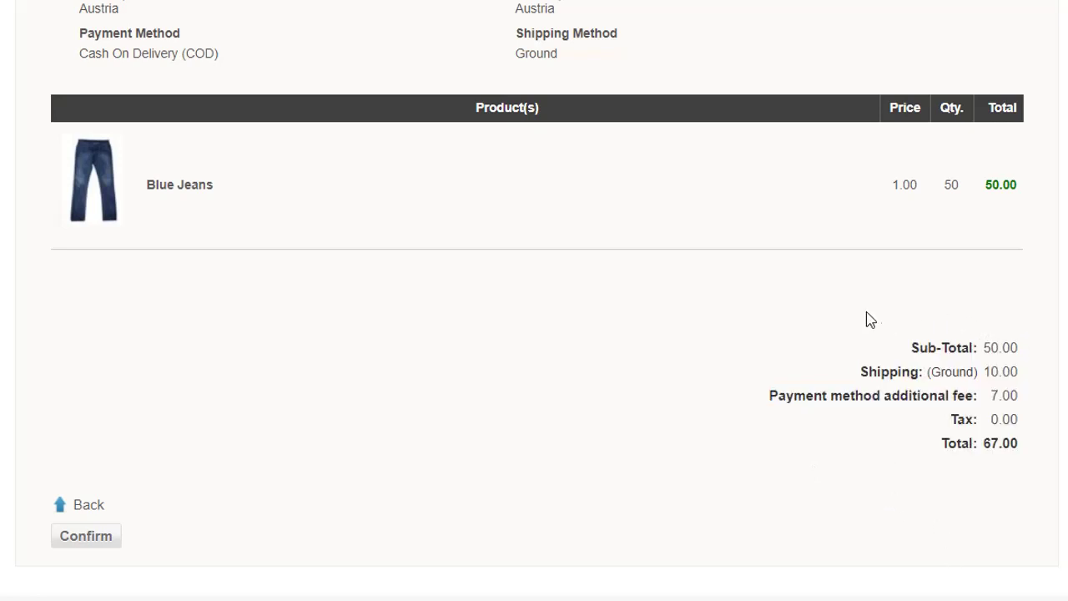
drag(1026, 455, 912, 351)
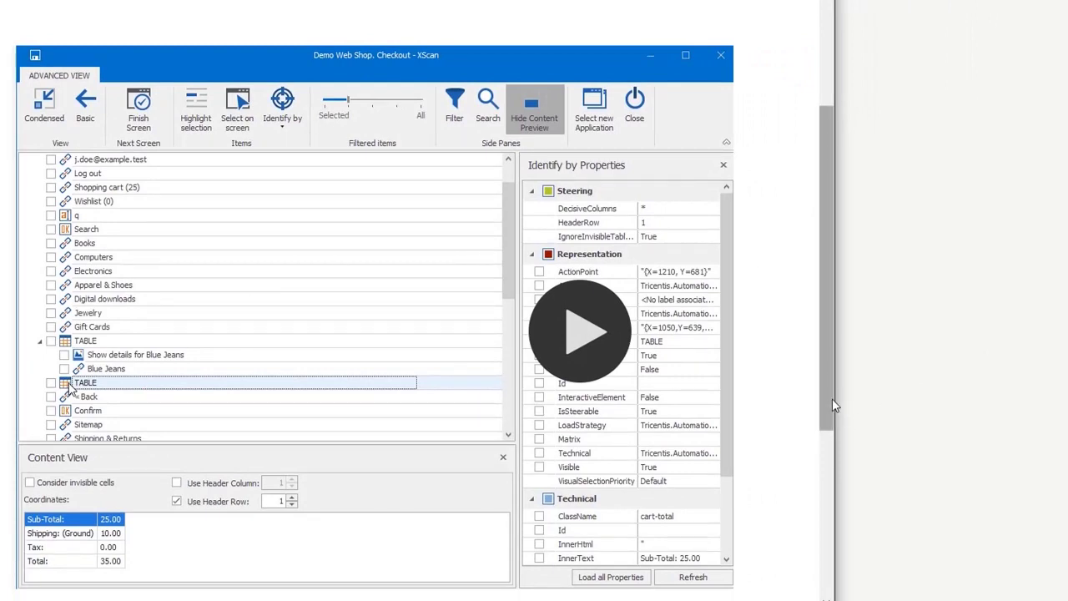
Compare the cart-total TABLE in the XScan course illustration with the totals block on the web shop checkout page.
scroll(832, 398, down, 2)
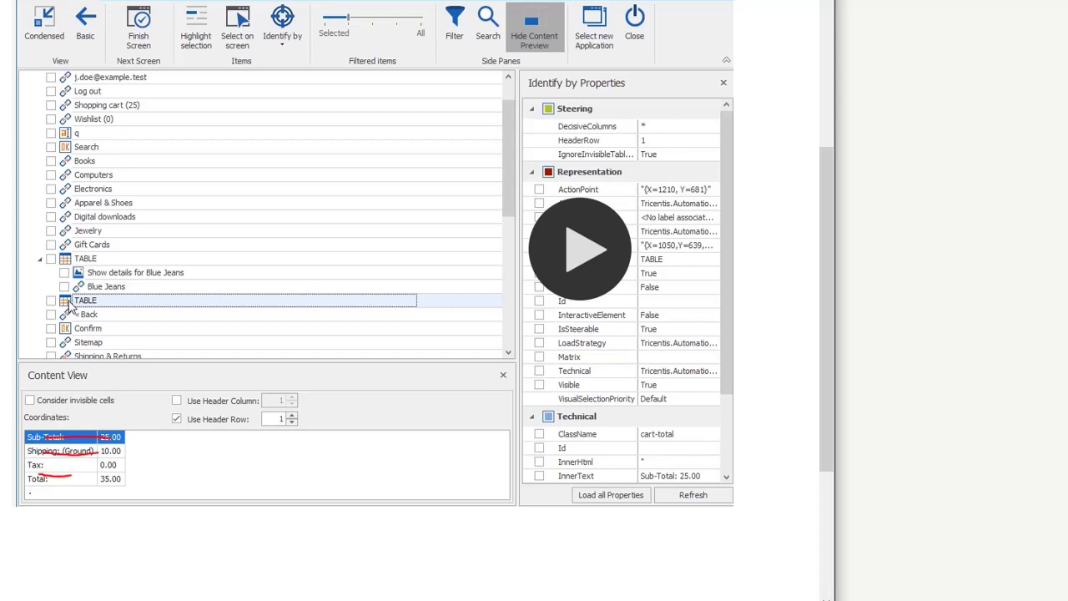
key(alt+Tab)
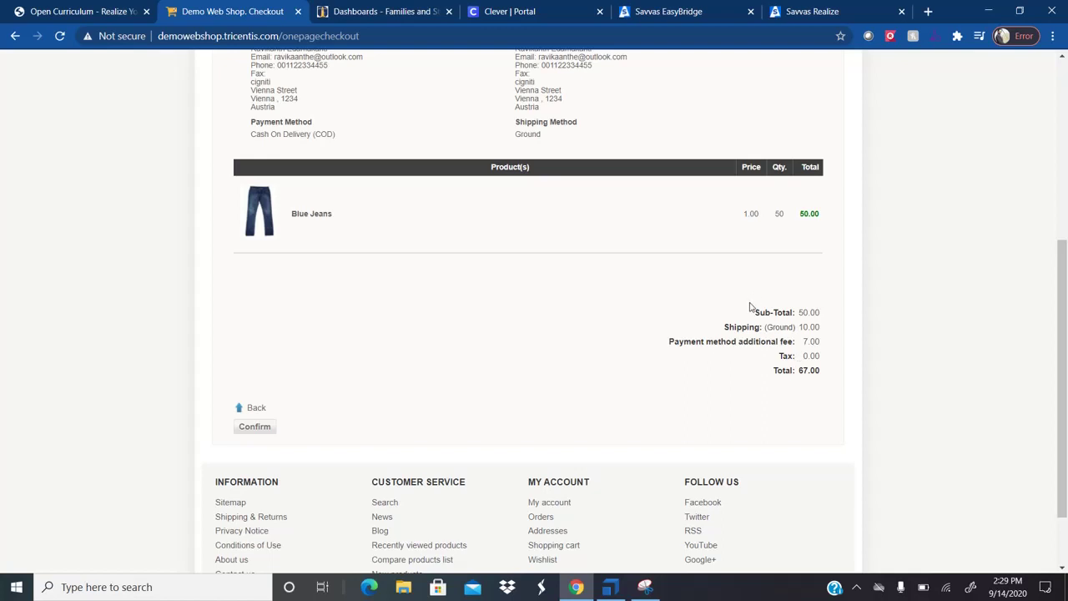
mouse_move(753, 302)
mouse_down()
mouse_move(794, 325)
mouse_move(749, 311)
mouse_up()
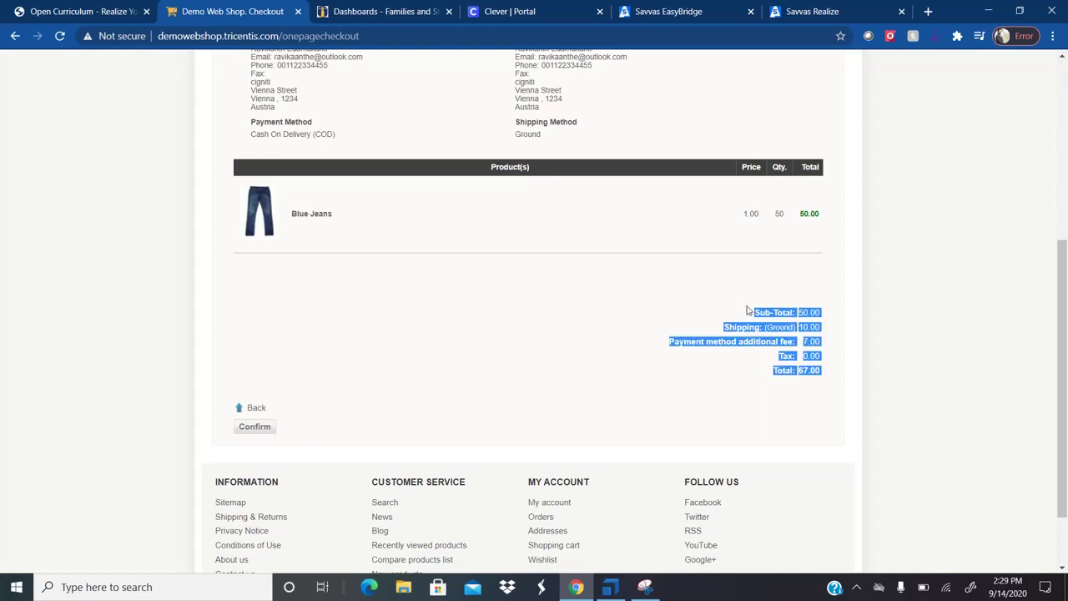
click(632, 300)
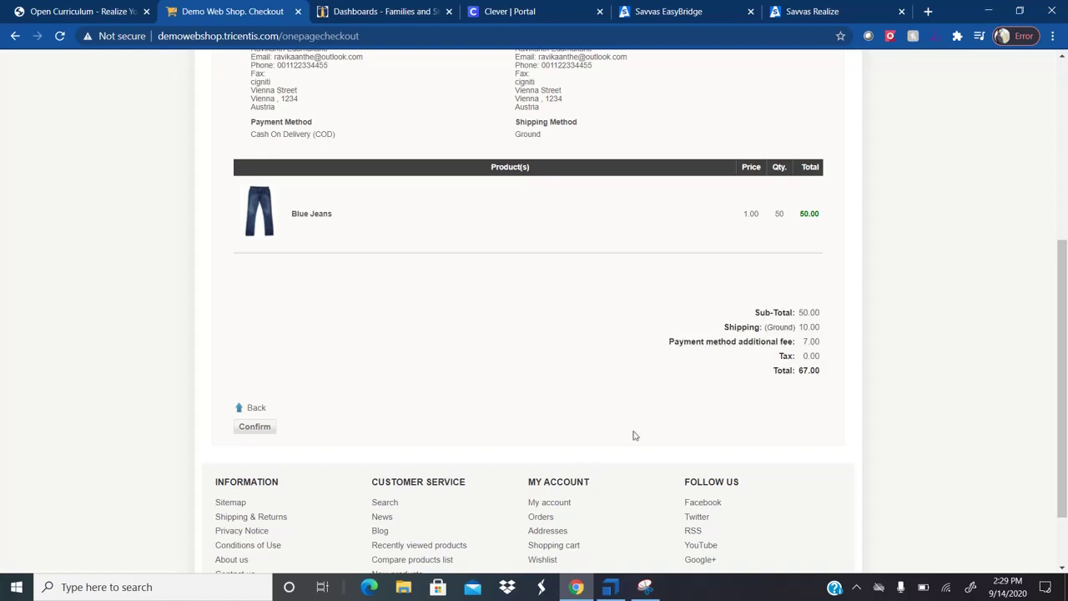
Switch to Tosca Commander and open the Cart total table of Verification of Prices under Lesson 08's Verify the Price folder.
click(610, 586)
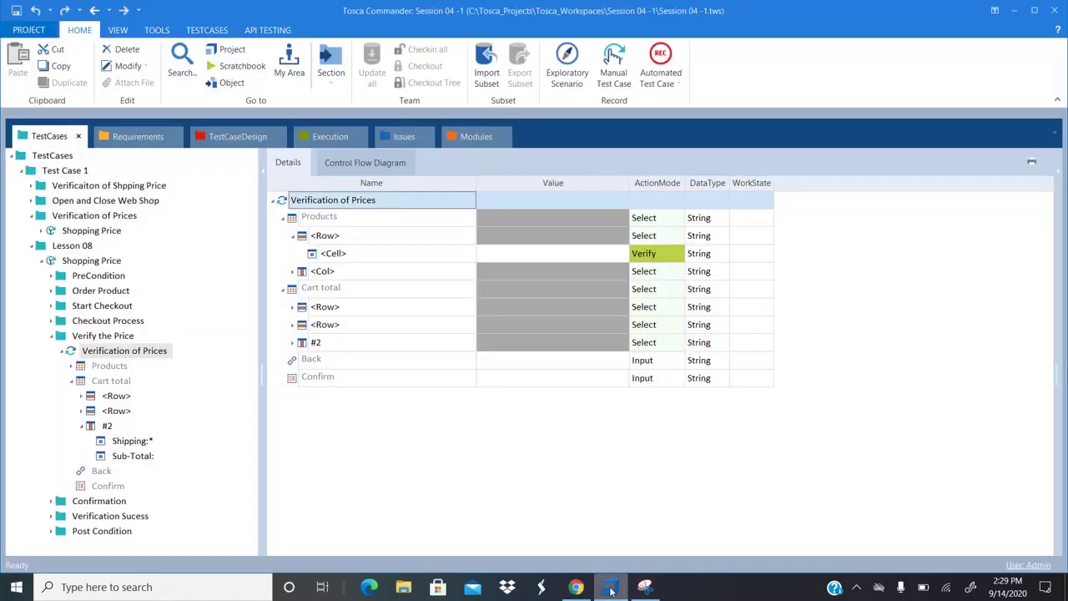
click(107, 339)
click(117, 351)
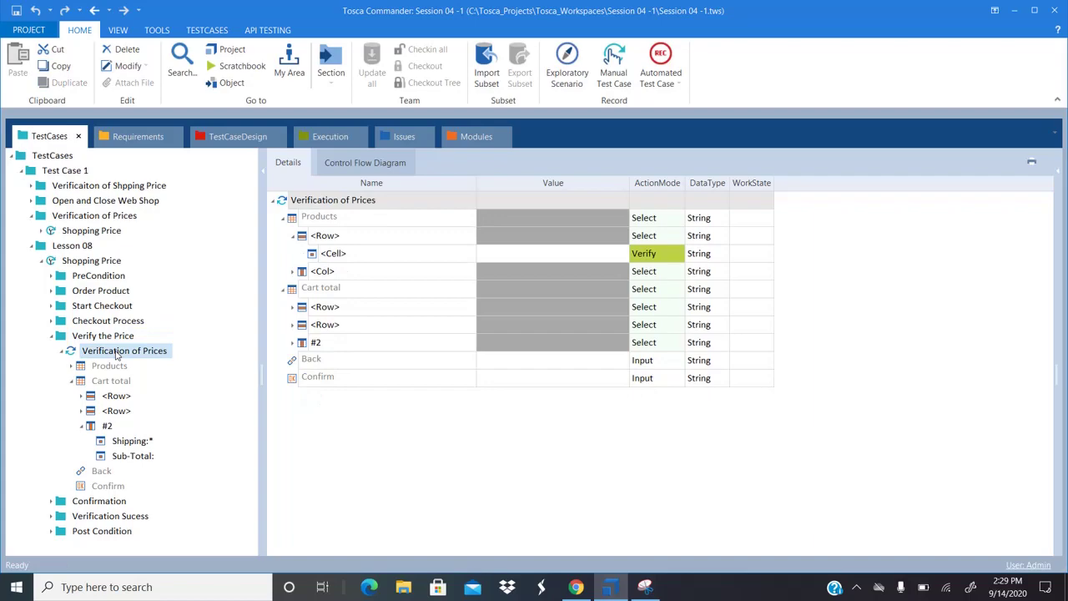
click(88, 352)
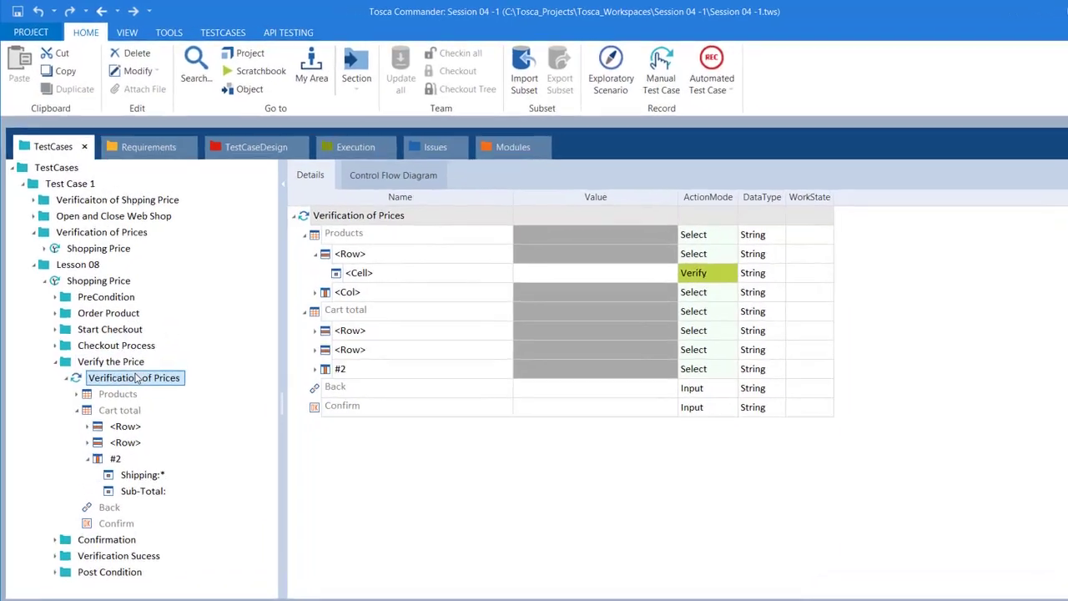
key(Escape)
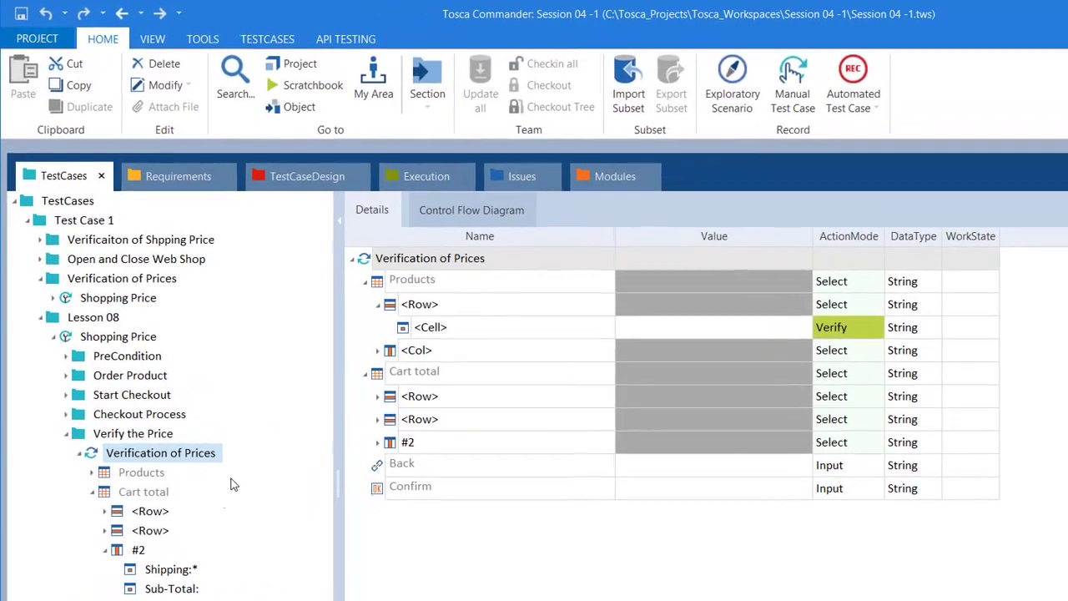
click(138, 499)
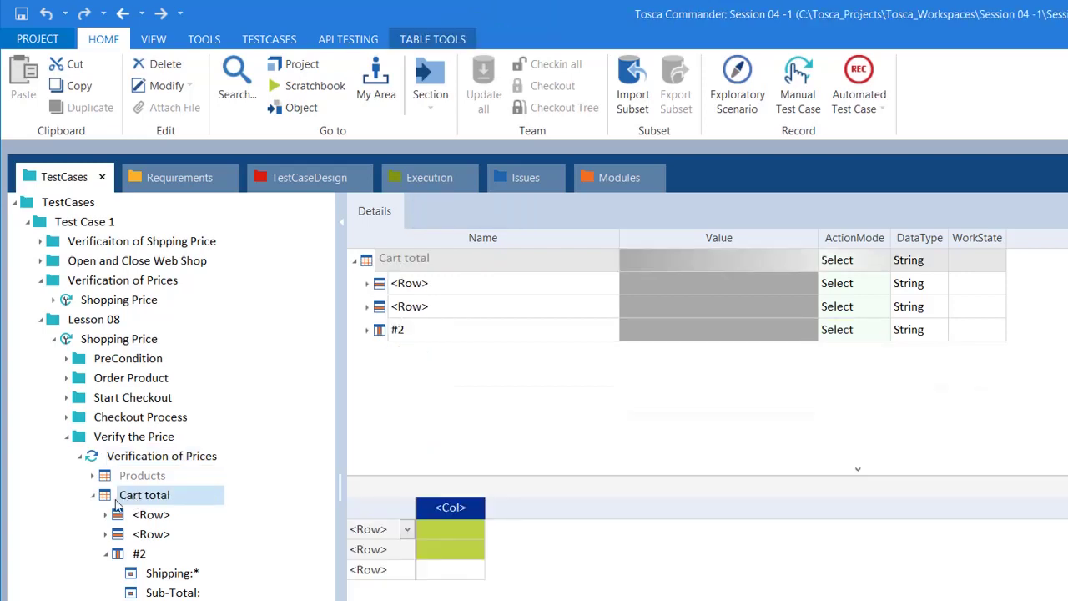
click(95, 496)
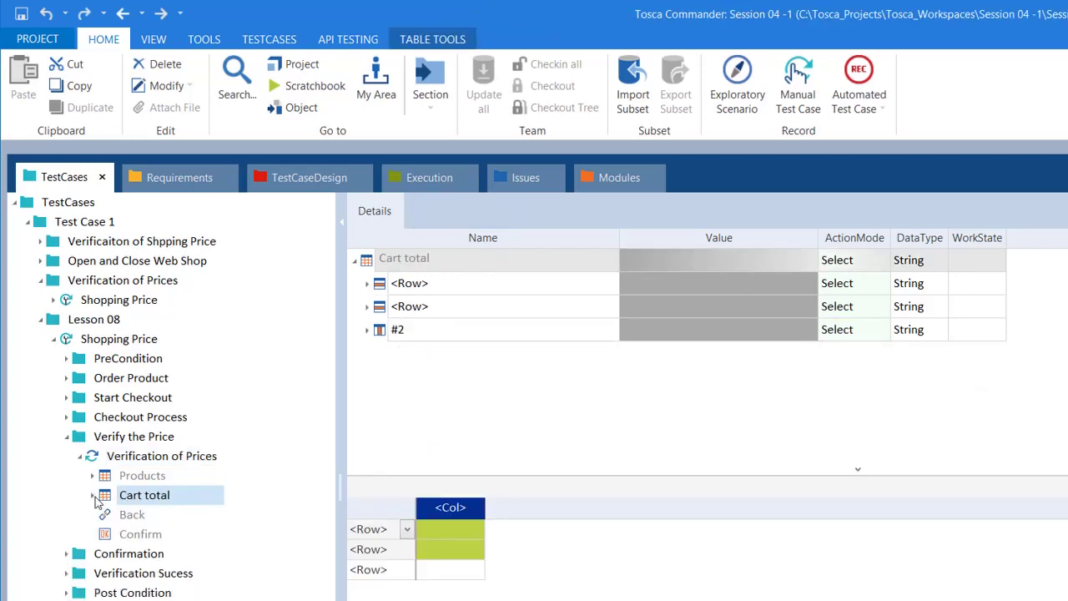
click(95, 496)
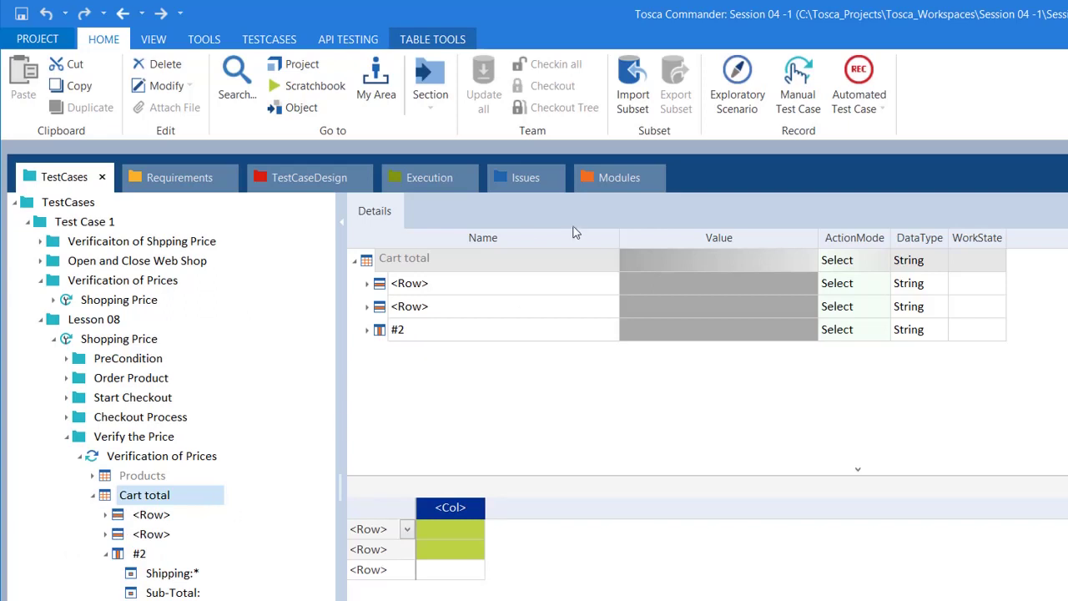
click(474, 268)
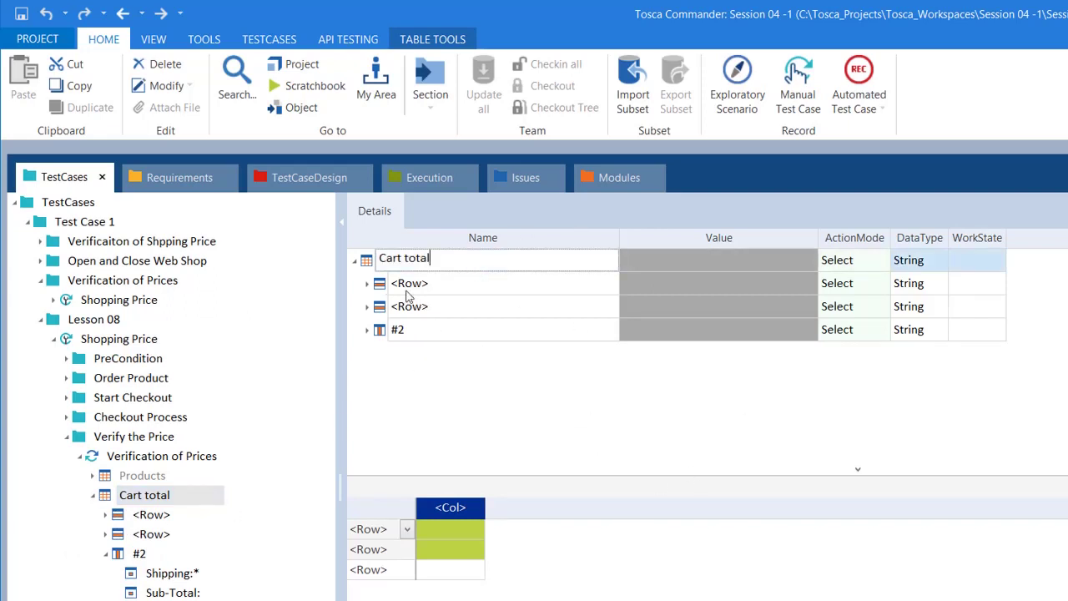
click(373, 257)
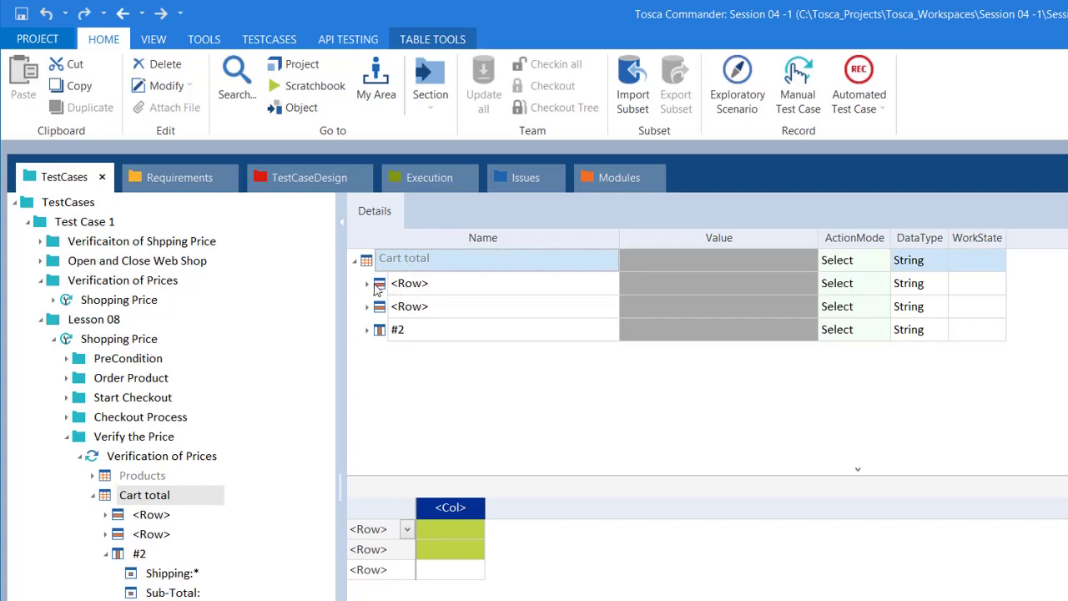
Check the sub-total on the checkout page in Chrome, and set the first row of Cart total to Sub-Total: in Tosca Commander.
click(430, 284)
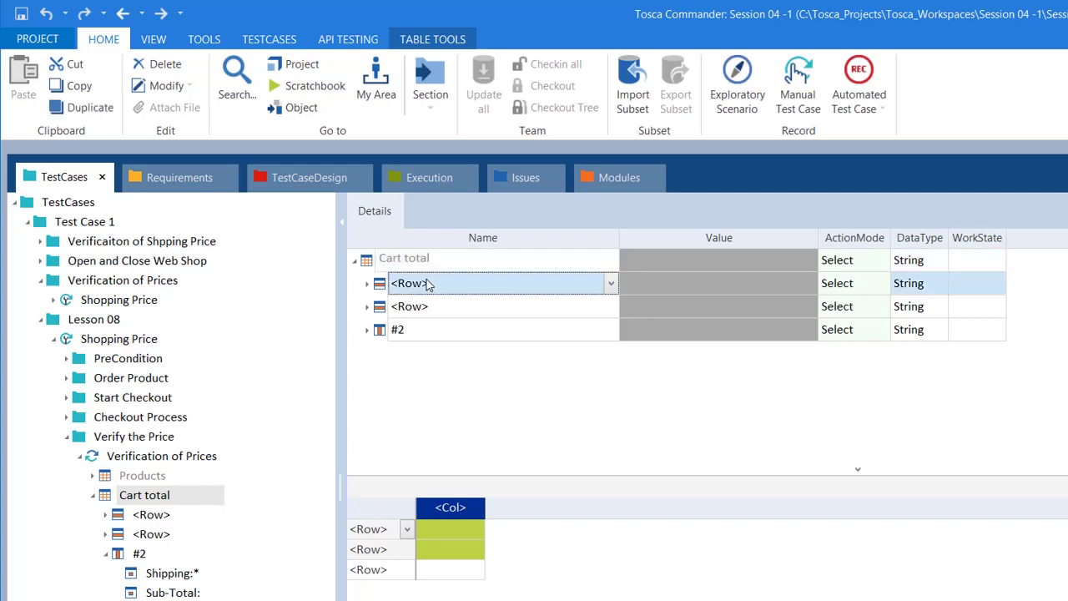
click(609, 284)
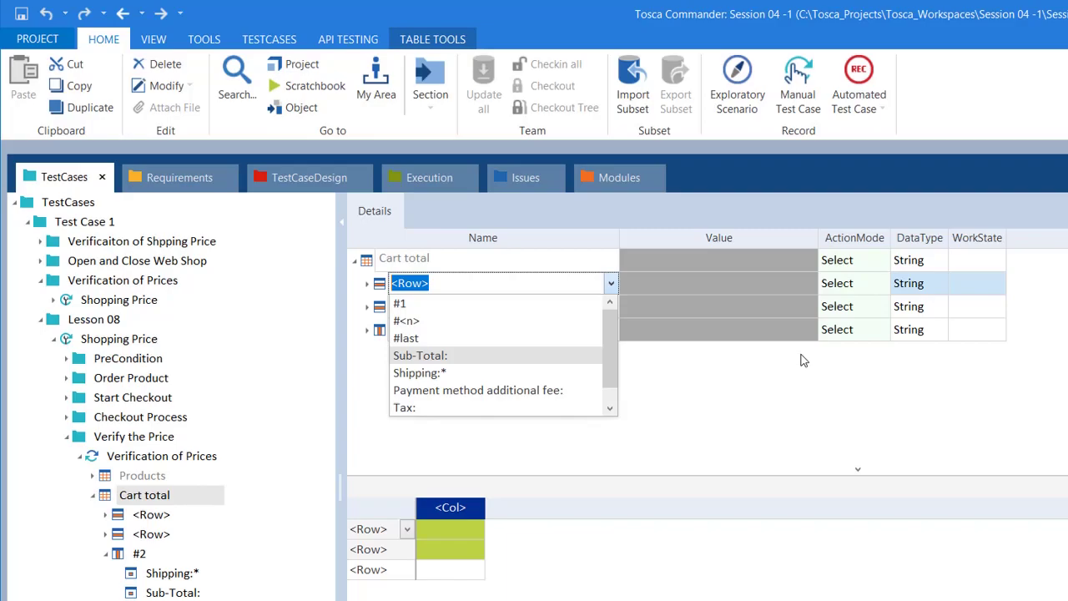
key(alt+Tab)
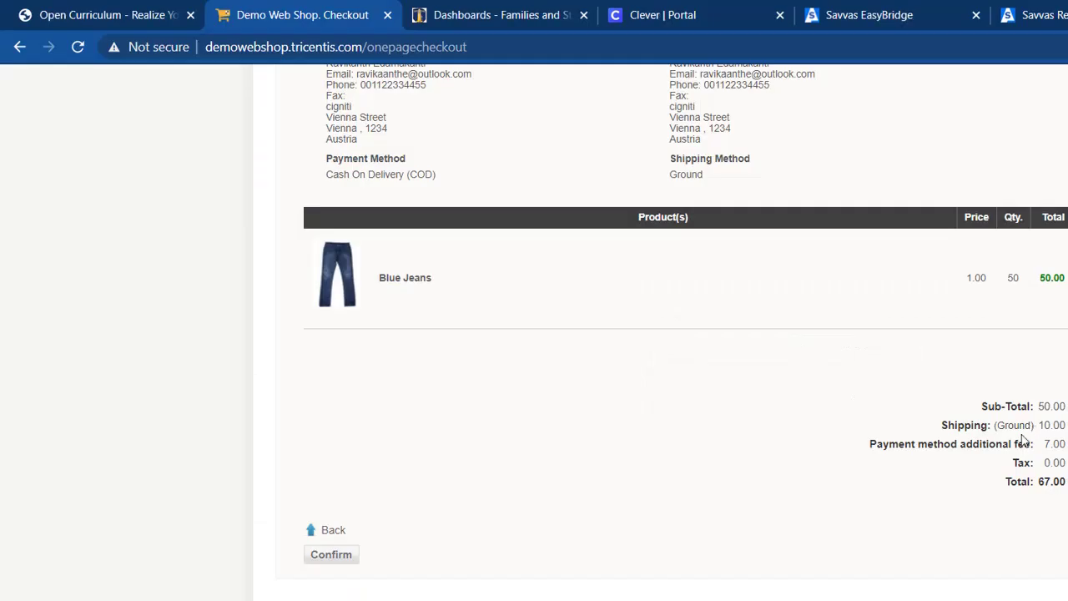
double_click(1049, 406)
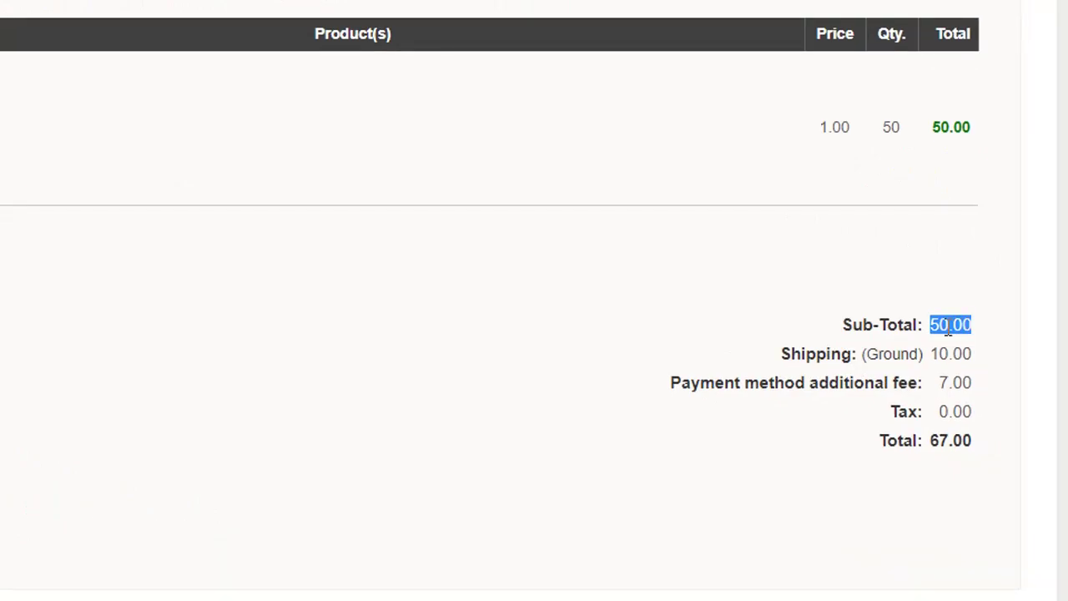
key(alt+Tab)
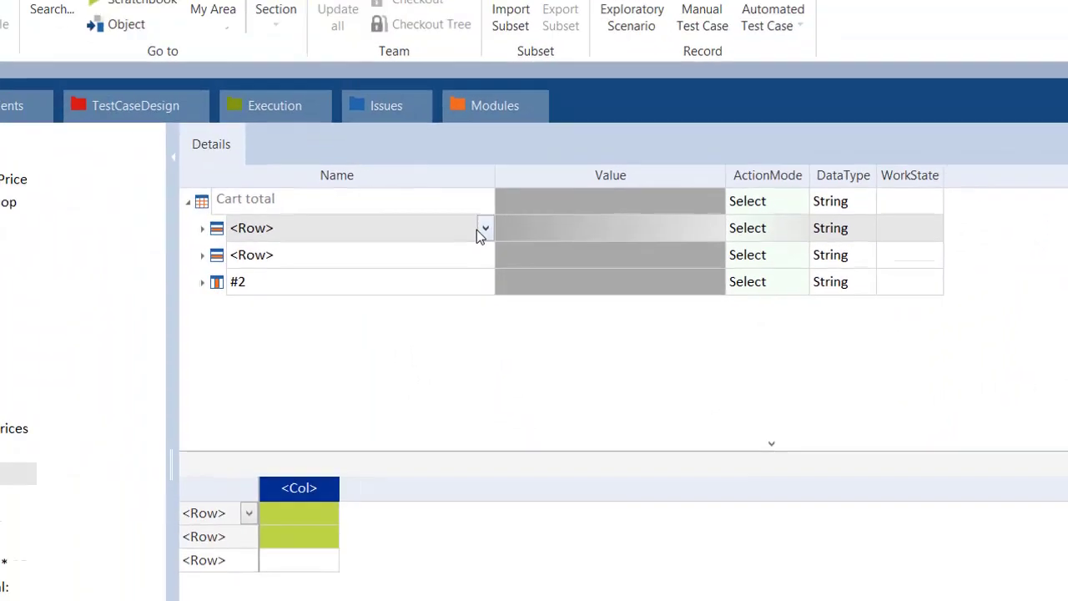
click(485, 228)
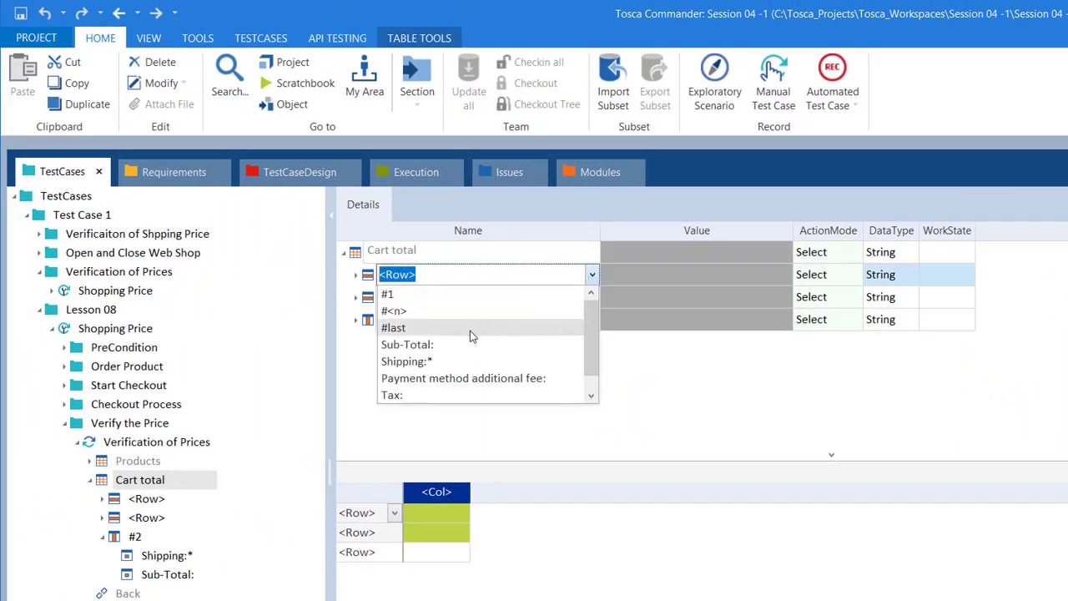
click(430, 346)
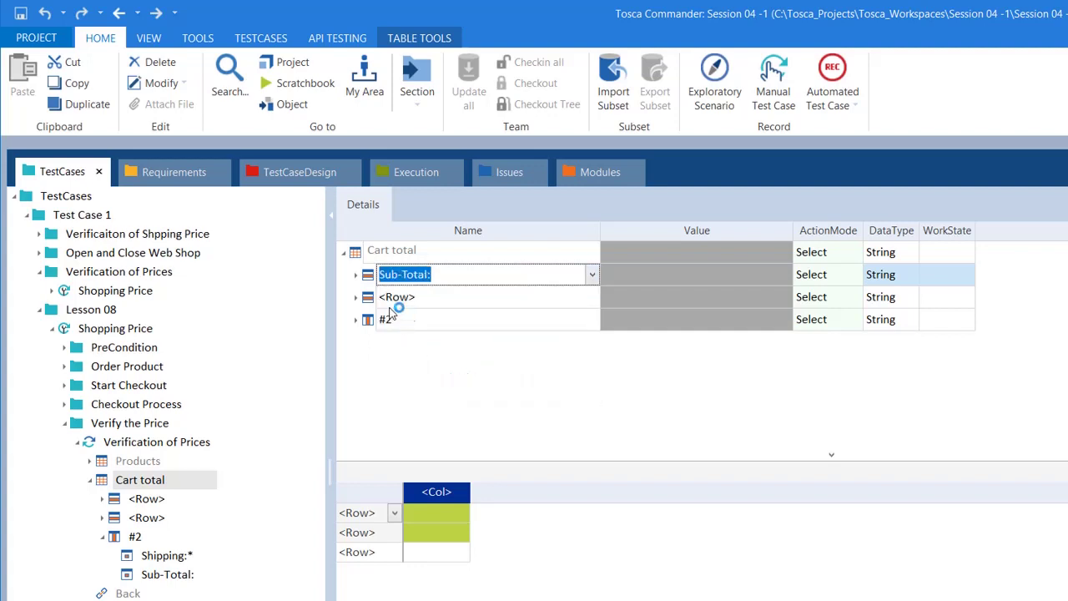
Expand the Sub-Total: row of Cart total and set its cell name to #1.
click(356, 276)
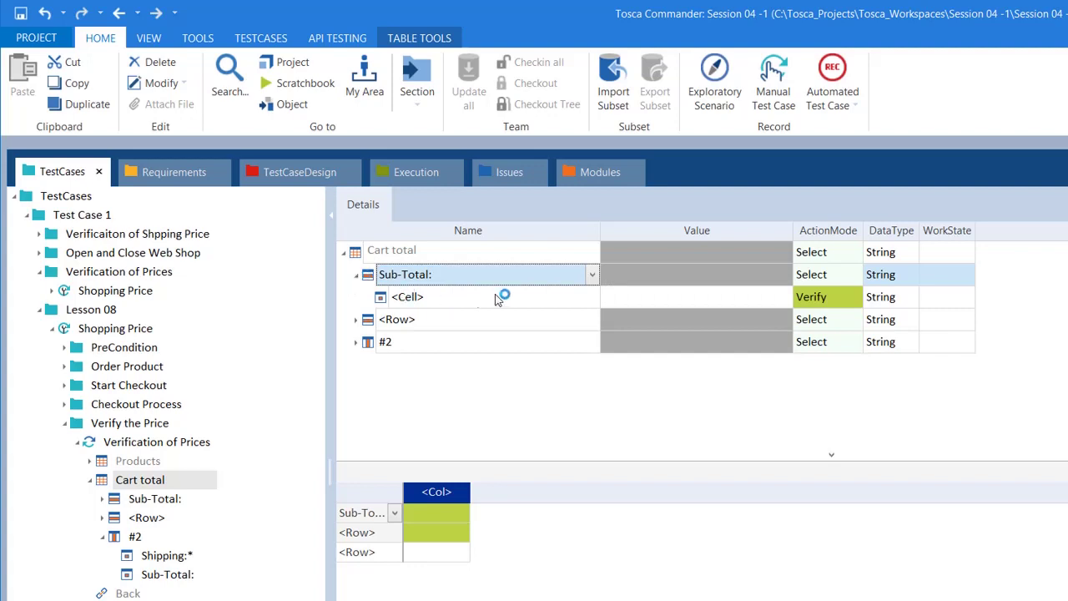
click(449, 301)
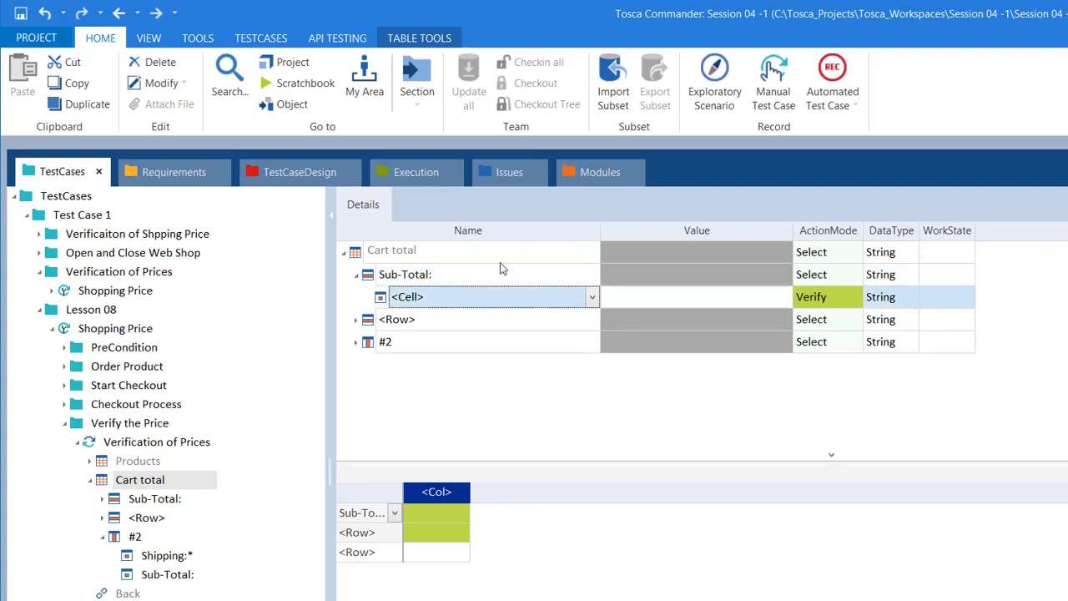
click(592, 298)
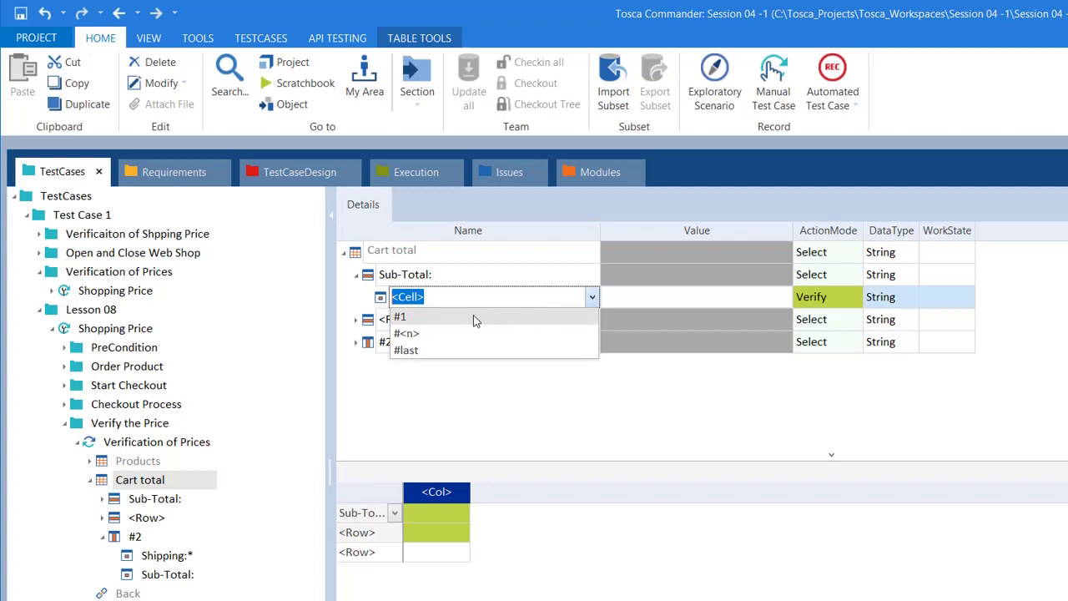
click(413, 318)
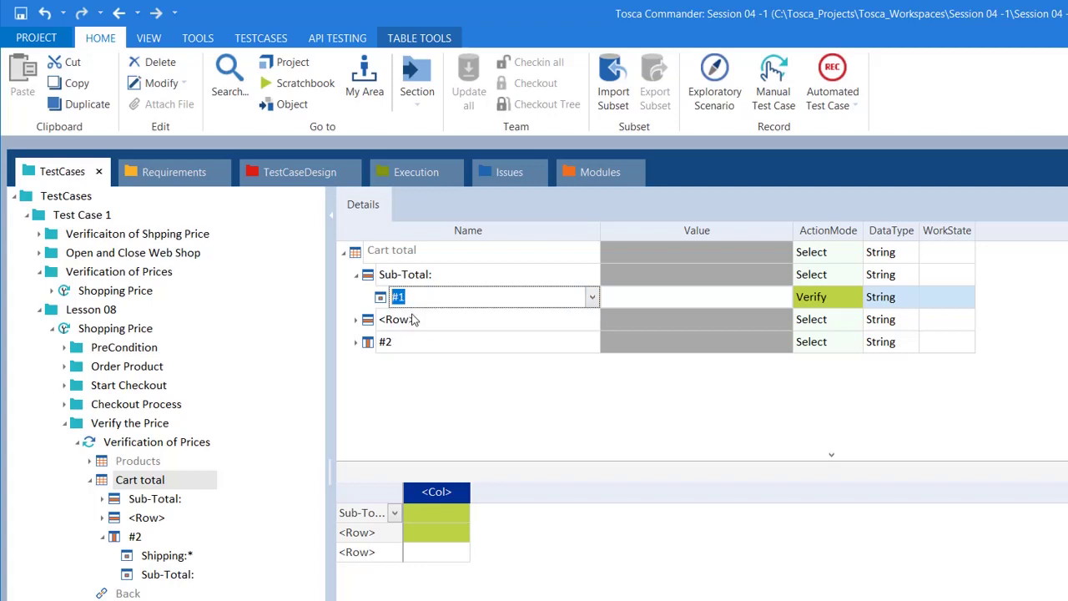
click(431, 296)
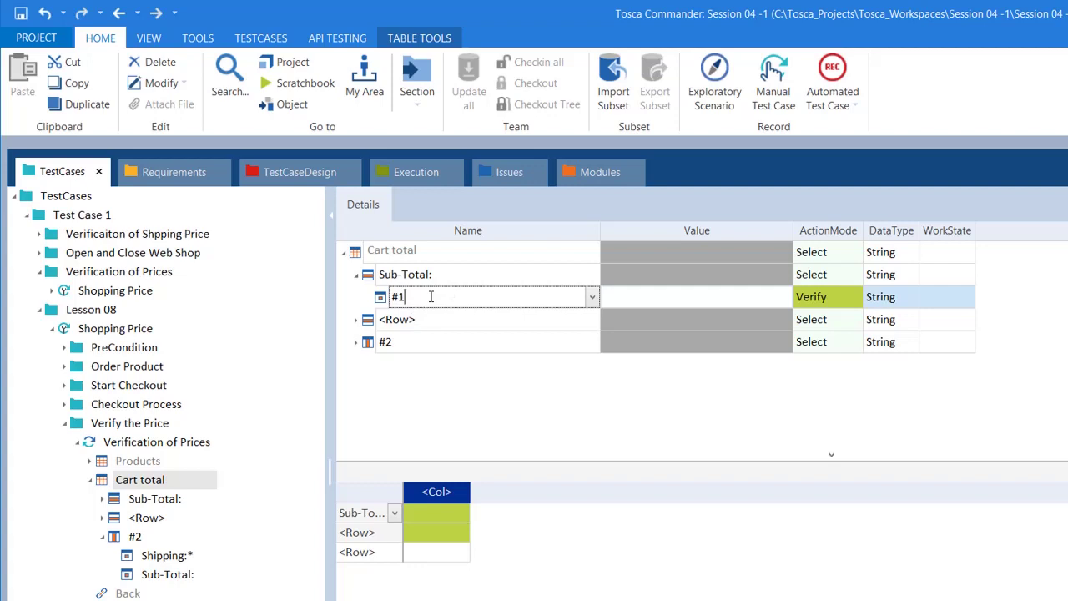
Try the #<n> and #last options as the Sub-Total: cell's name, and return it to #1.
click(591, 298)
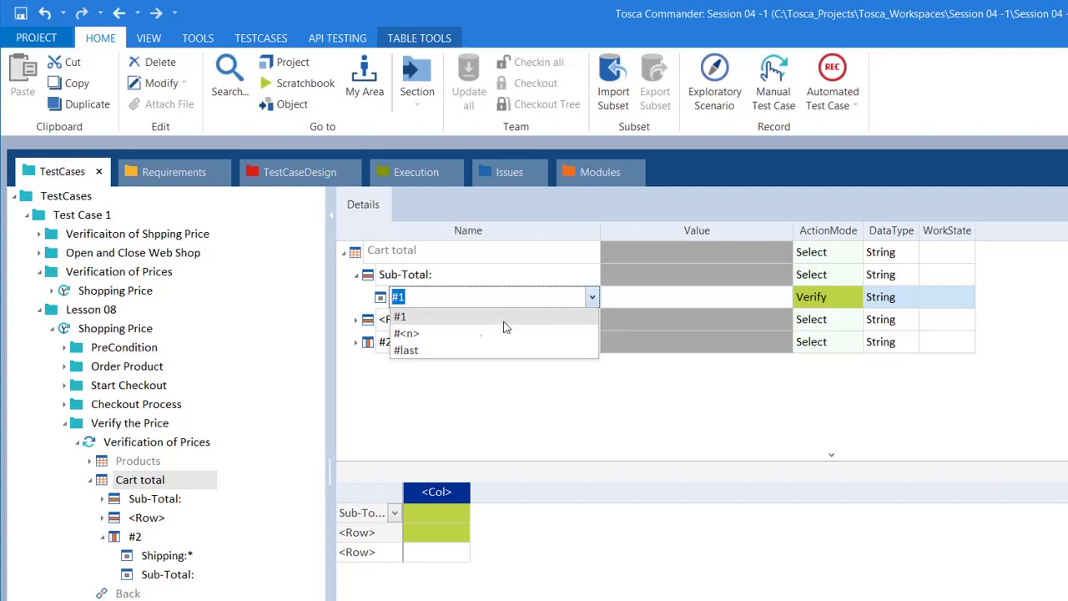
click(424, 336)
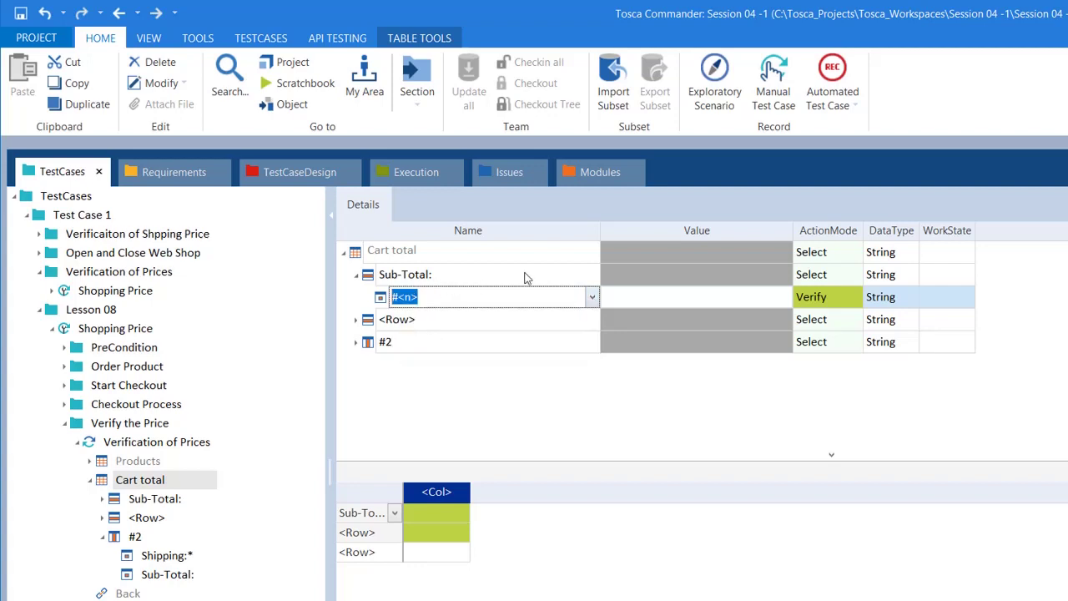
click(592, 298)
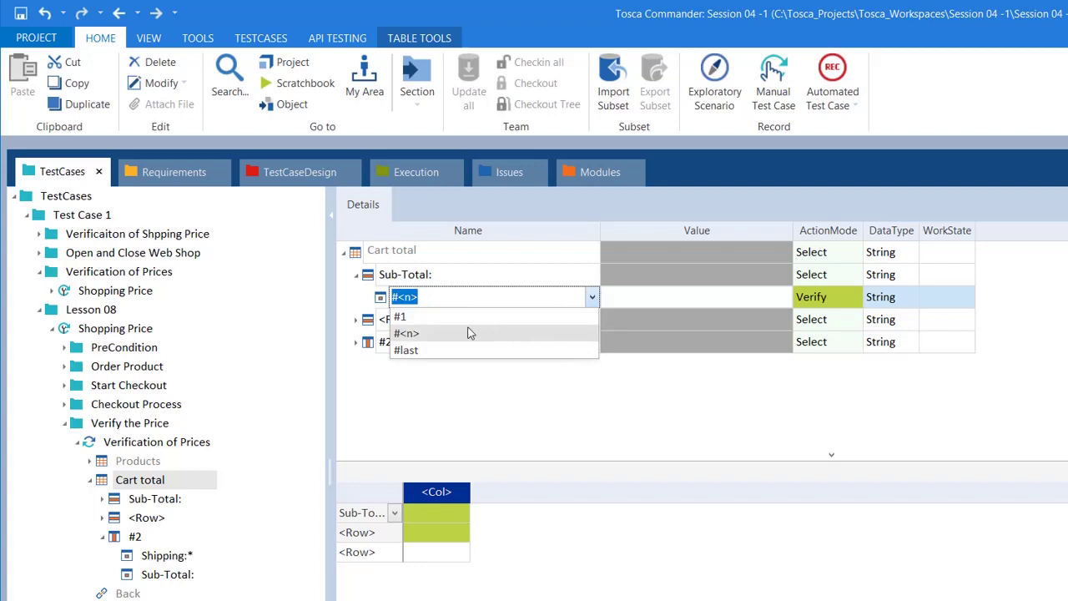
click(407, 350)
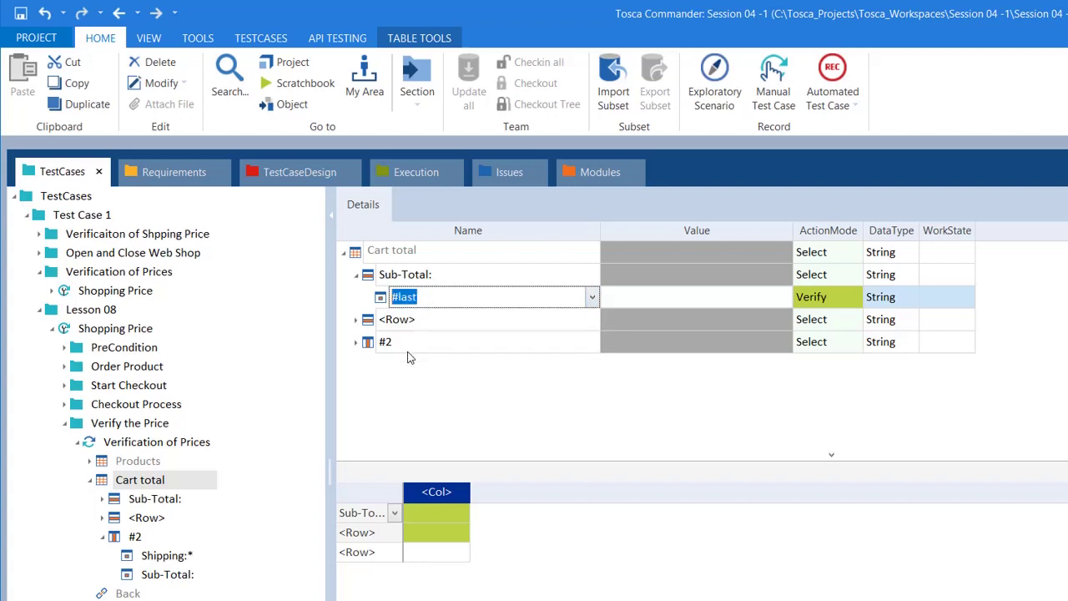
click(591, 298)
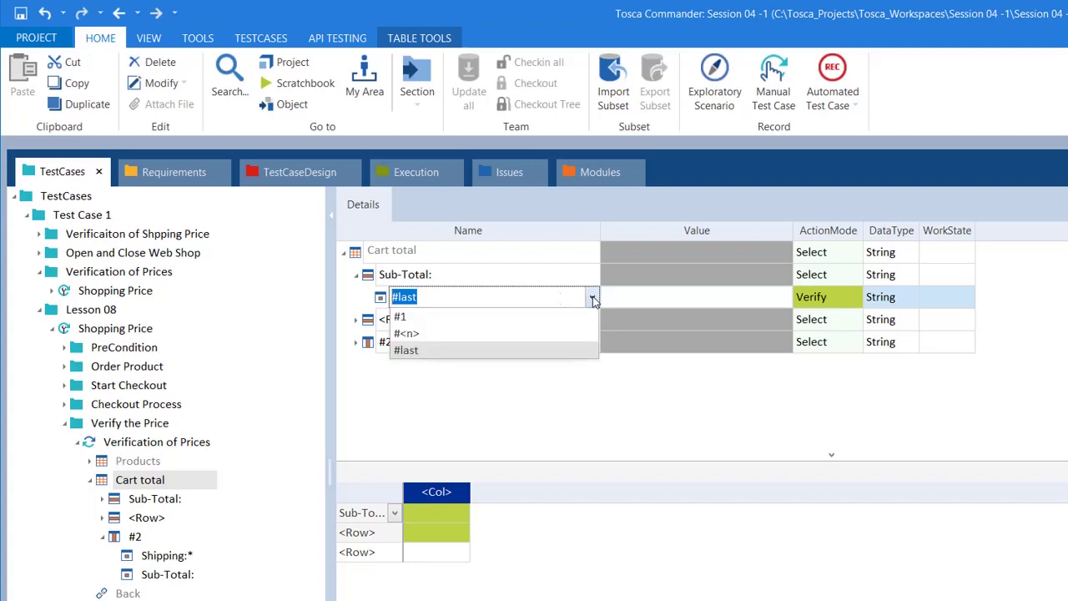
click(454, 317)
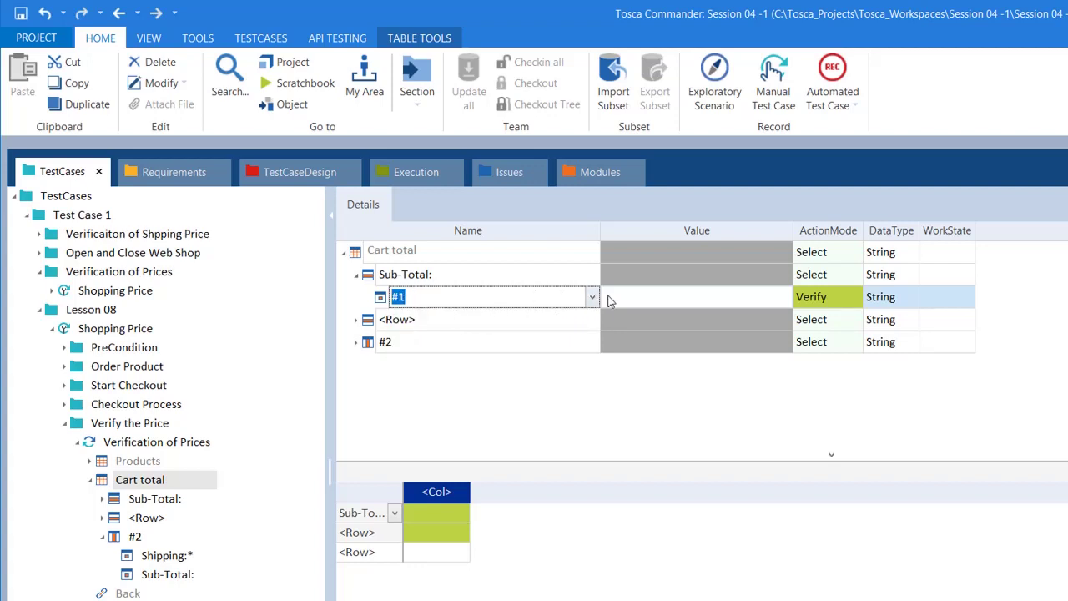
Set the value of the Sub-Total: row's #1 cell to 25.00.
click(638, 305)
click(663, 298)
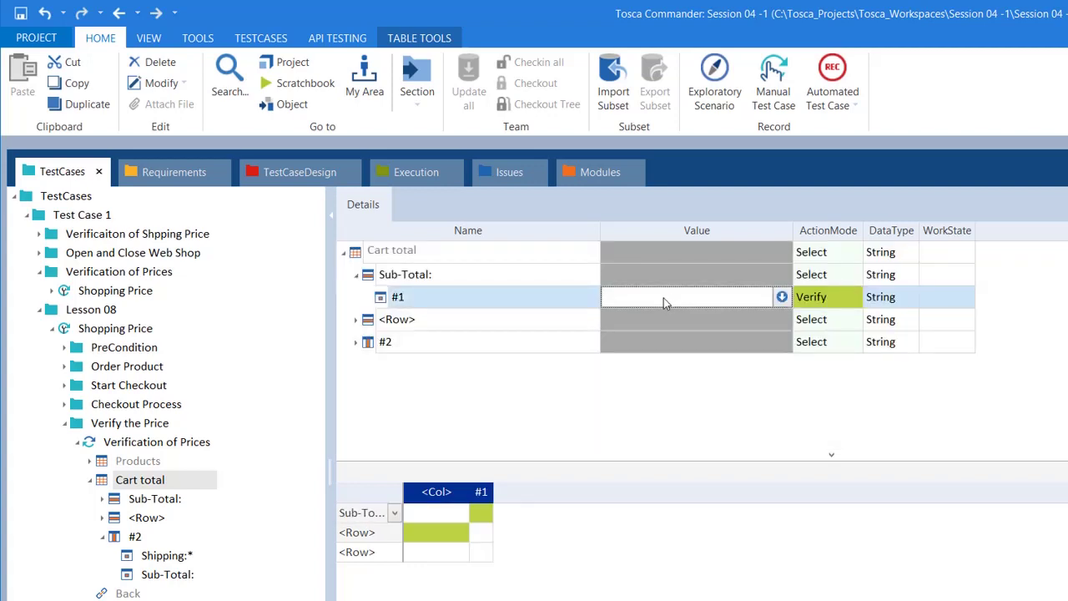
text(25.00)
click(839, 292)
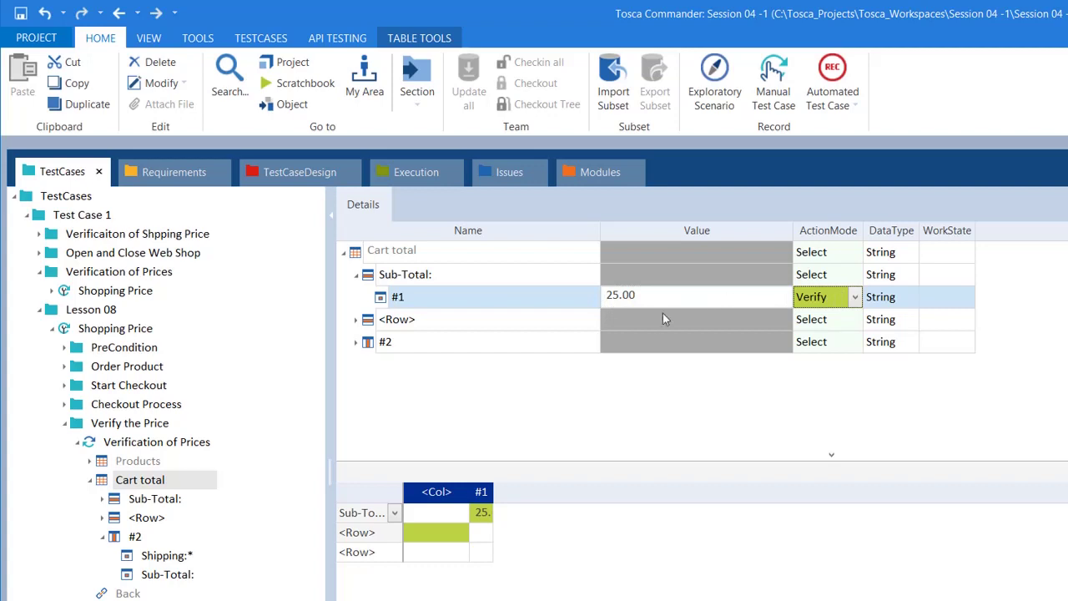
click(616, 305)
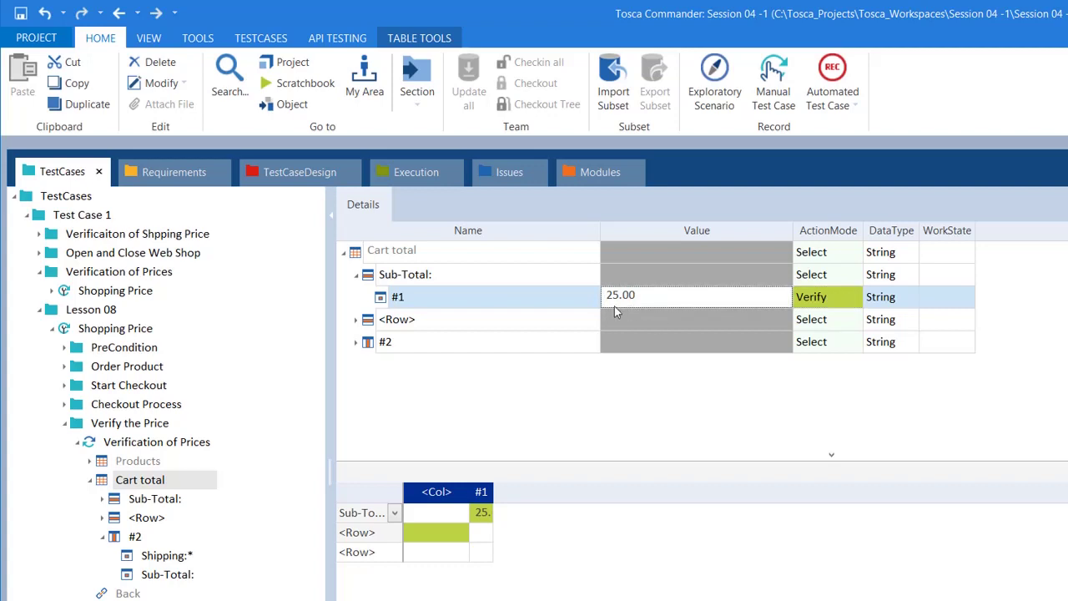
Change the Sub-Total: cell's name to $1 and widen its column in the table preview.
click(496, 302)
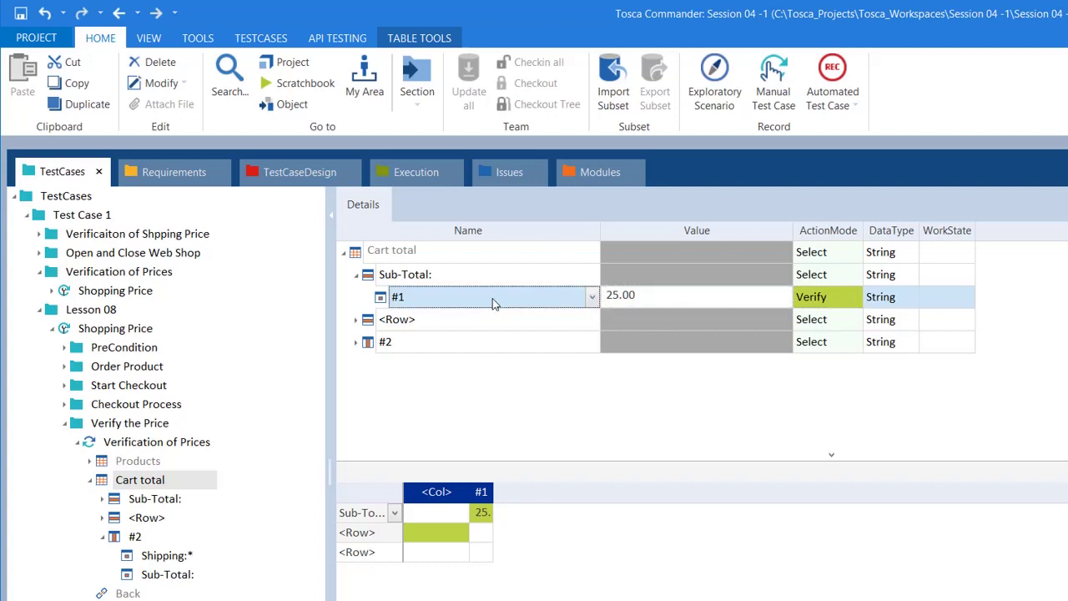
click(593, 298)
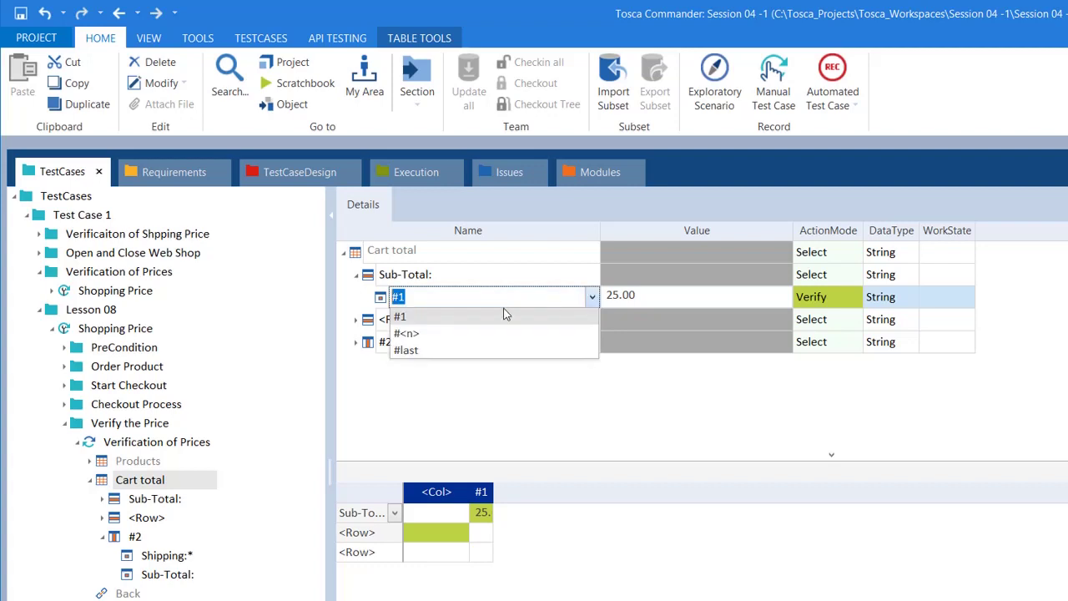
click(462, 289)
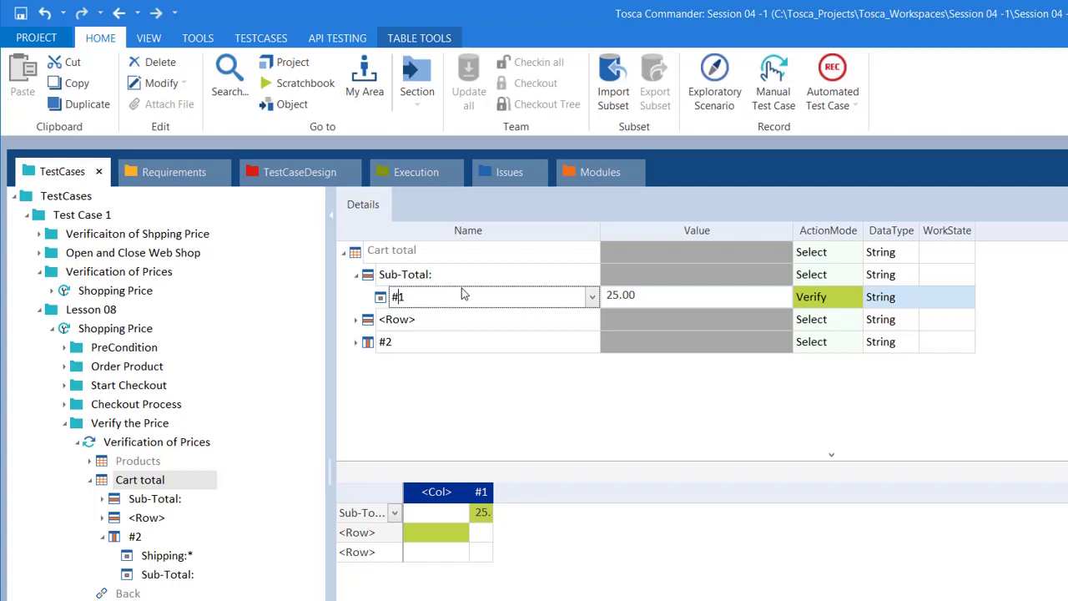
key(BackSpace)
text($)
key(Return)
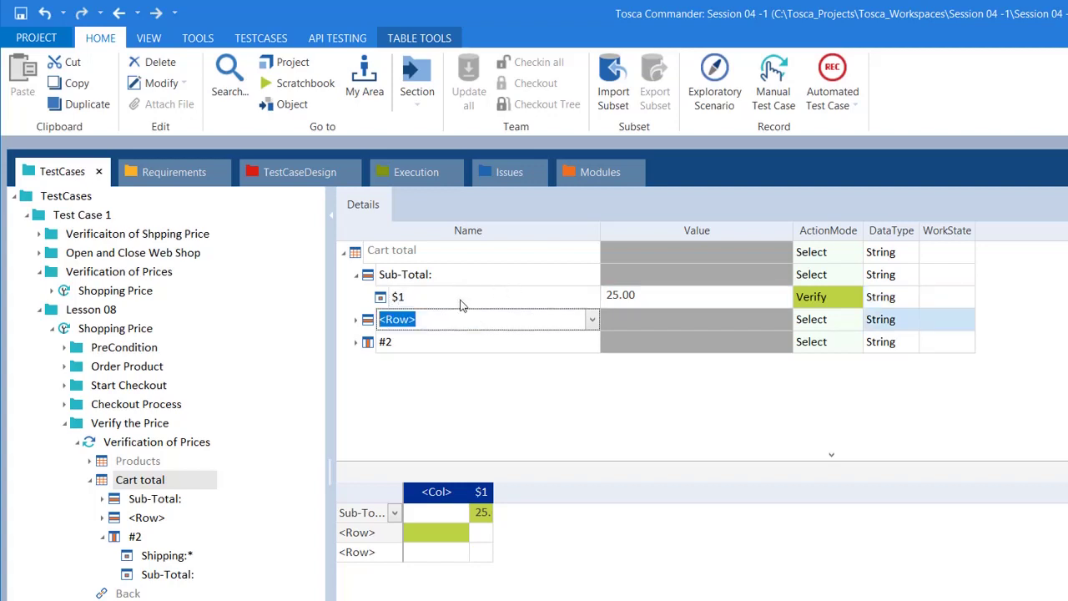
click(461, 300)
click(493, 489)
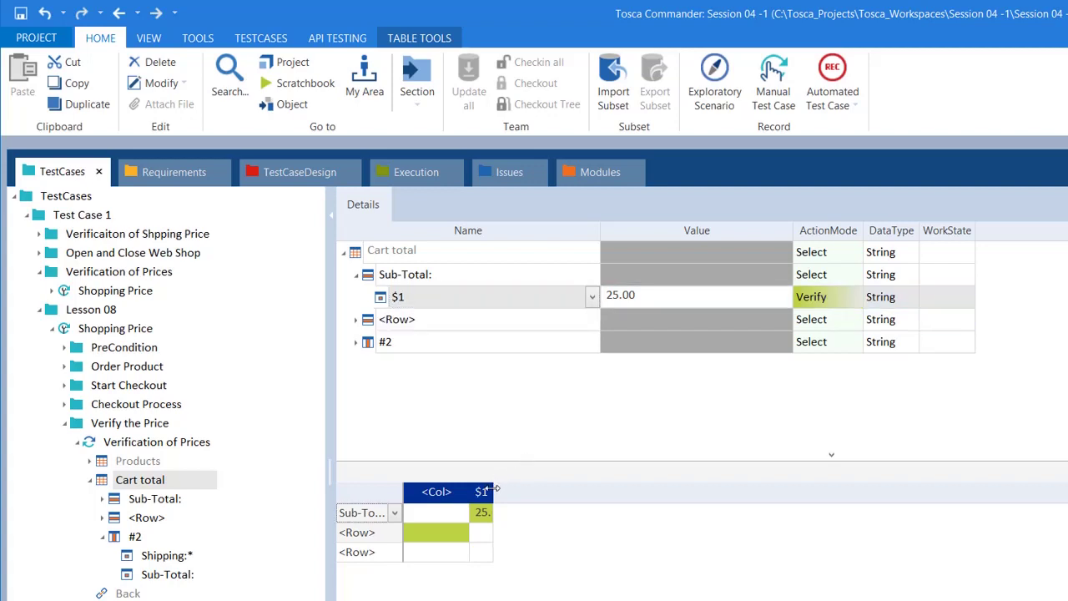
drag(493, 490, 573, 490)
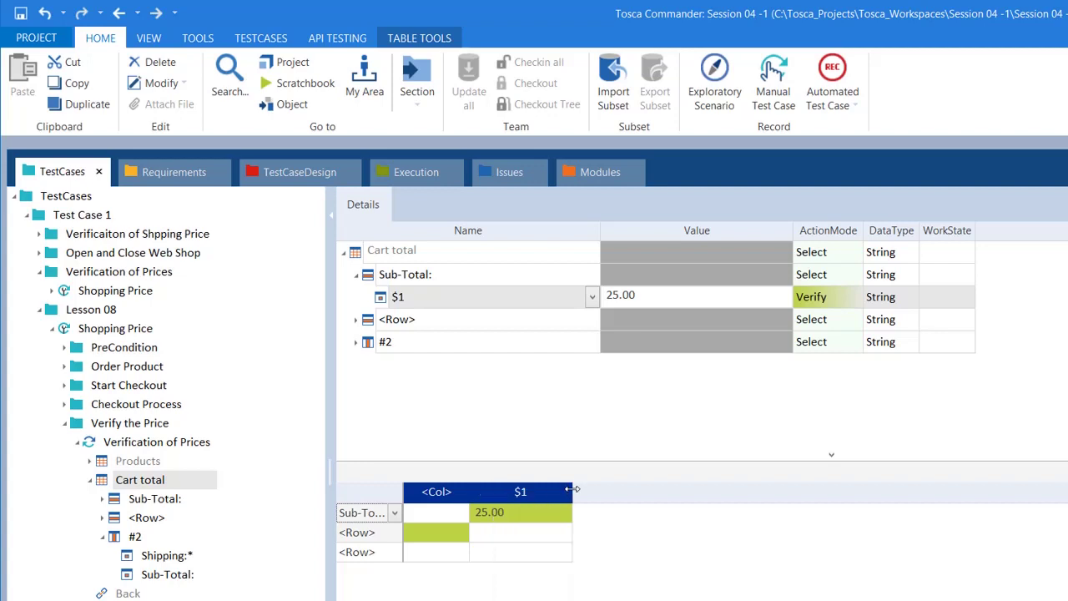
Change the name of the cell under Sub-Total: from the $ notation back to #1.
click(503, 300)
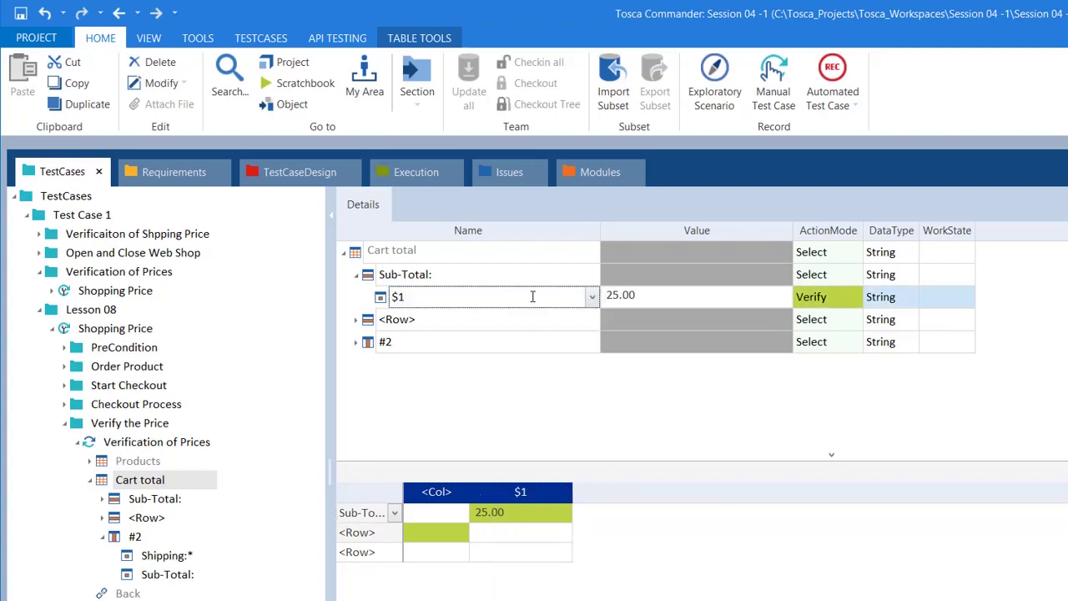
key(BackSpace)
key(BackSpace)
click(532, 296)
key(Return)
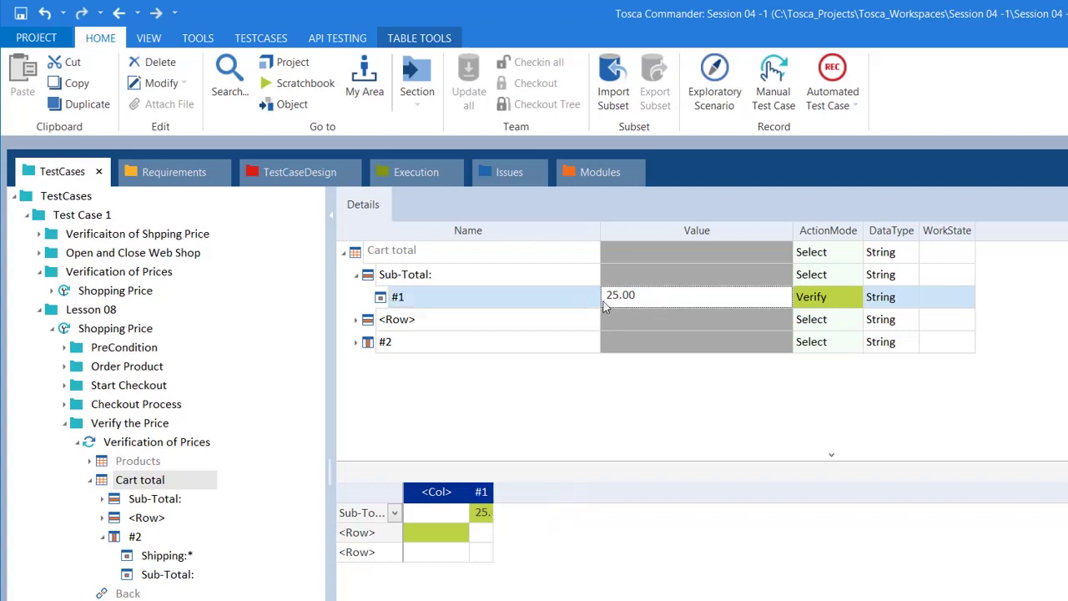
Rename the cell under the Sub-Total: row as $1.
click(521, 301)
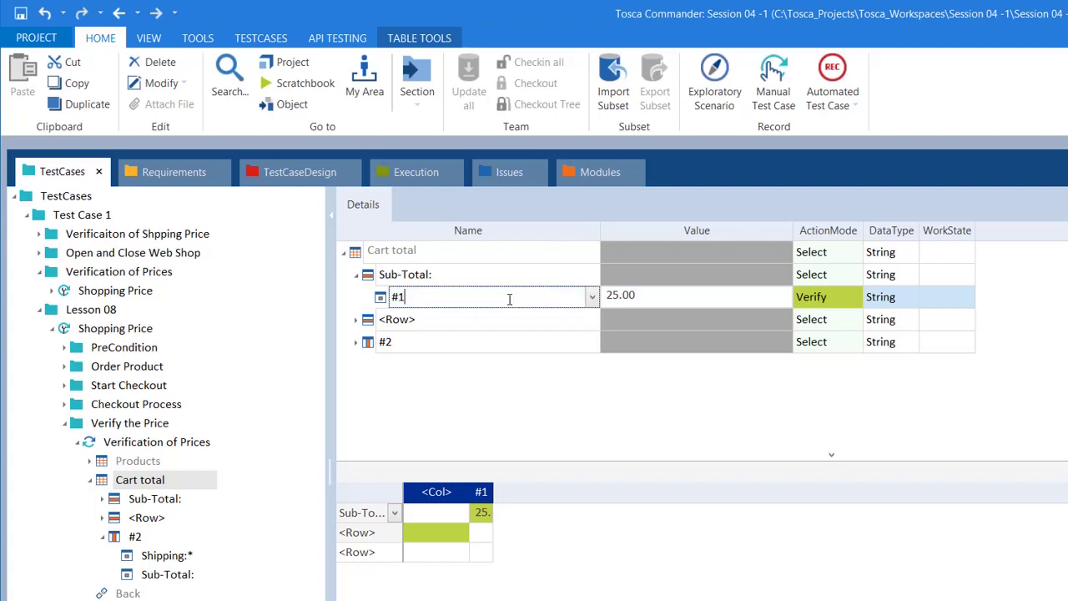
double_click(509, 298)
text(%)
key(BackSpace)
key(Return)
click(473, 298)
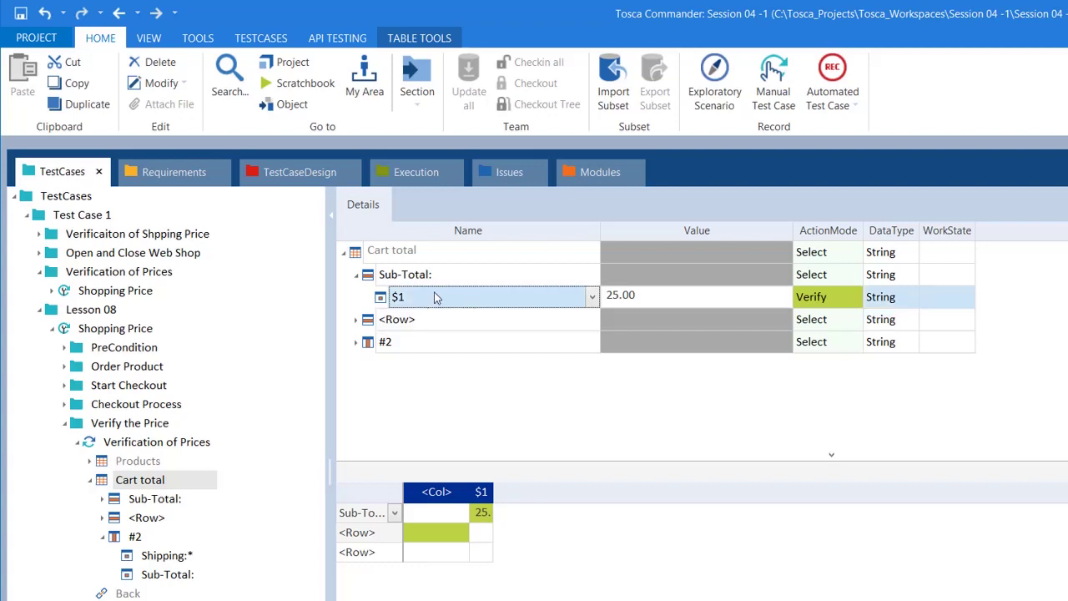
Set the Sub-Total: cell's name to $2 and widen its column in the table preview.
click(497, 304)
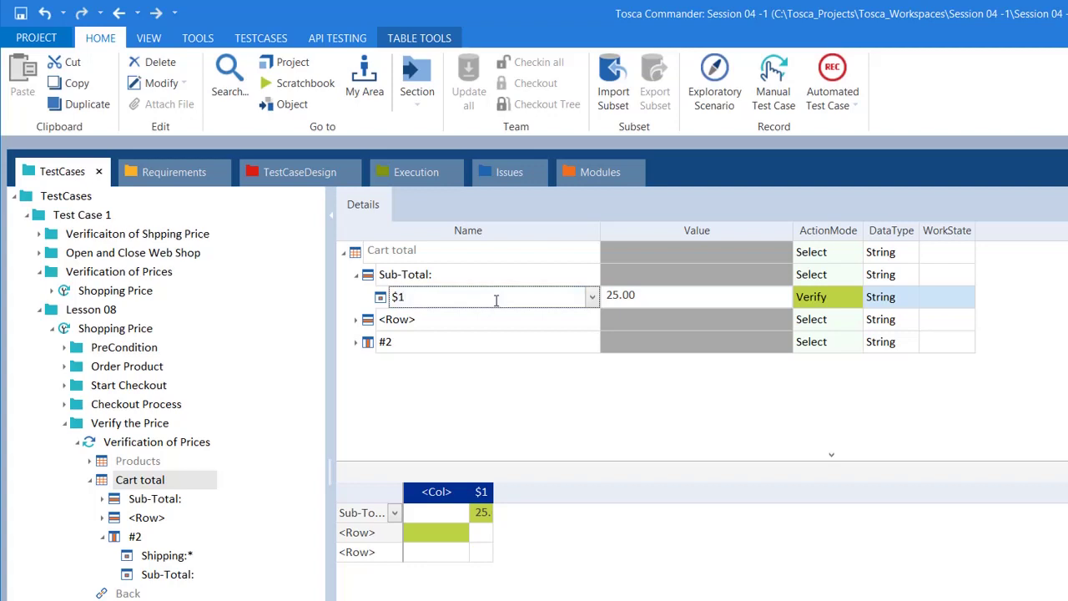
key(Return)
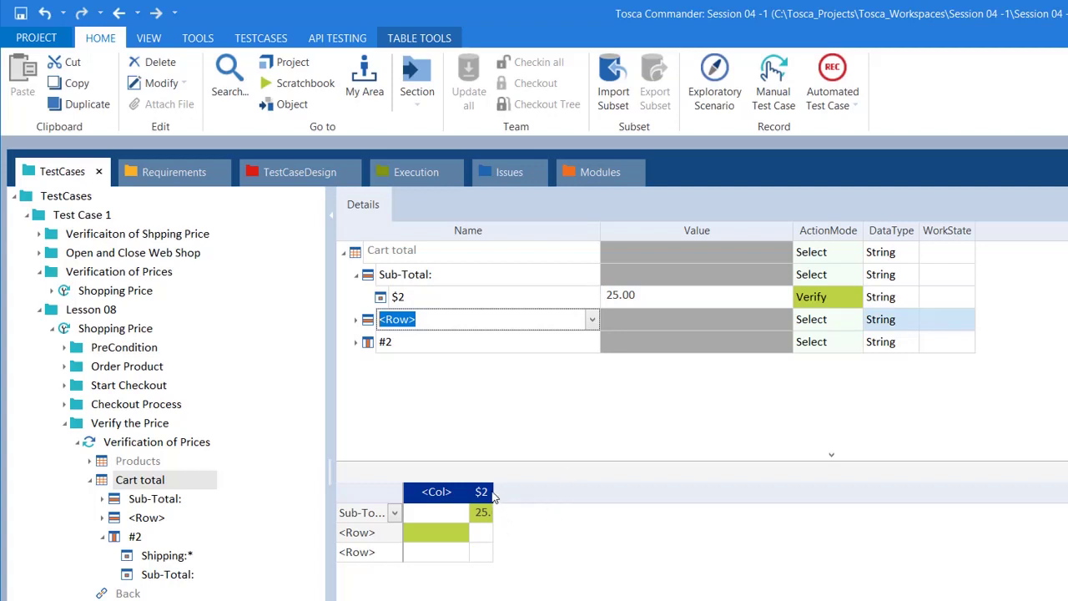
drag(494, 491, 539, 438)
Replace the Sub-Total: cell's name with #2.
click(432, 299)
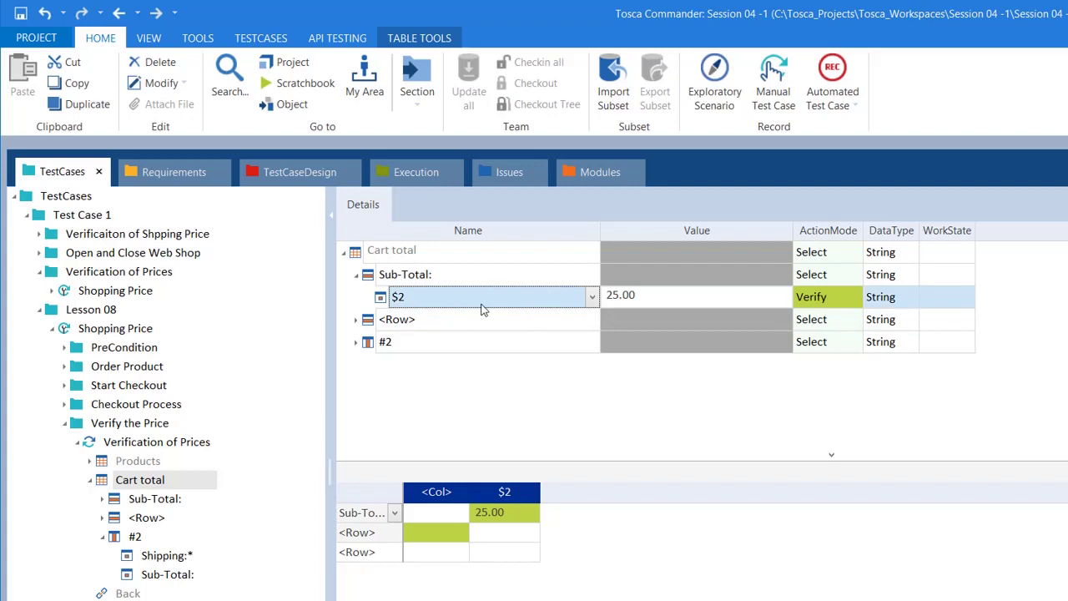
click(475, 306)
key(BackSpace)
key(BackSpace)
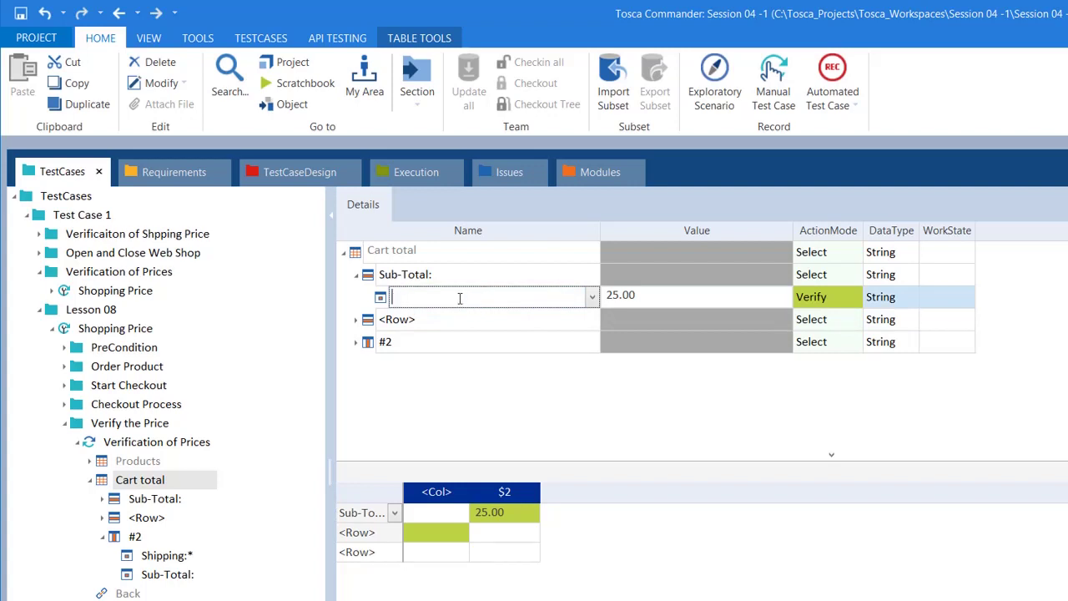
text(#2)
key(Return)
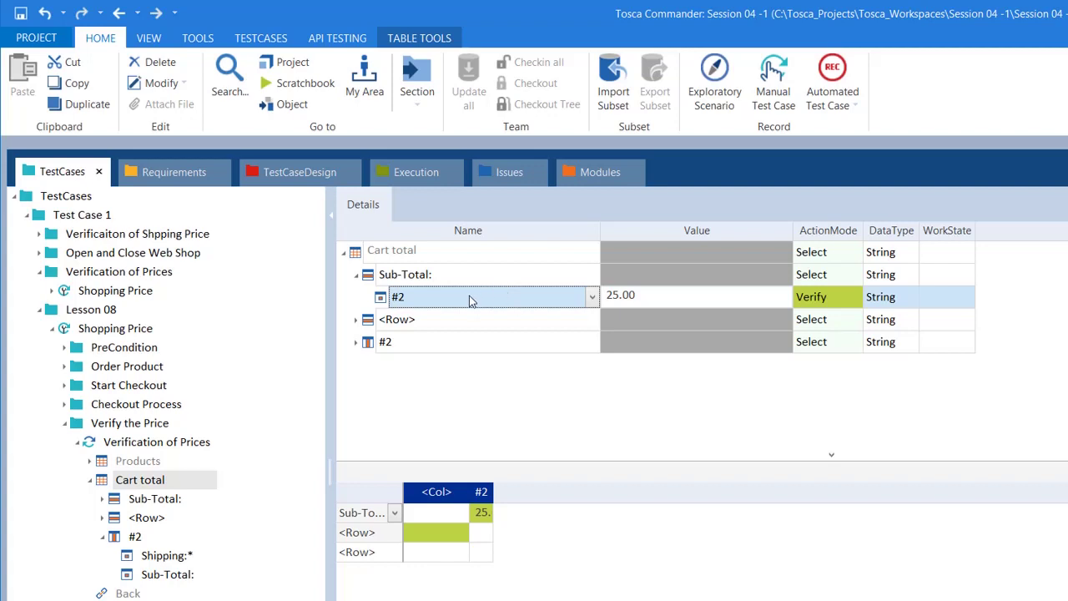
Set the name of the cell under Sub-Total: to #1.
click(469, 297)
key(BackSpace)
key(ctrl+a)
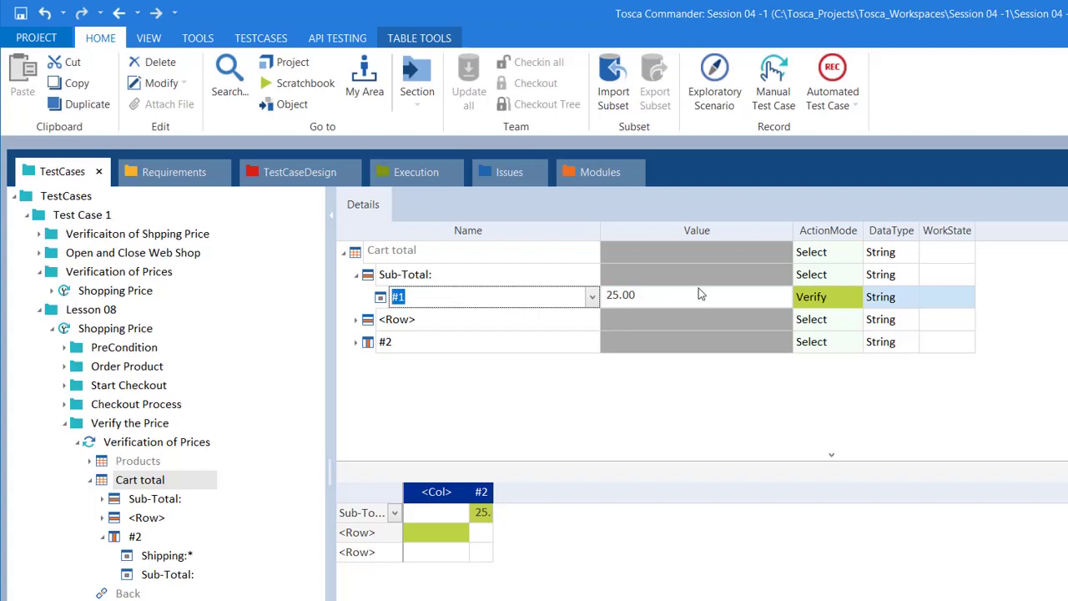
click(672, 308)
click(501, 298)
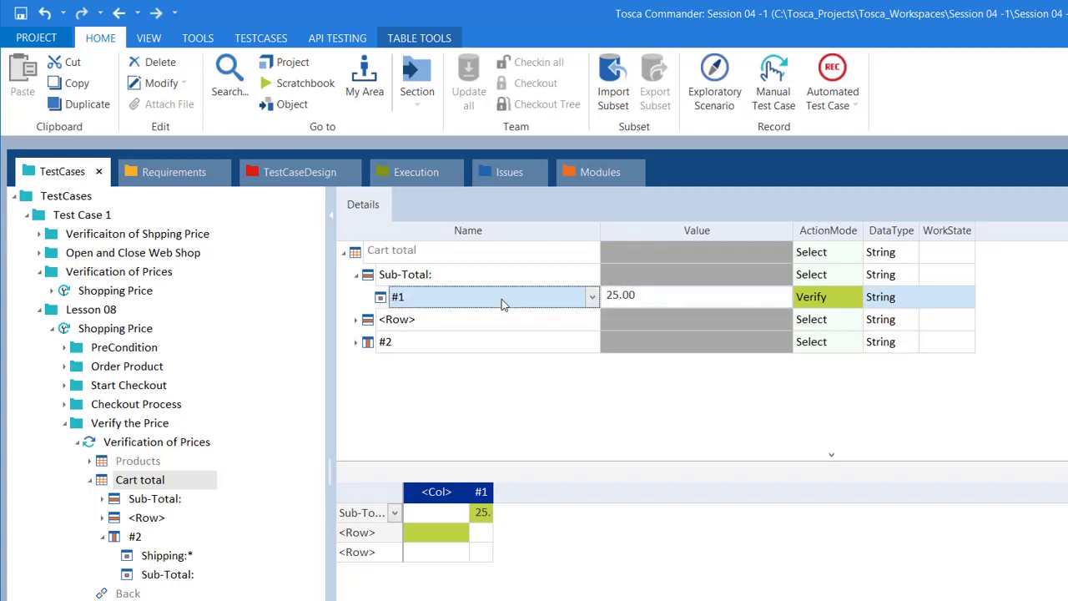
Create another XTestStepValue after the #1 cell in the Sub-Total: row.
click(432, 282)
click(409, 298)
right_click(396, 300)
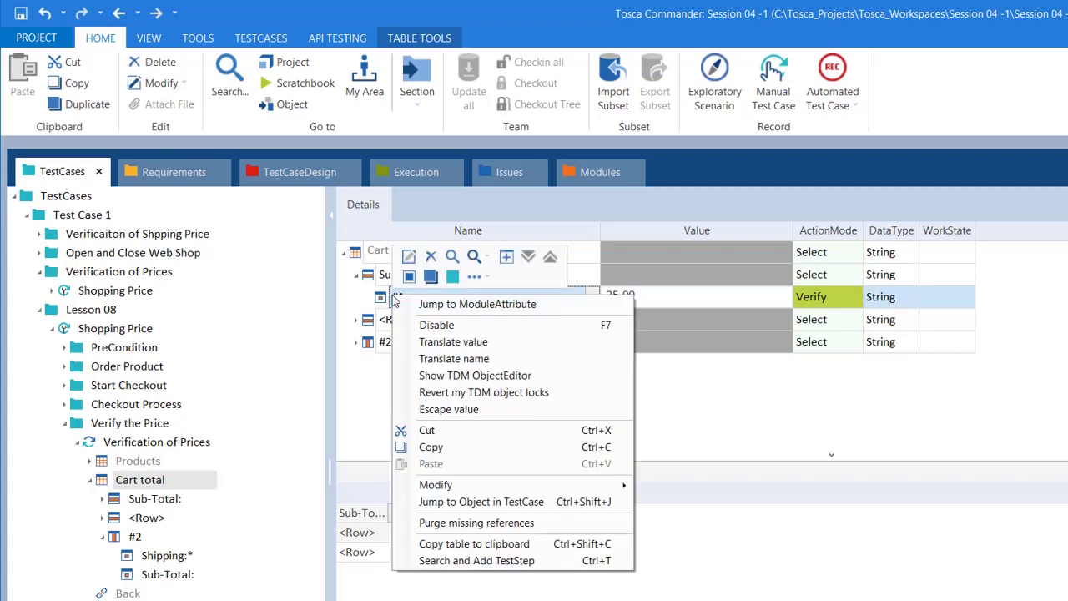
click(488, 278)
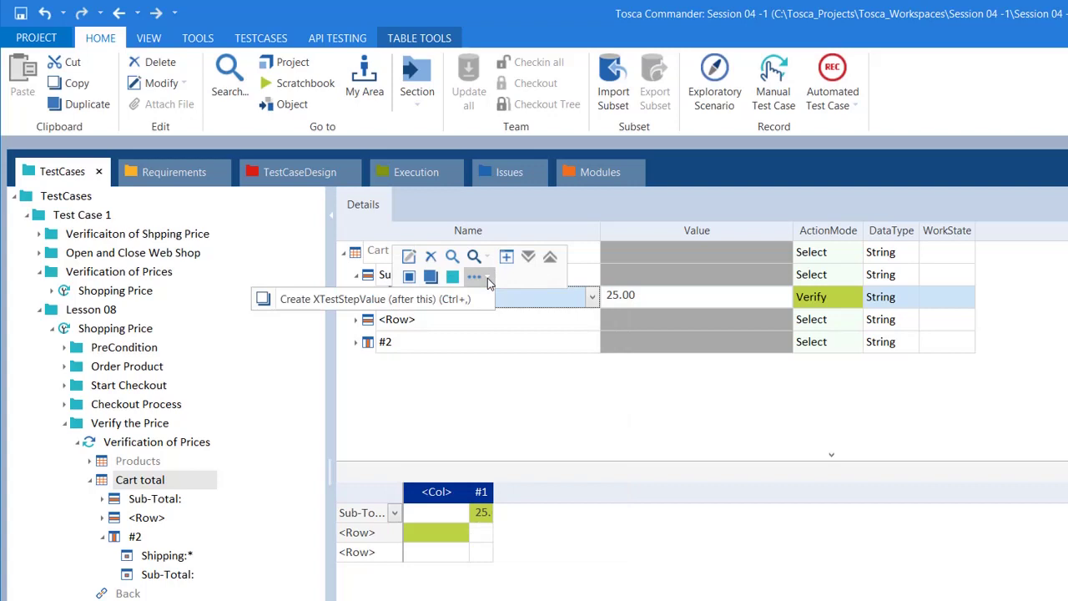
click(436, 298)
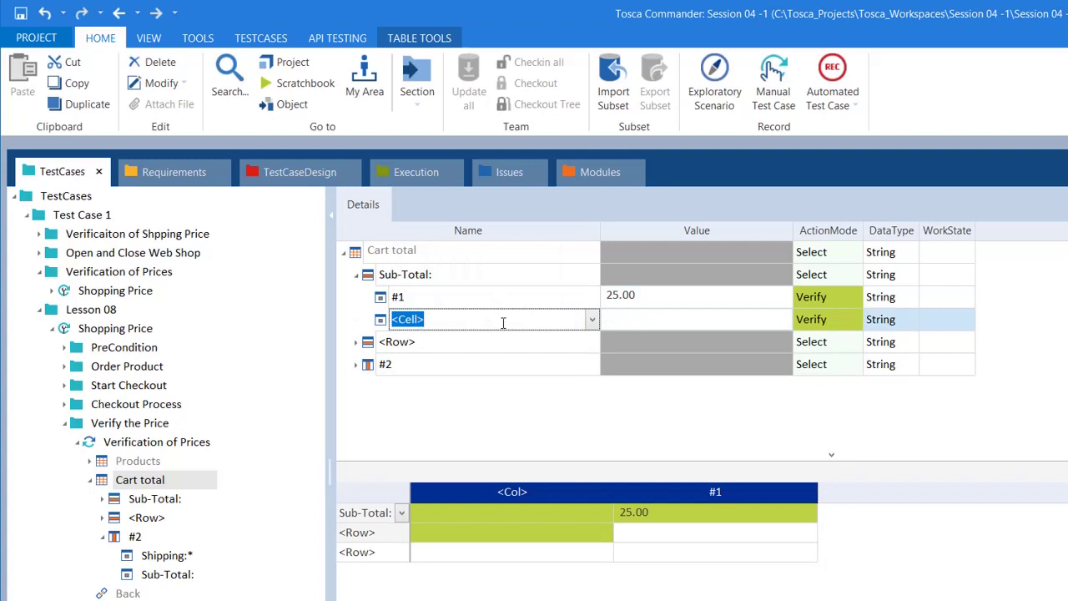
click(380, 319)
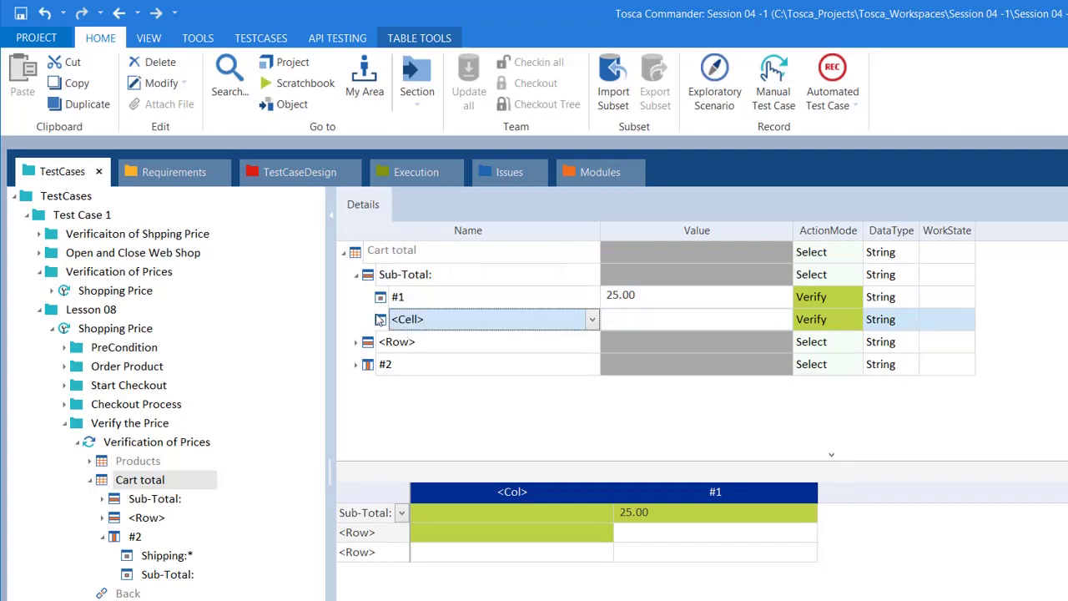
Delete the empty <Cell> in the Sub-Total: row and create a new XTestStepValue after the #1 cell.
right_click(387, 322)
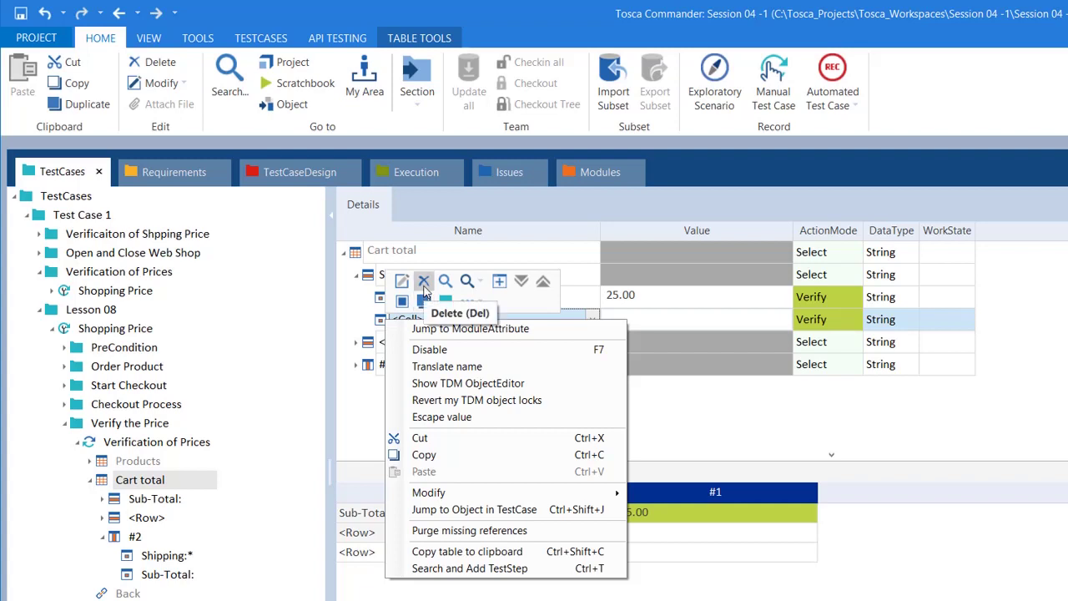
click(423, 282)
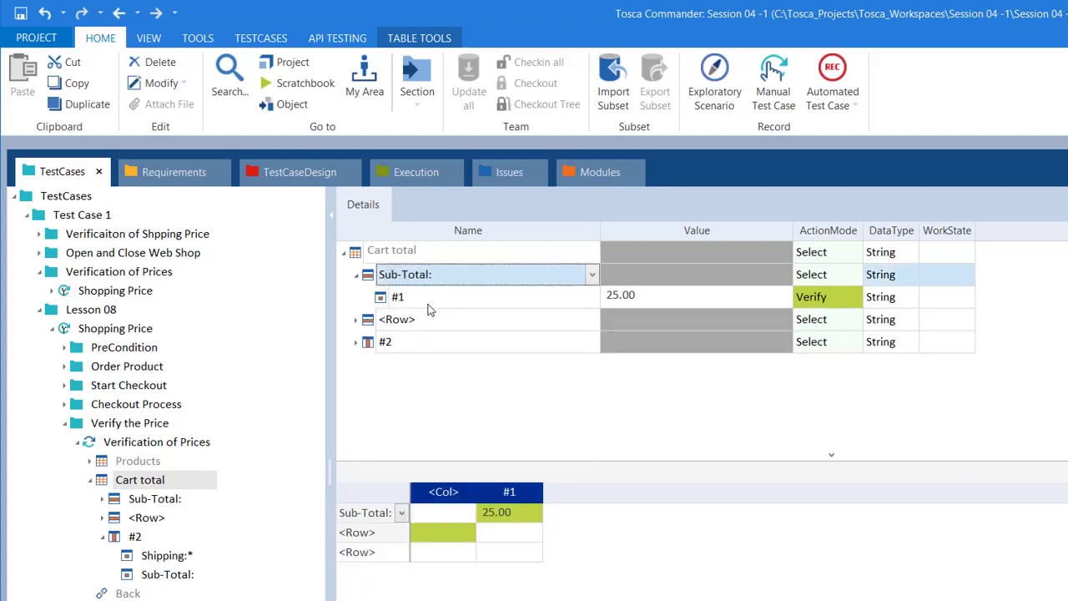
click(406, 302)
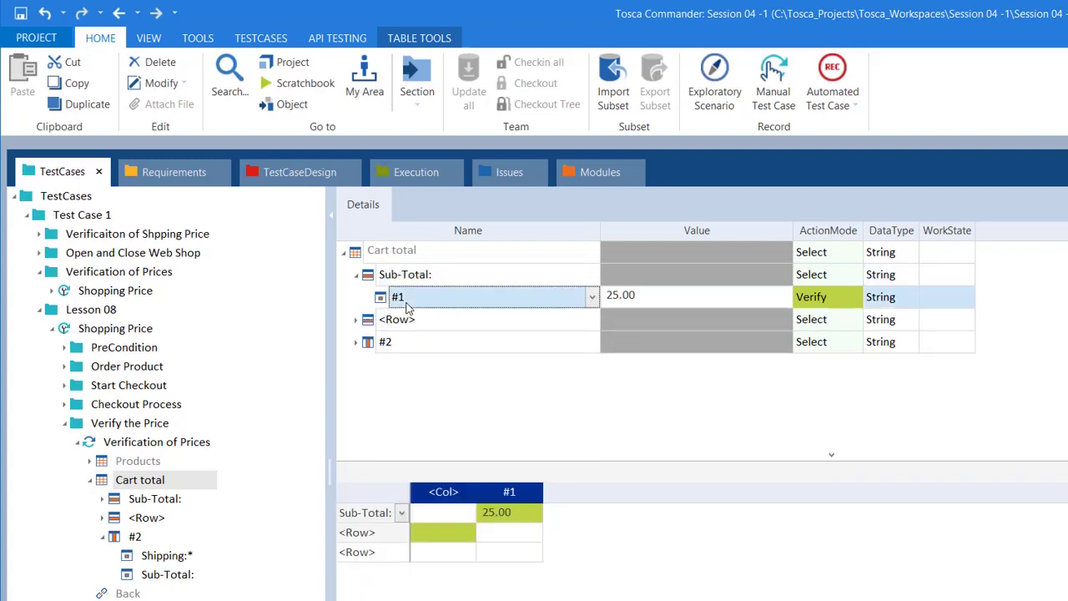
right_click(408, 301)
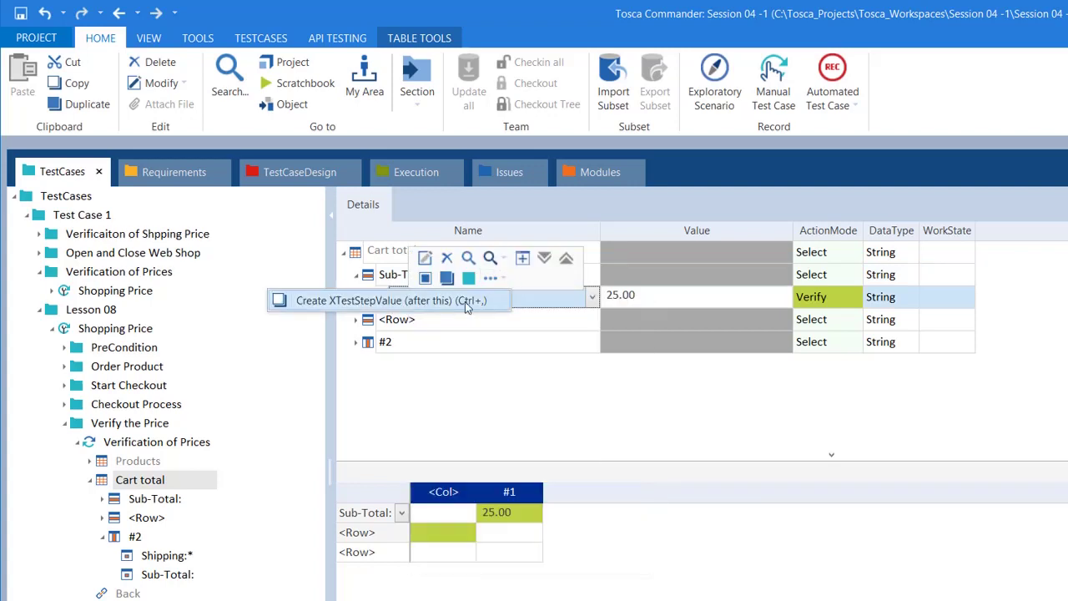
click(465, 301)
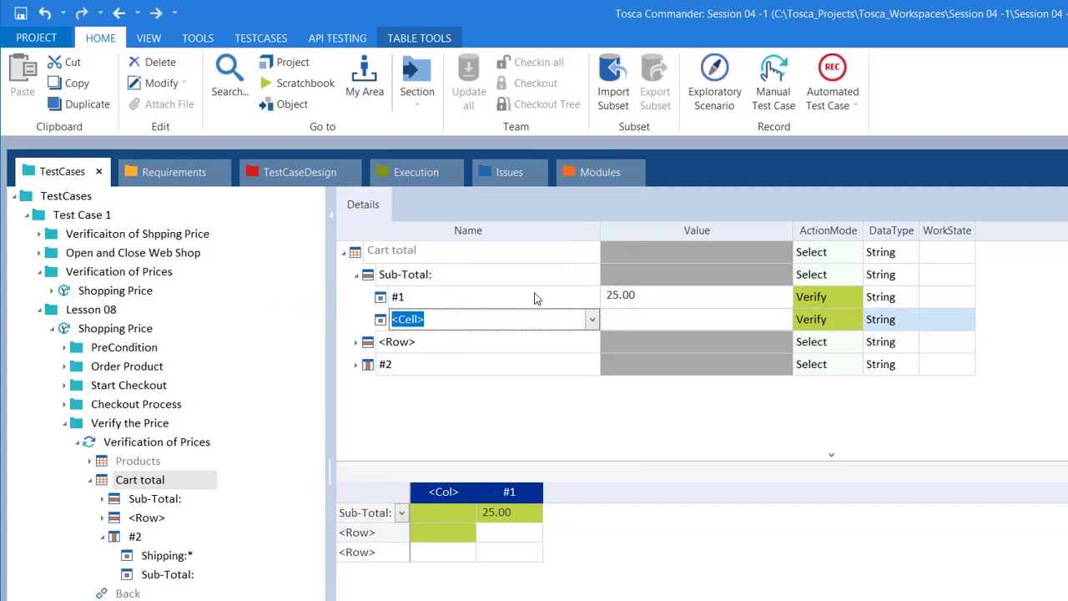
click(494, 304)
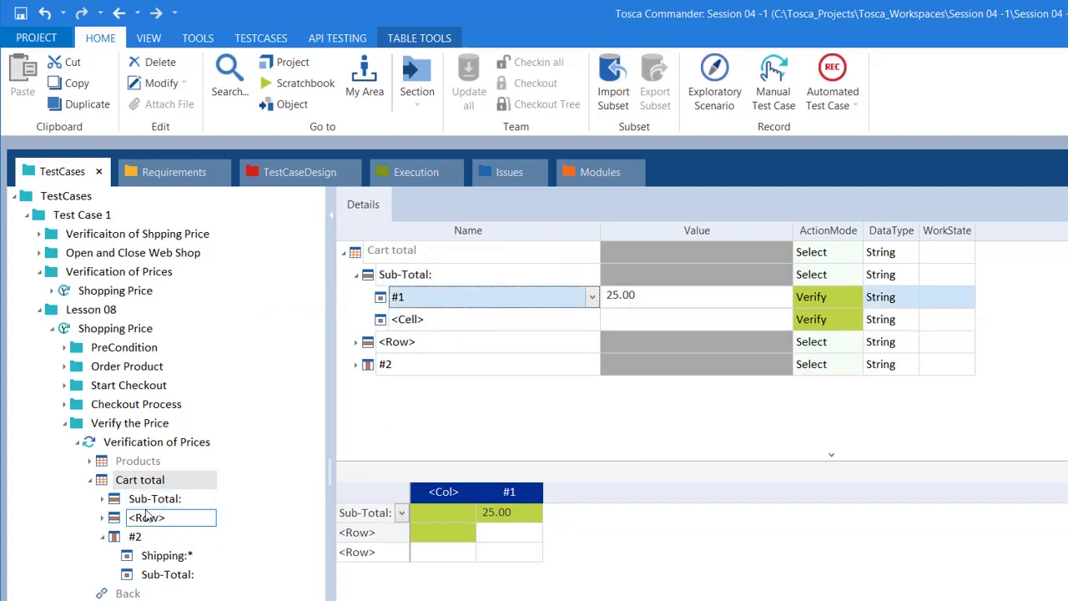
Examine how the Cart total table, its Sub-Total: row, <Row> and #2 column are structured, expanding Sub-Total: to inspect its cells.
click(134, 539)
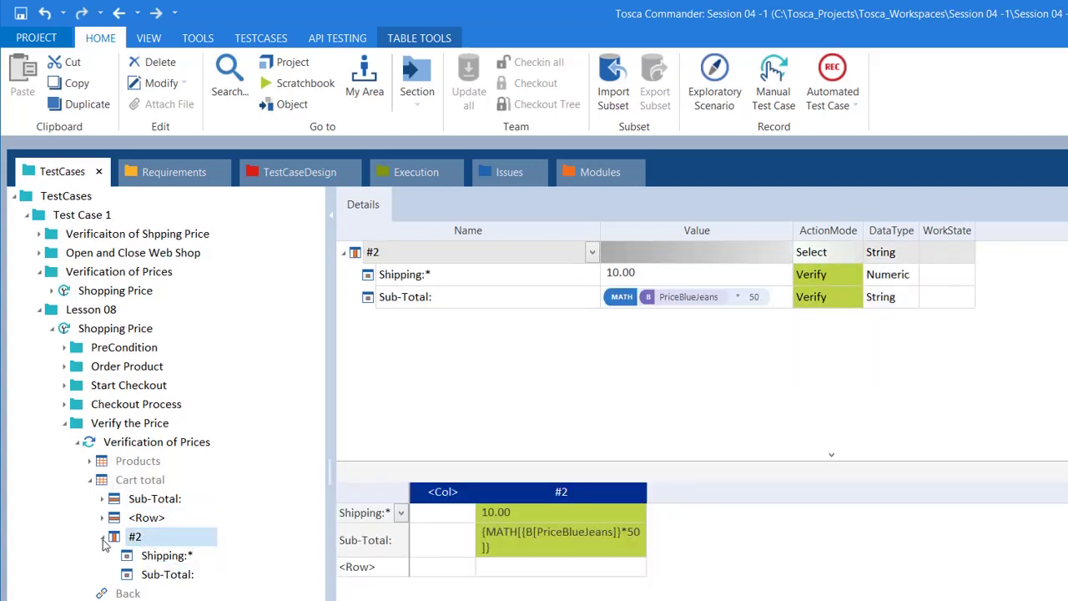
click(154, 499)
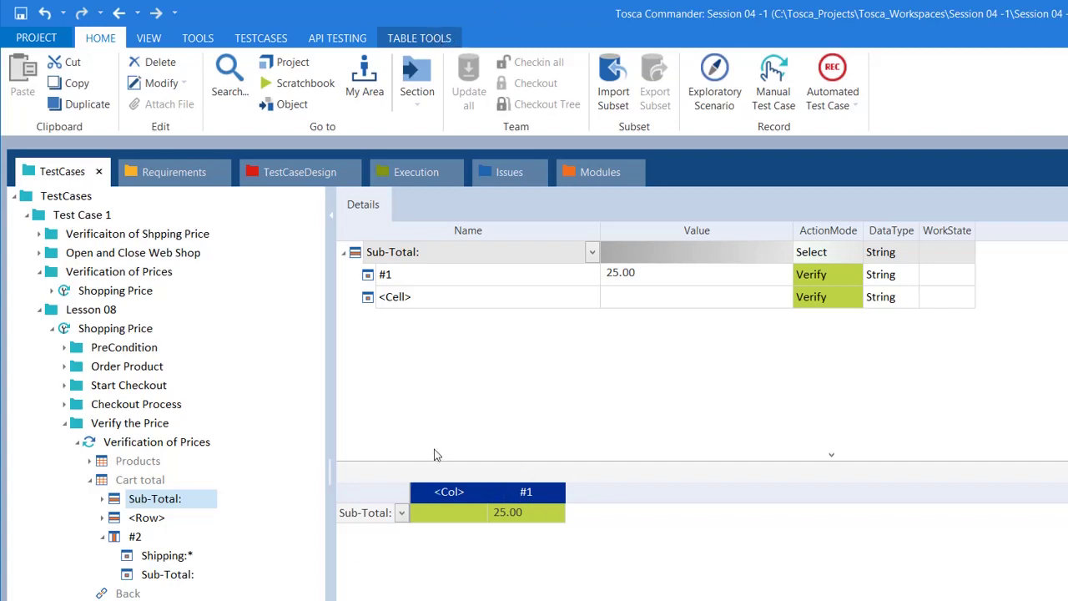
click(424, 38)
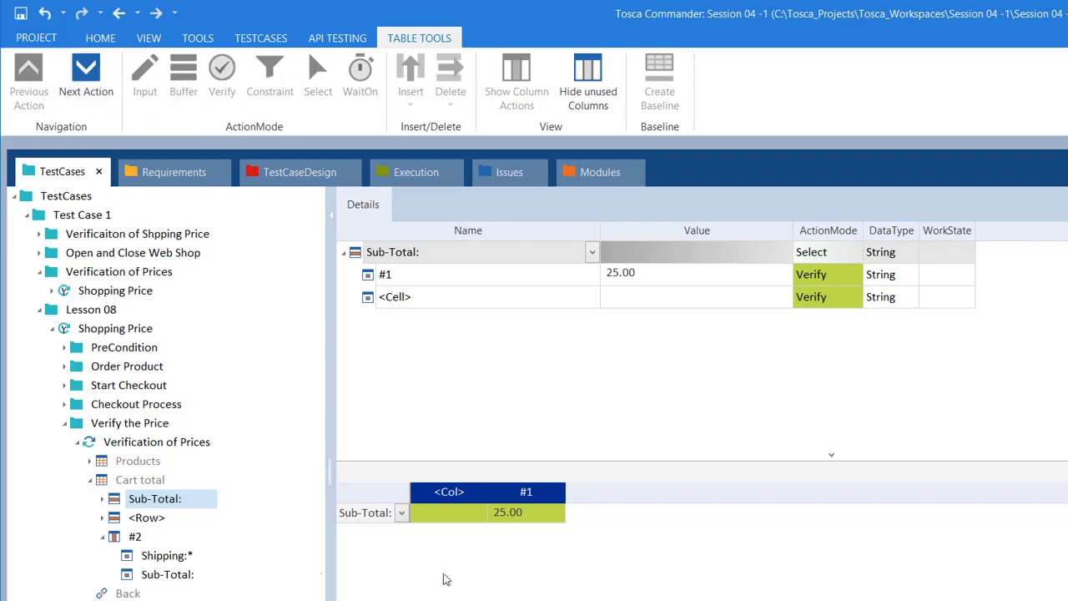
click(158, 496)
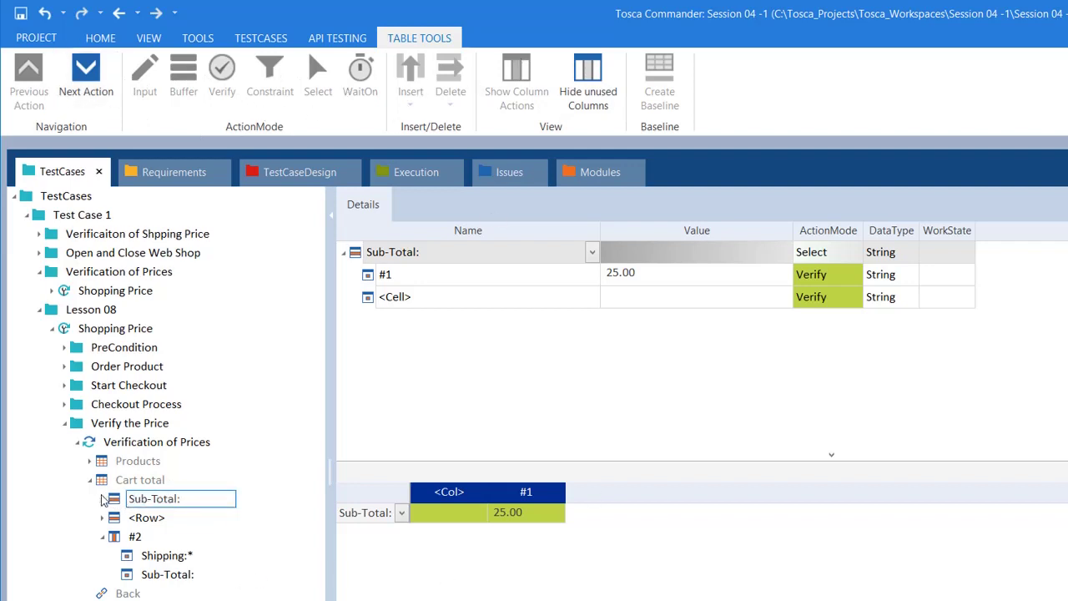
click(103, 499)
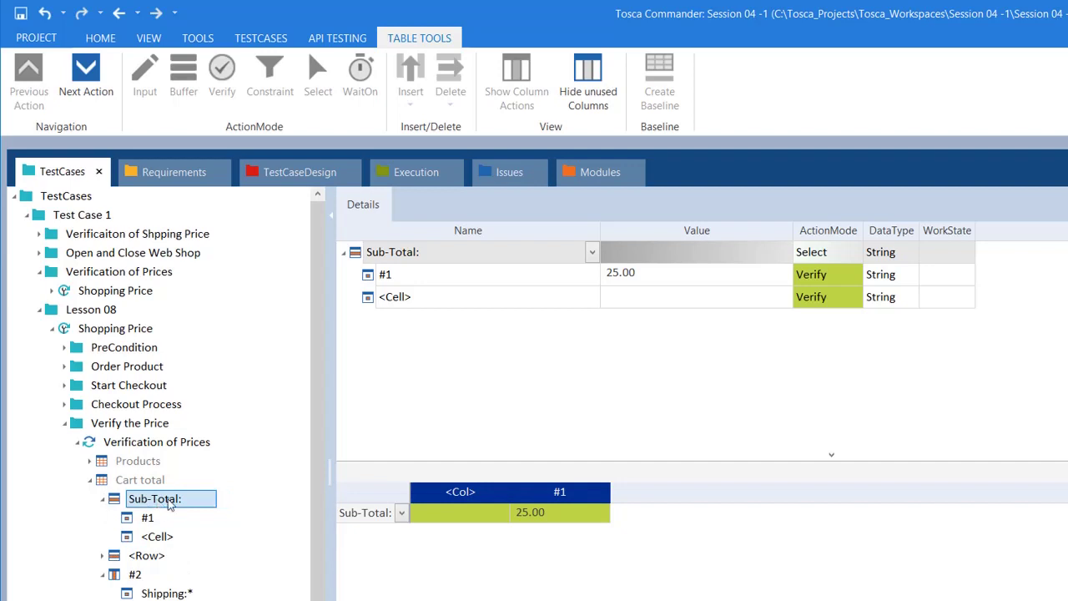
key(Return)
click(128, 519)
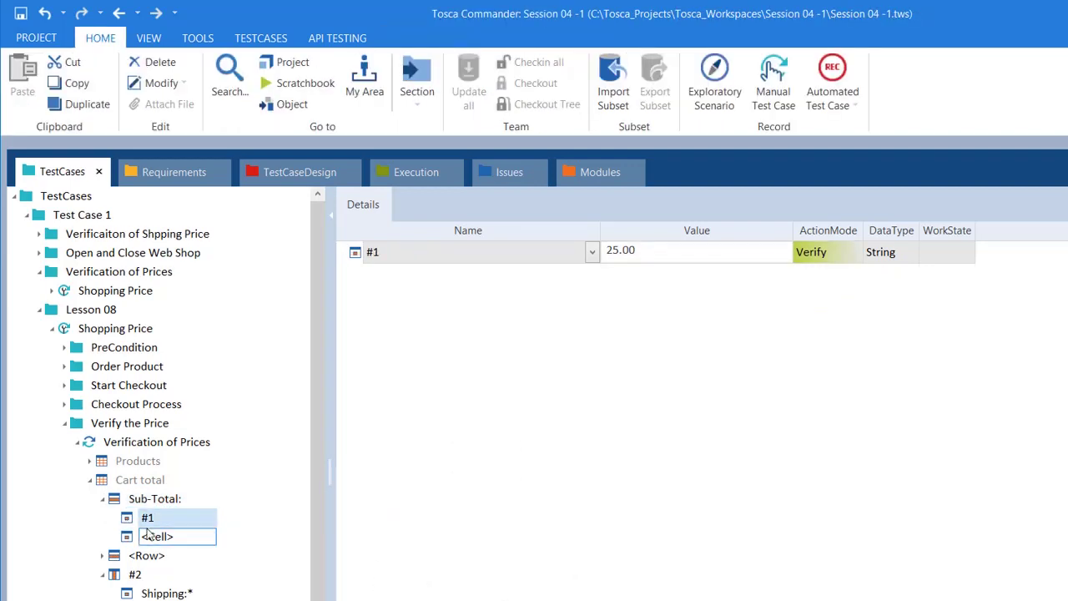
click(130, 539)
click(118, 558)
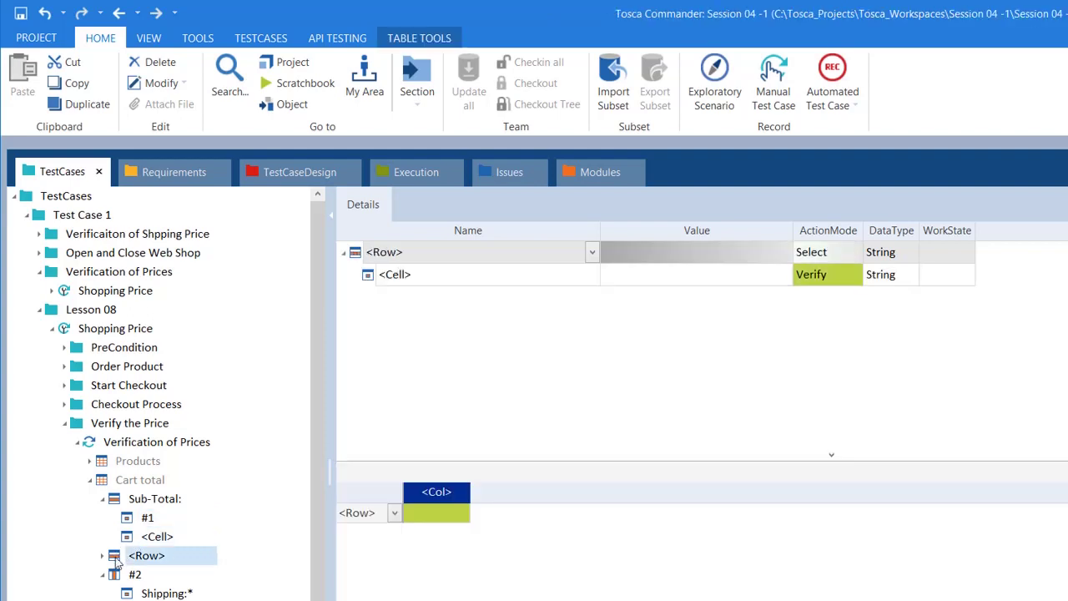
click(119, 499)
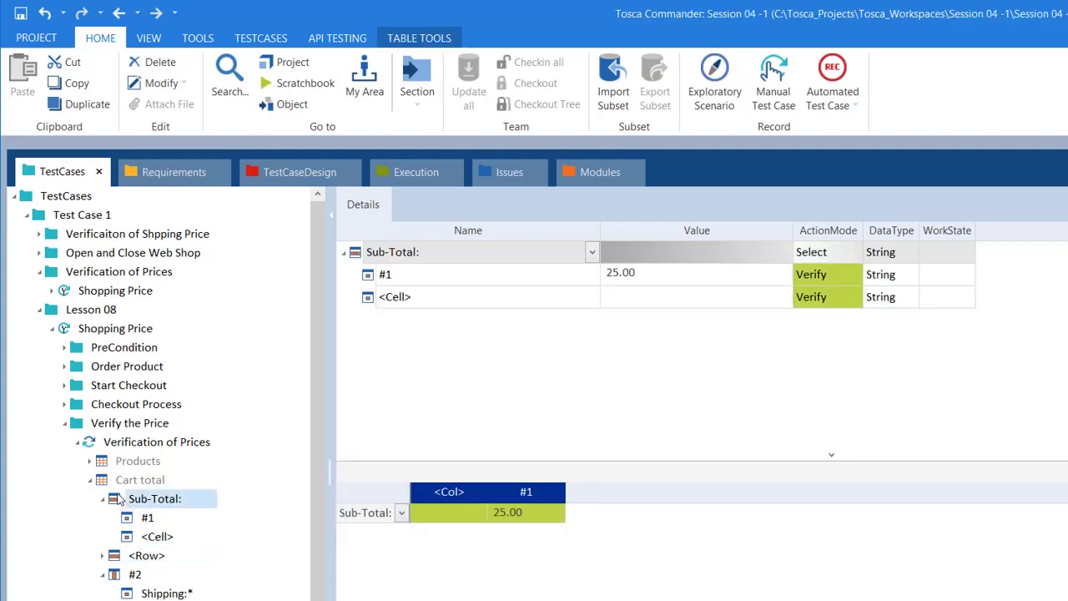
click(106, 484)
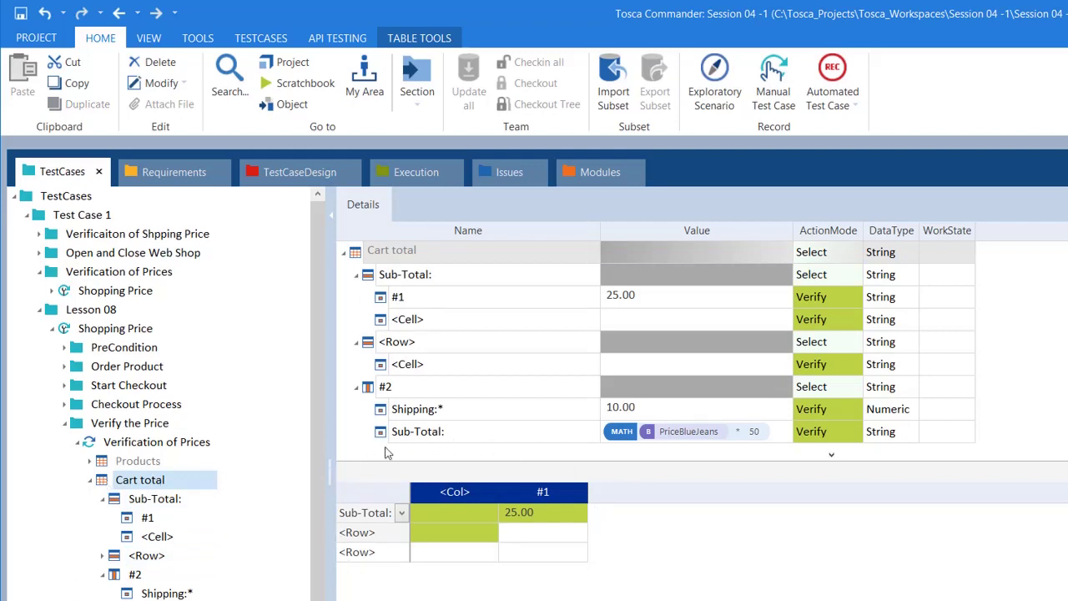
click(146, 499)
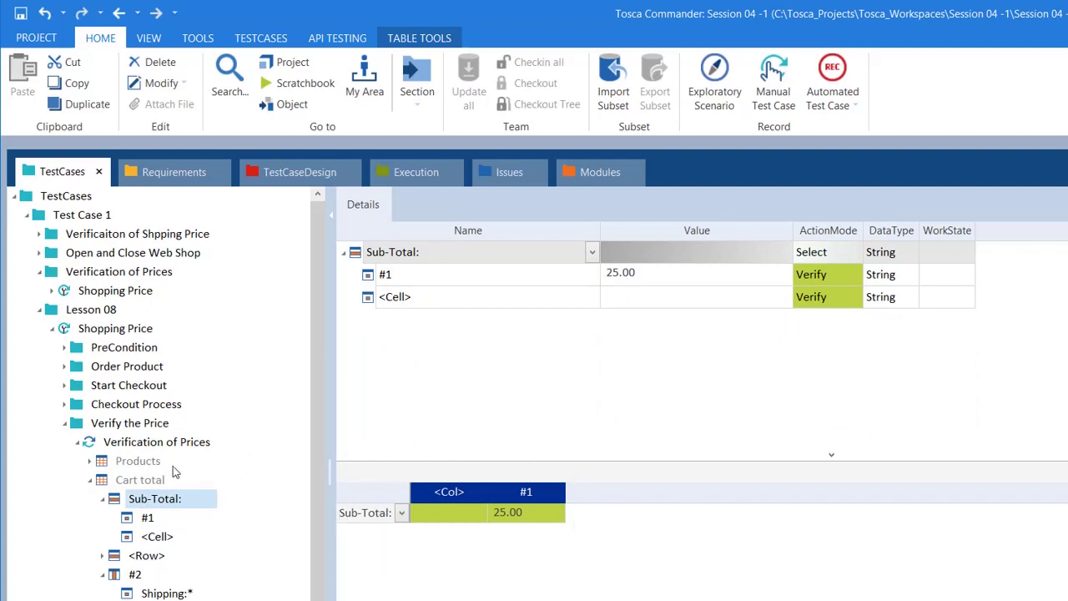
click(136, 484)
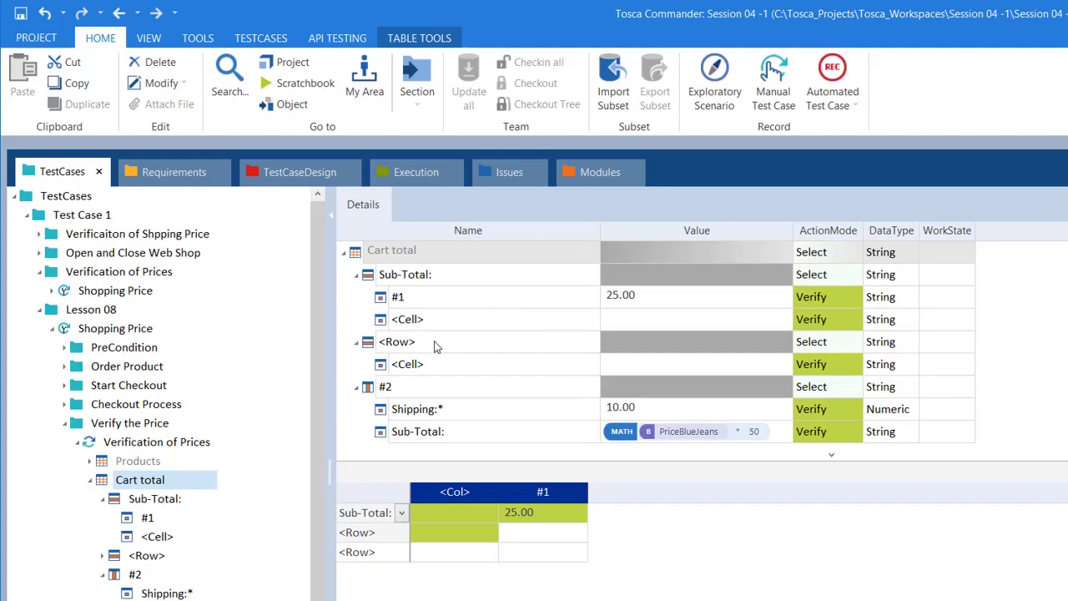
click(171, 501)
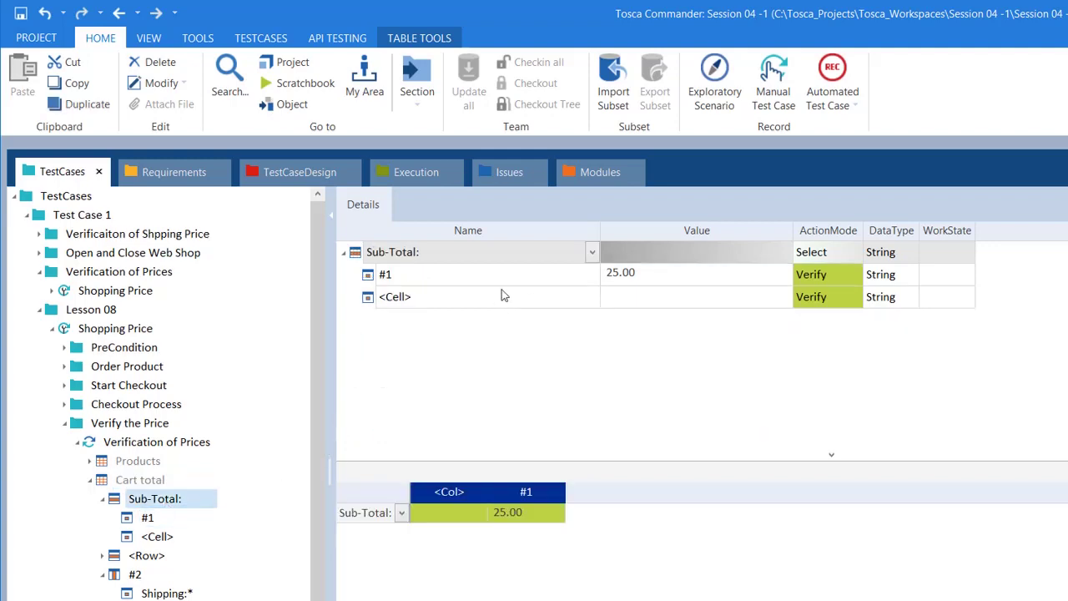
click(140, 480)
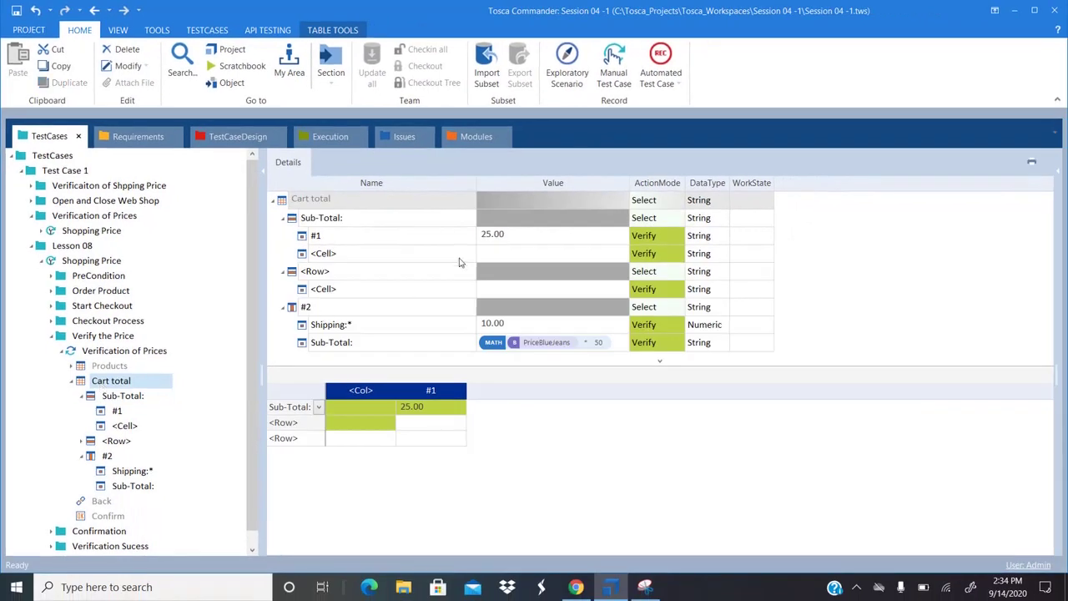
Set the ActionMode of the #1 cell in the Sub-Total: row to WaitOn.
click(449, 240)
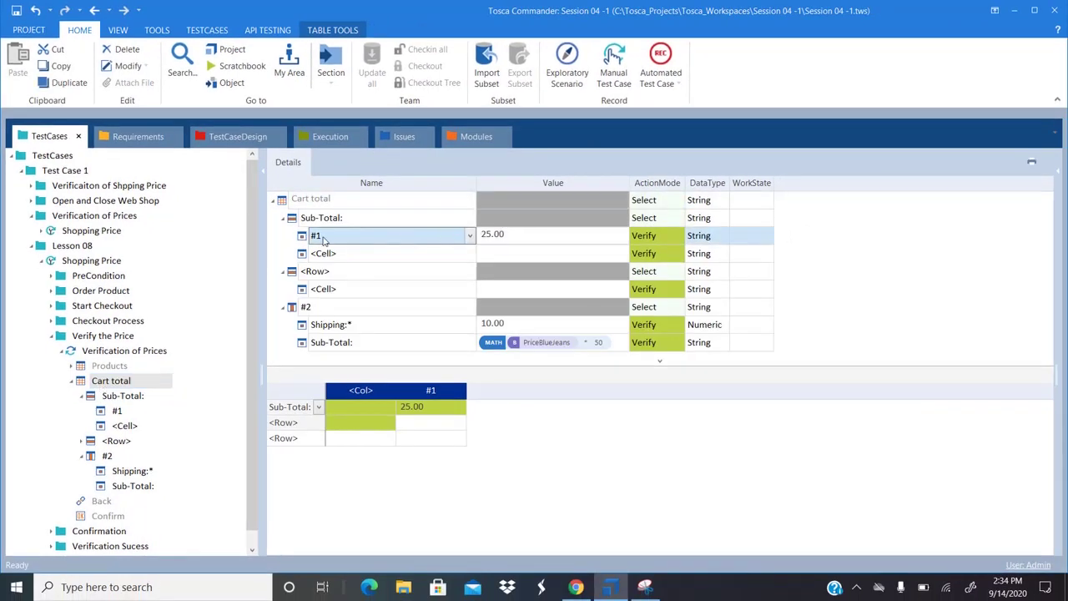
click(357, 221)
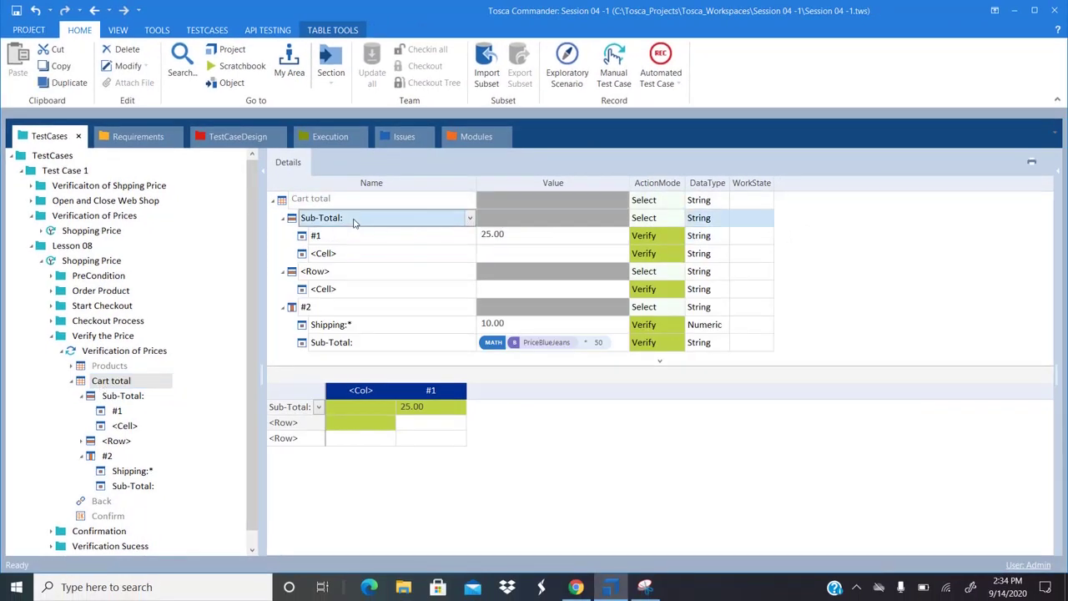
click(355, 237)
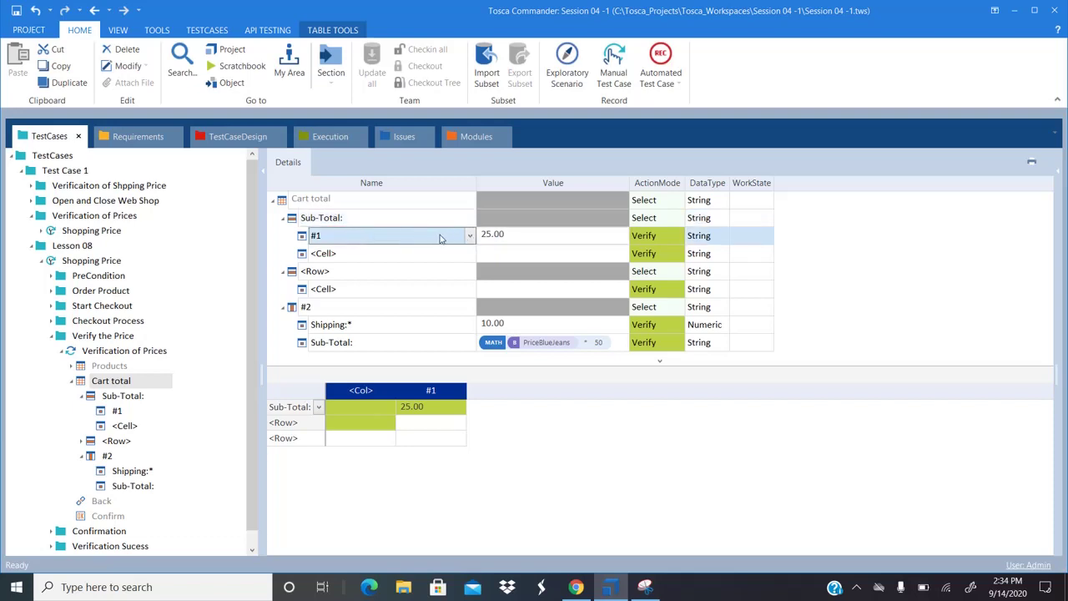
click(567, 242)
click(665, 239)
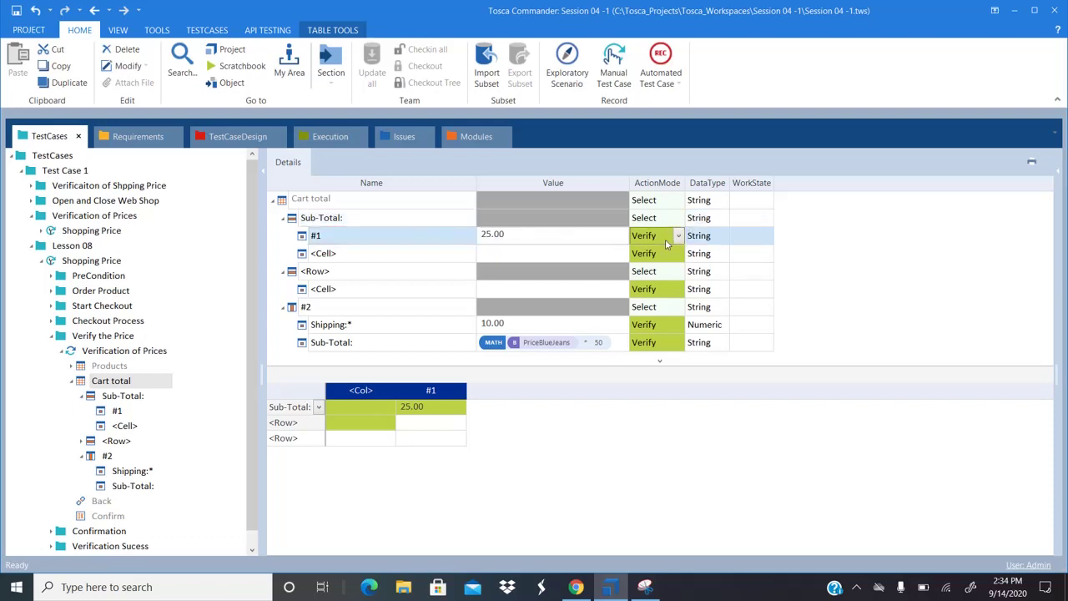
click(679, 238)
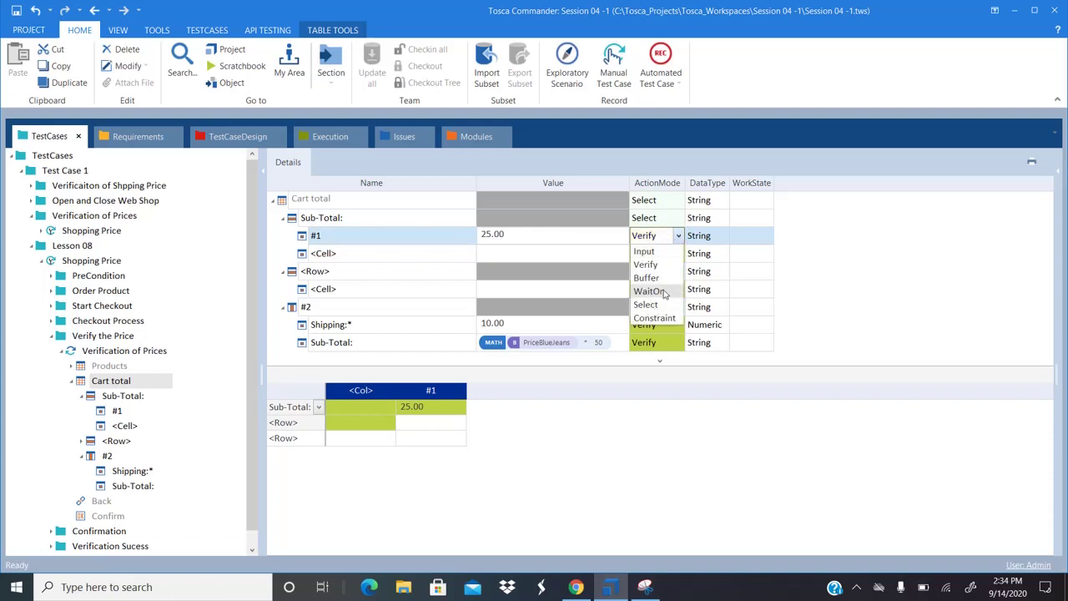
click(650, 291)
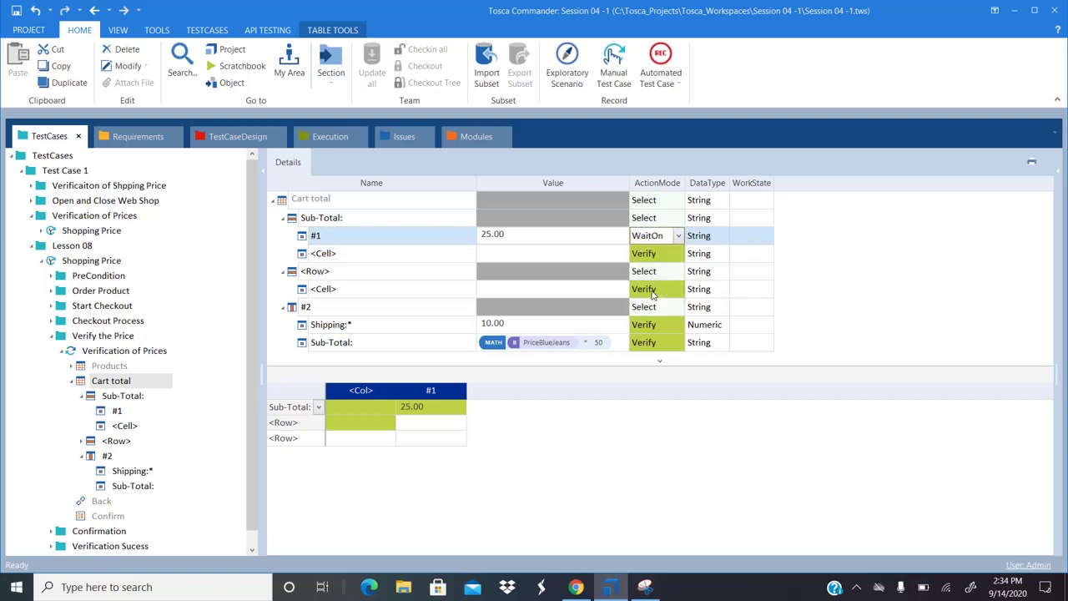
Return the ActionMode of the #1 cell in the Sub-Total: row to Verify.
click(521, 237)
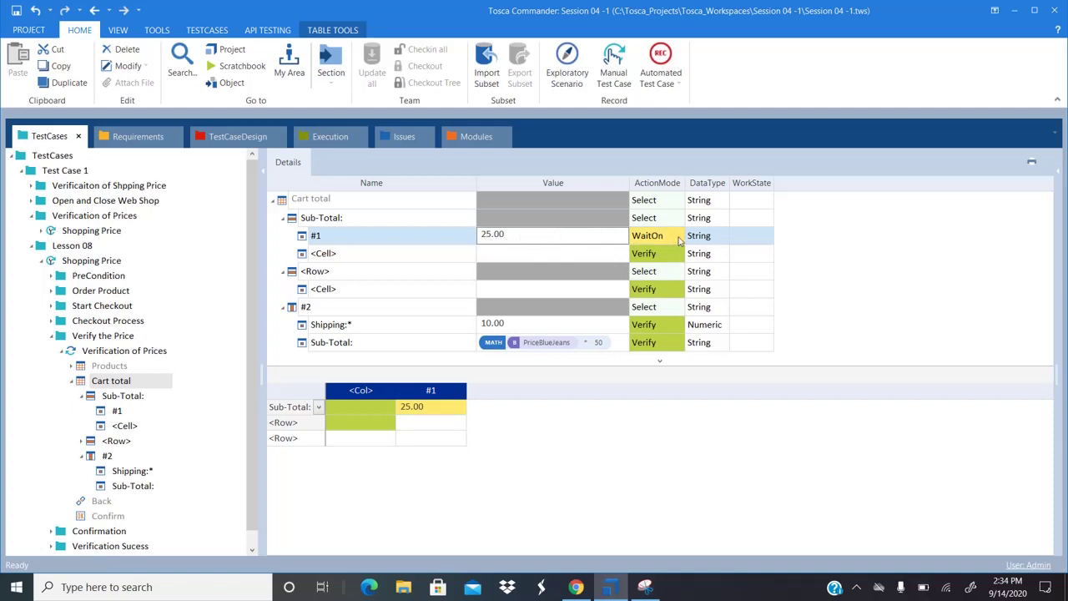
click(680, 240)
click(679, 238)
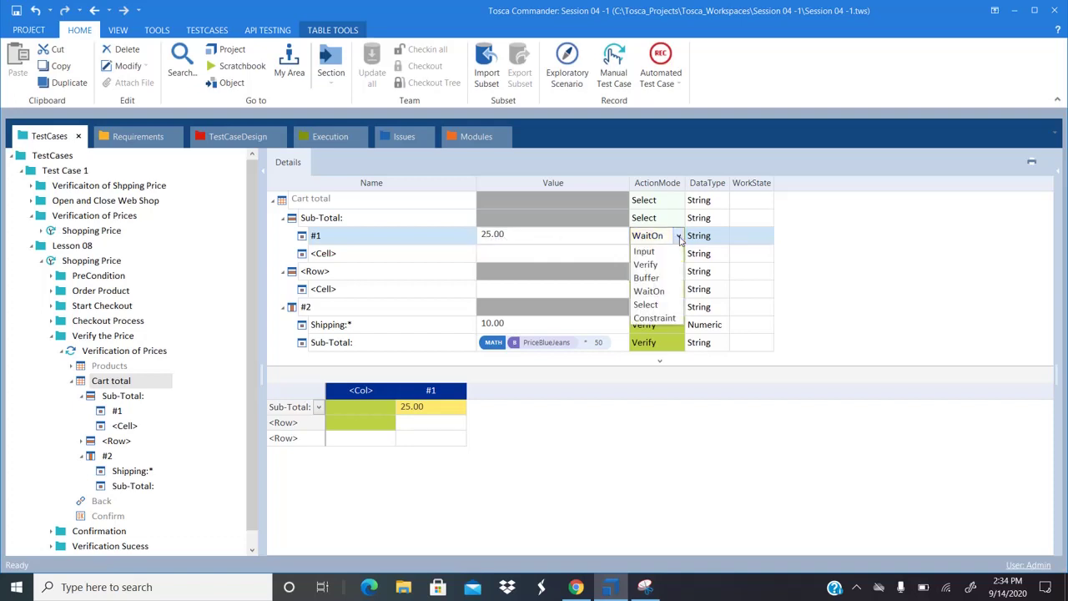
click(657, 265)
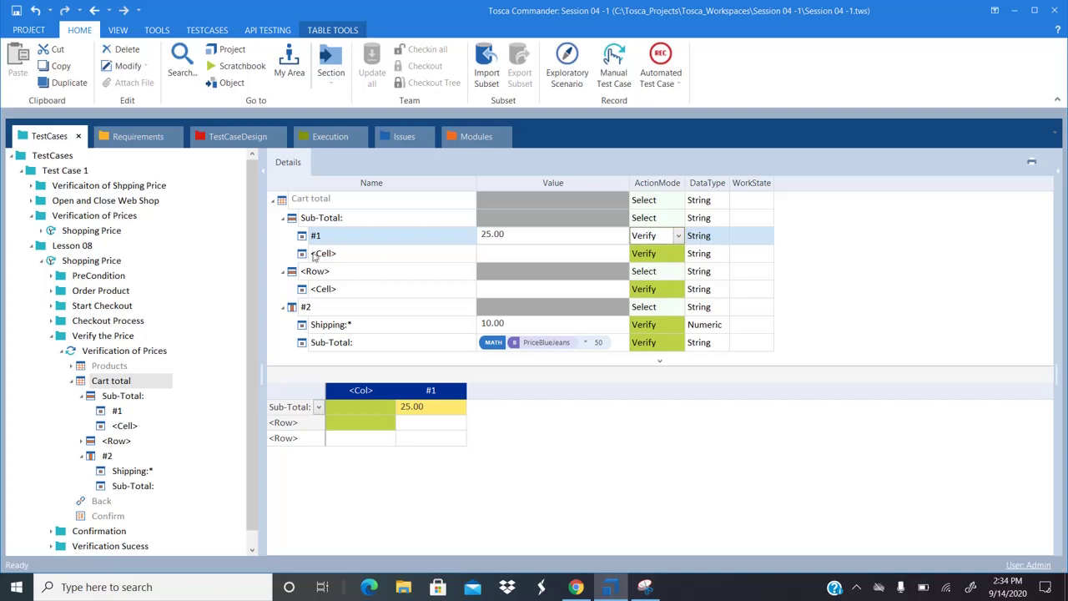
click(338, 241)
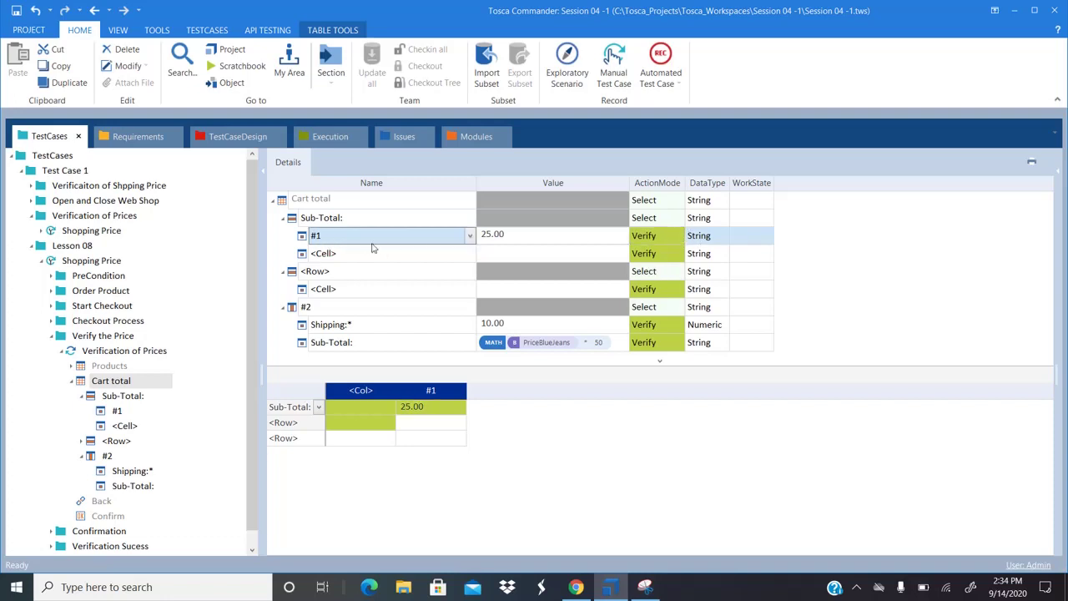
Set the value of the #1 cell in the Sub-Total: row to 50.00.
click(522, 241)
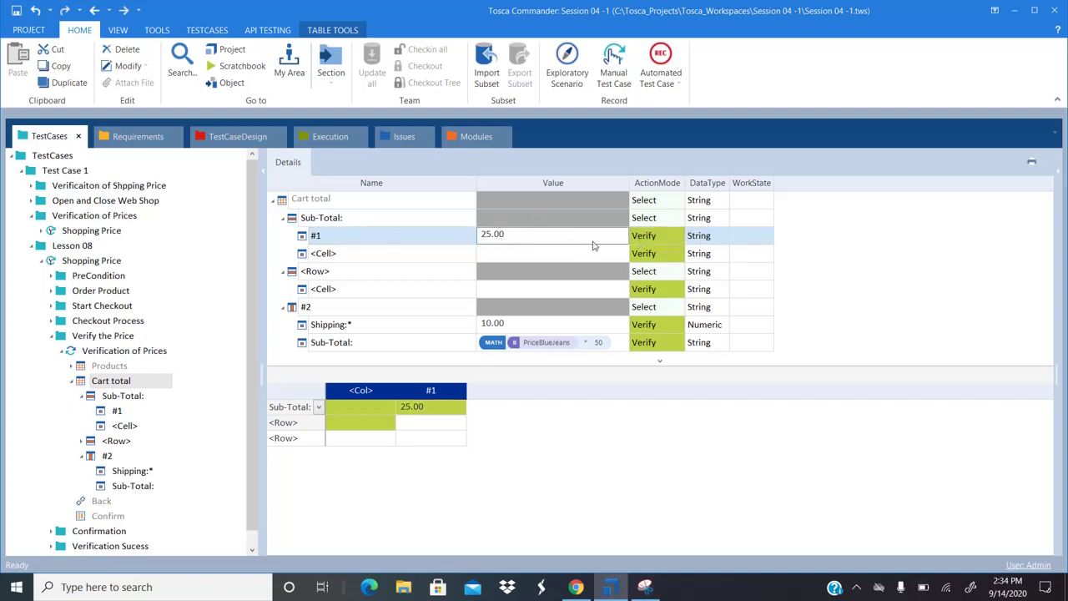
click(505, 235)
key(alt+Tab)
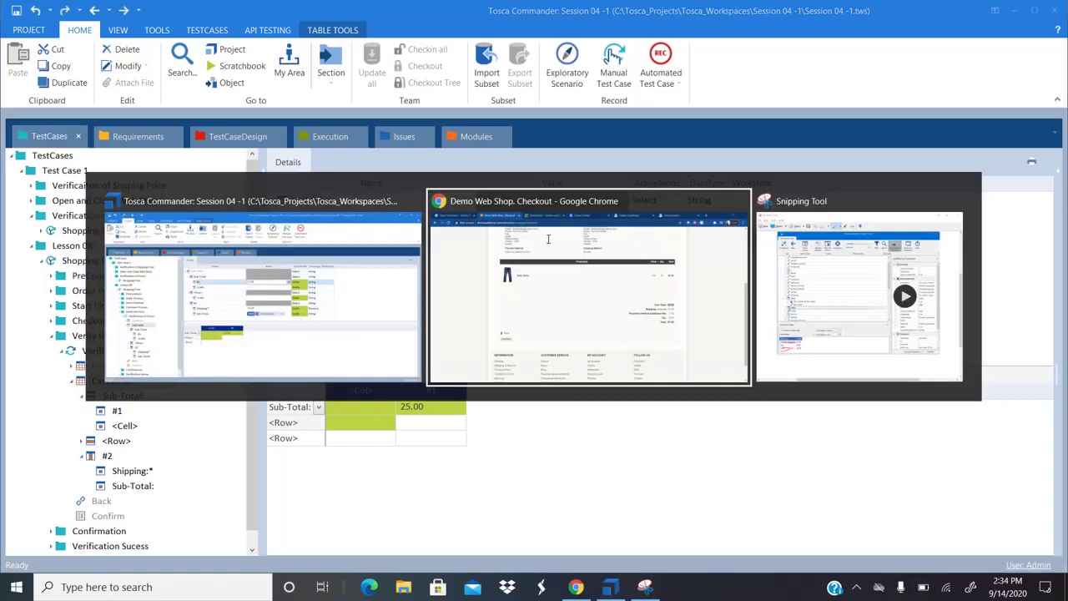
key(alt+Tab)
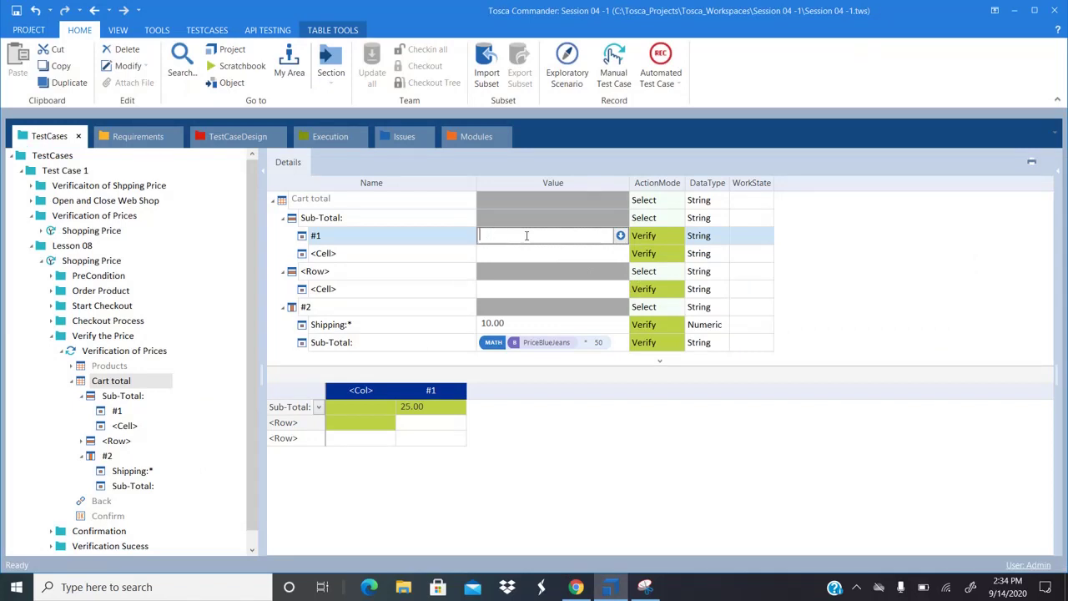
text(50)
key(Return)
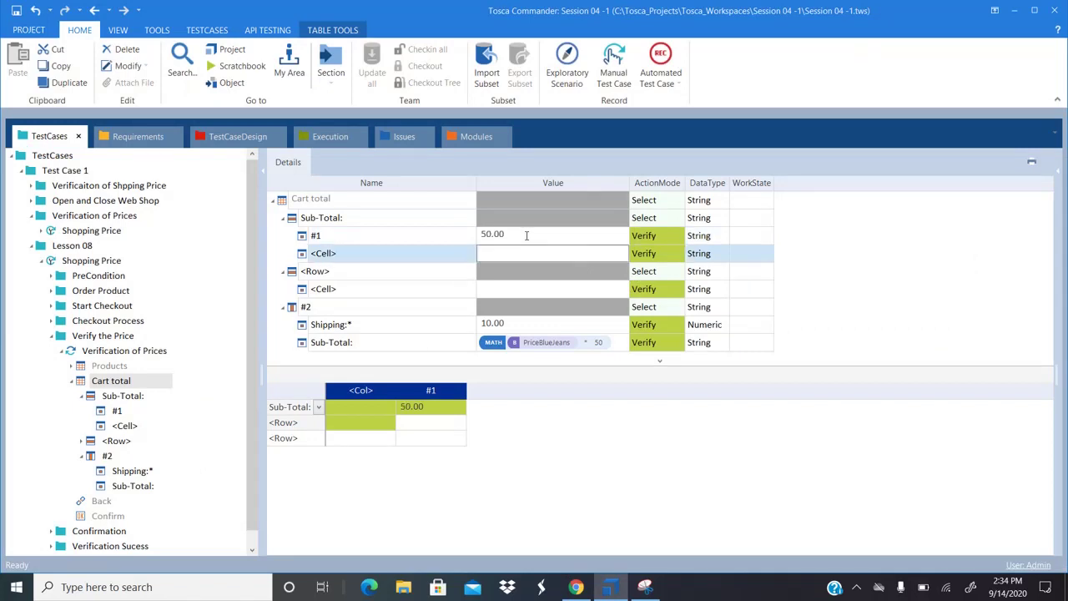
Review the value and available ActionMode options of the #1 cell in the Sub-Total: row, choosing Verify.
click(503, 235)
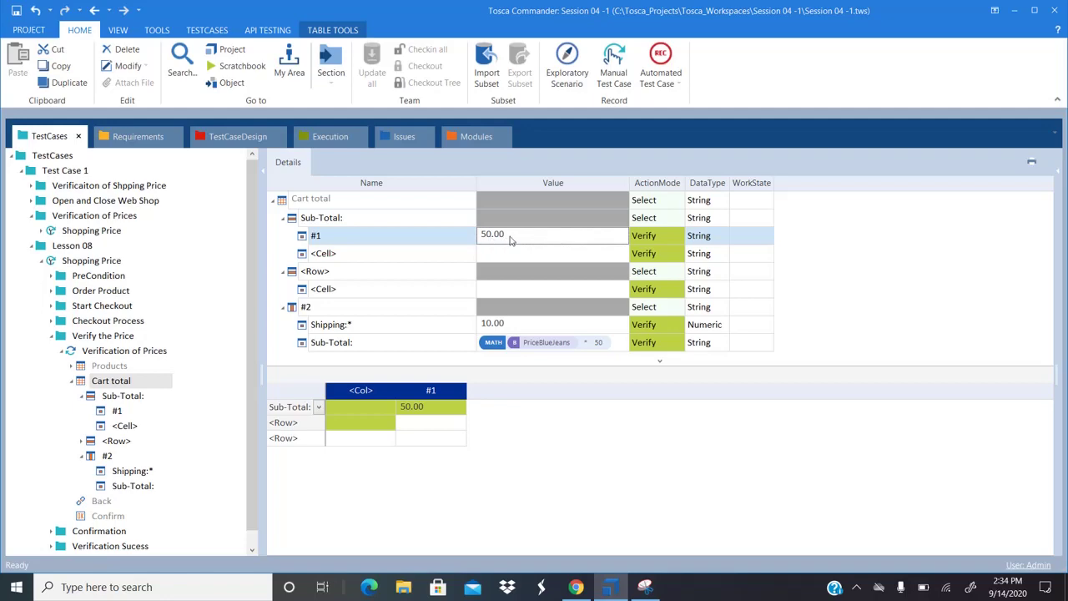
key(alt+Tab)
click(675, 238)
click(679, 238)
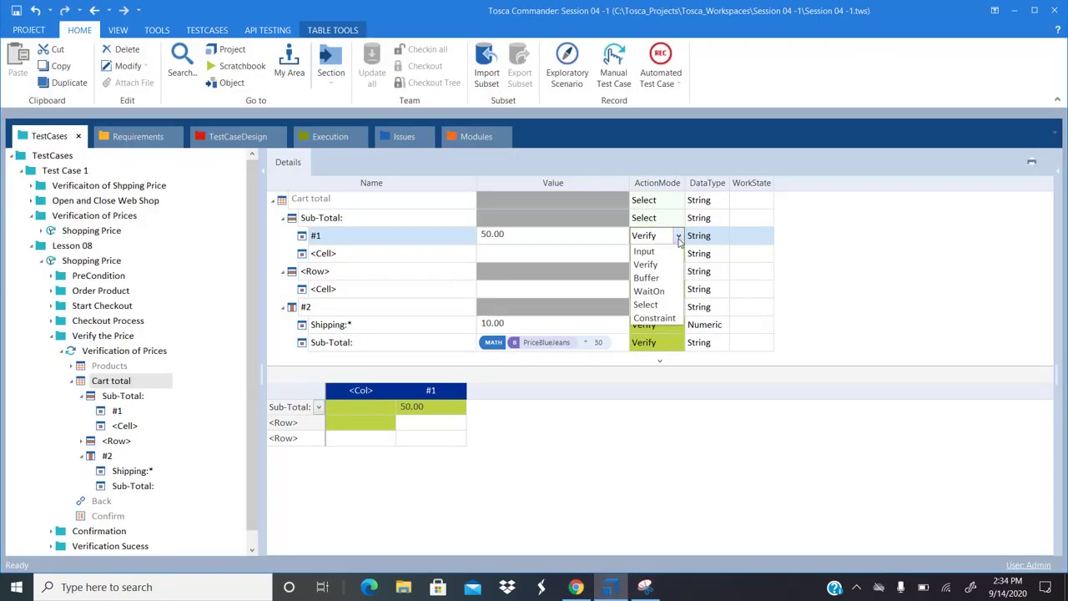
click(656, 265)
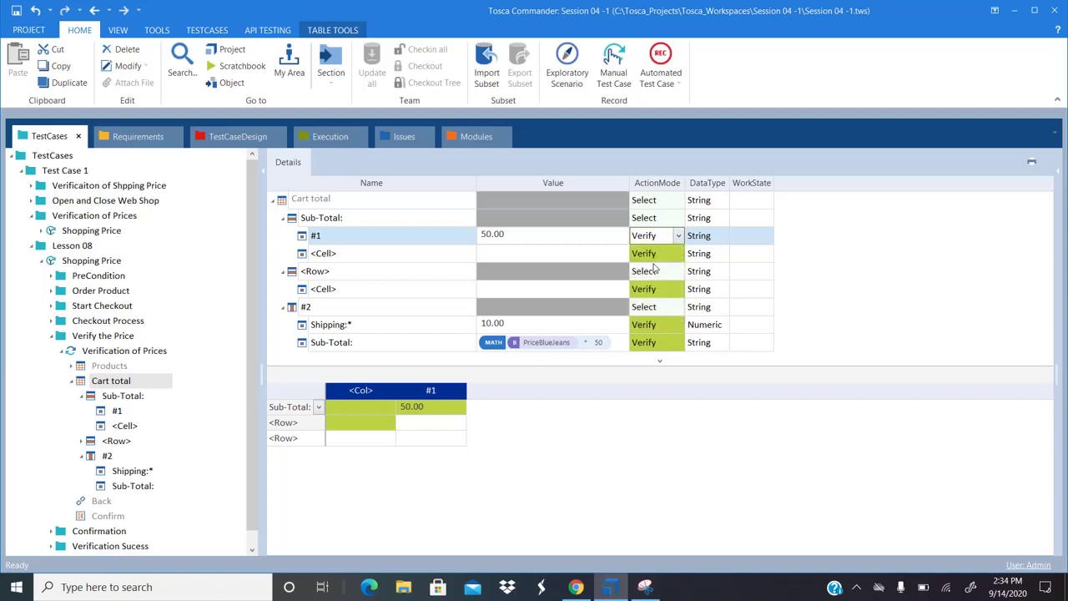
click(551, 241)
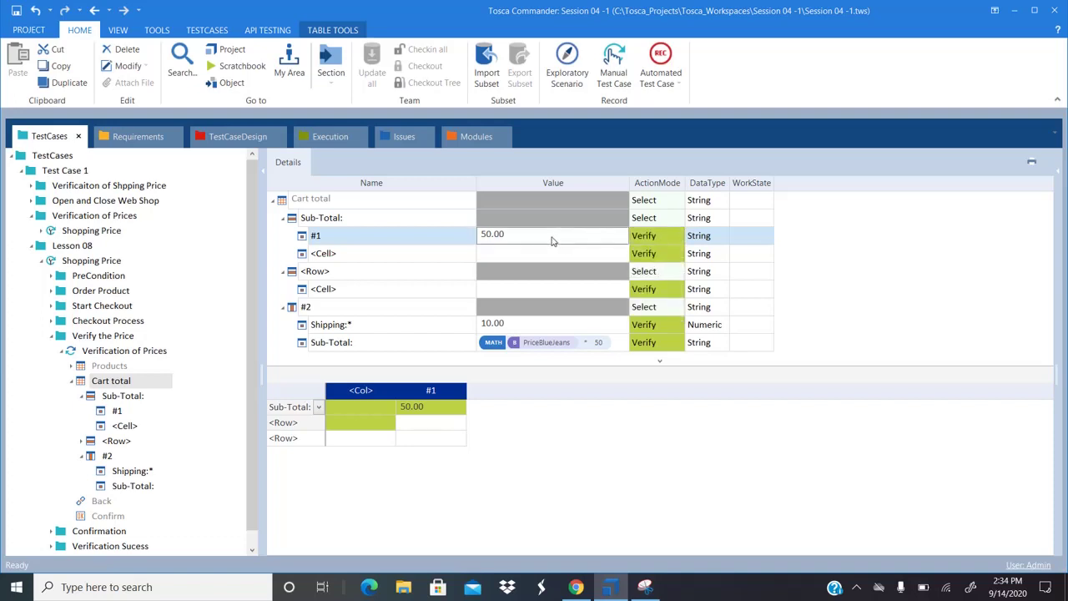
click(99, 384)
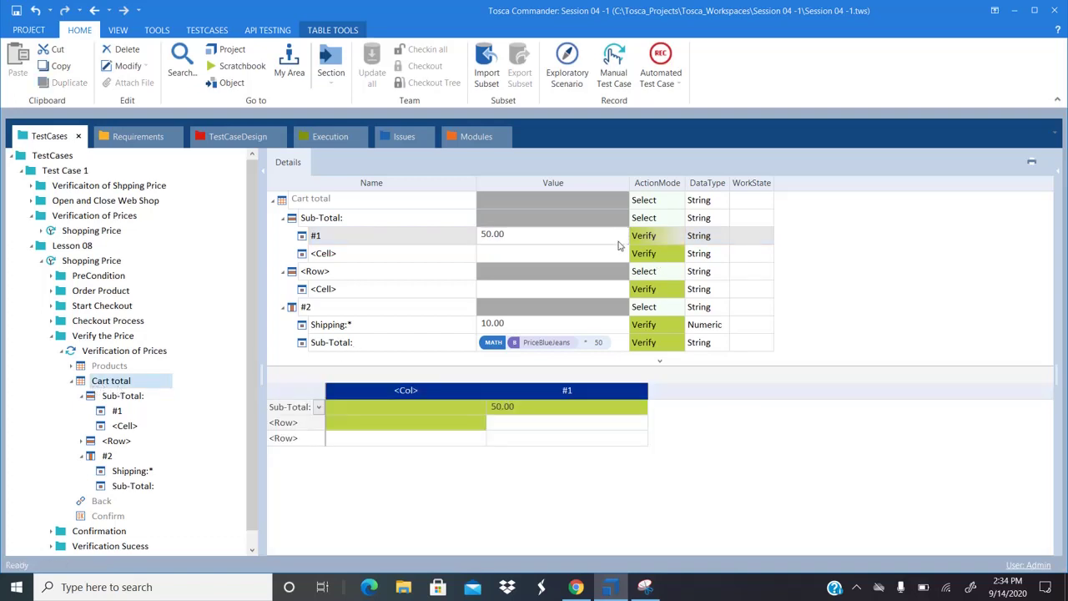
Try Buffer as the ActionMode of the #1 cell in the Sub-Total: row, then switch it back to Verify.
click(674, 236)
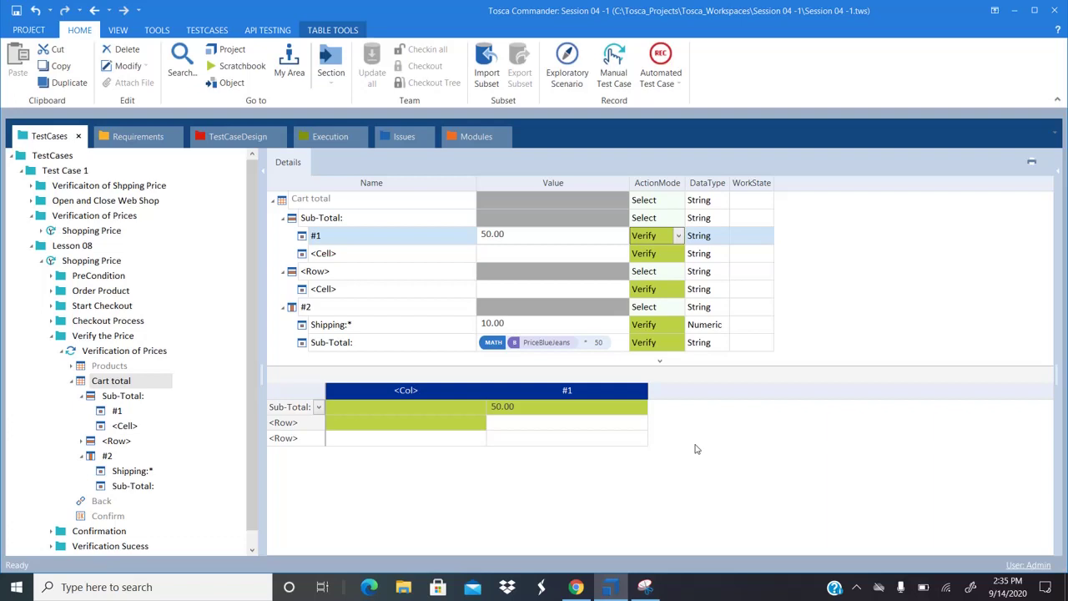
click(679, 235)
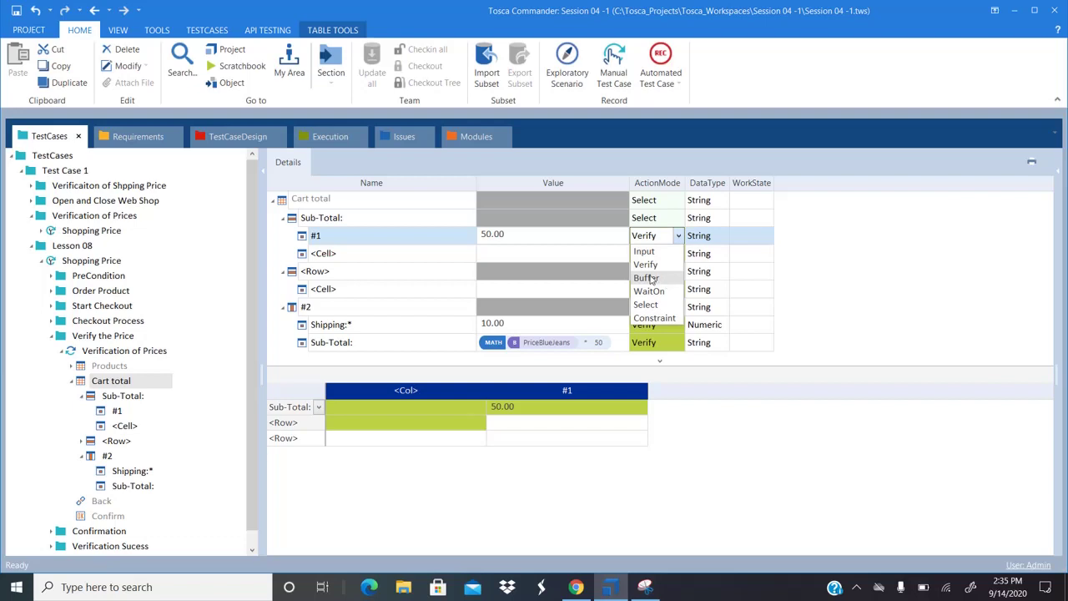
click(651, 279)
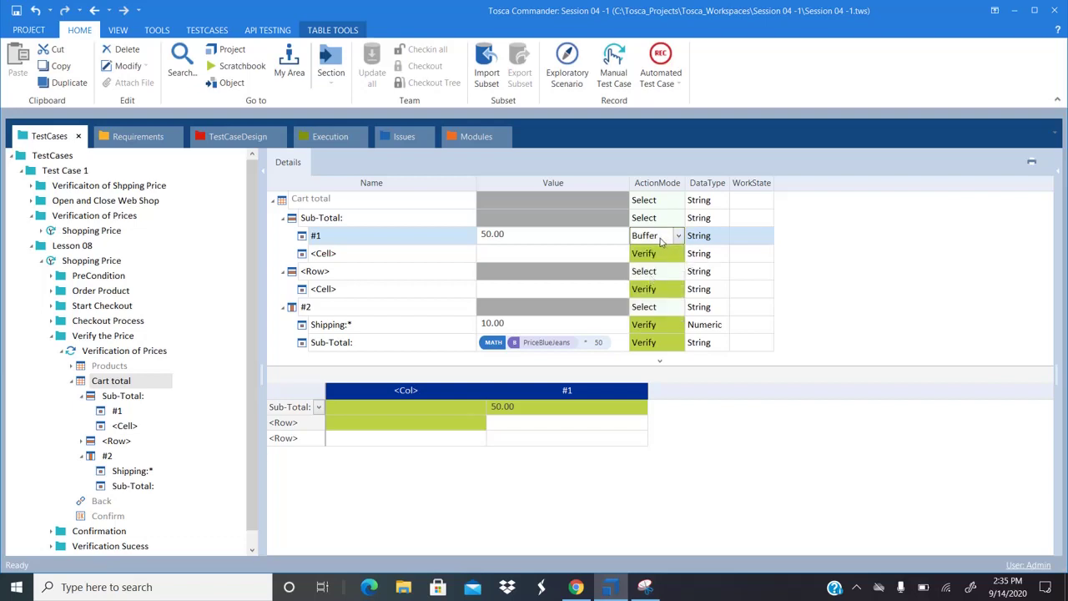
click(678, 235)
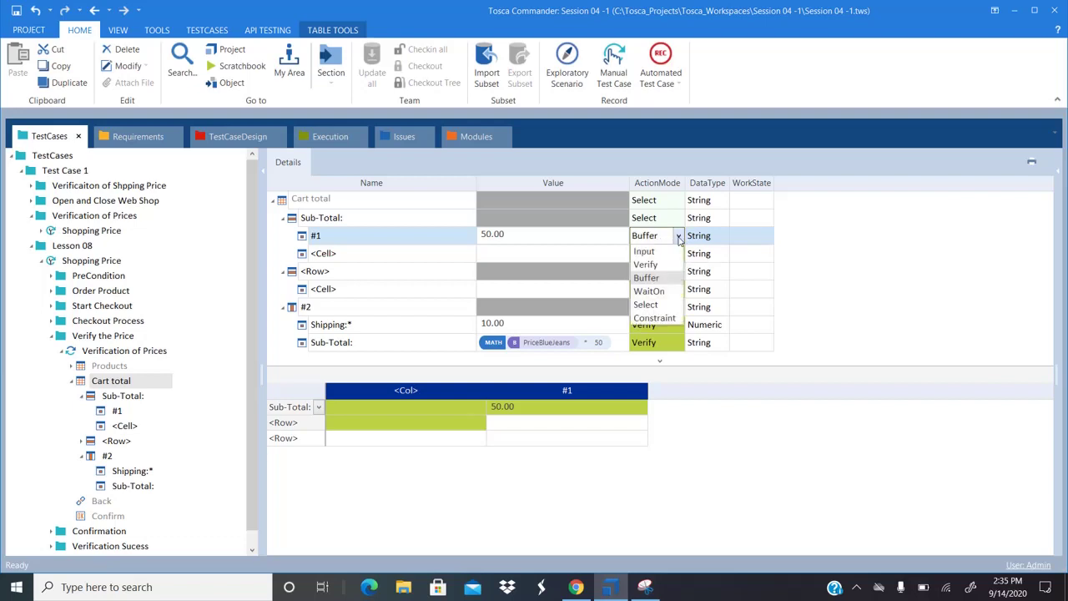
click(653, 269)
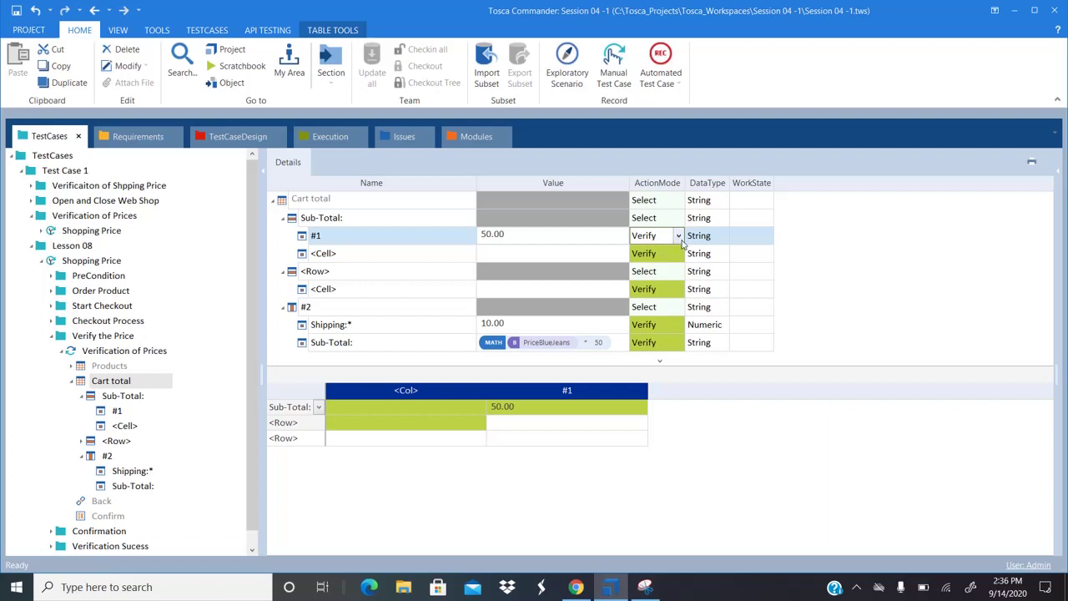
click(340, 219)
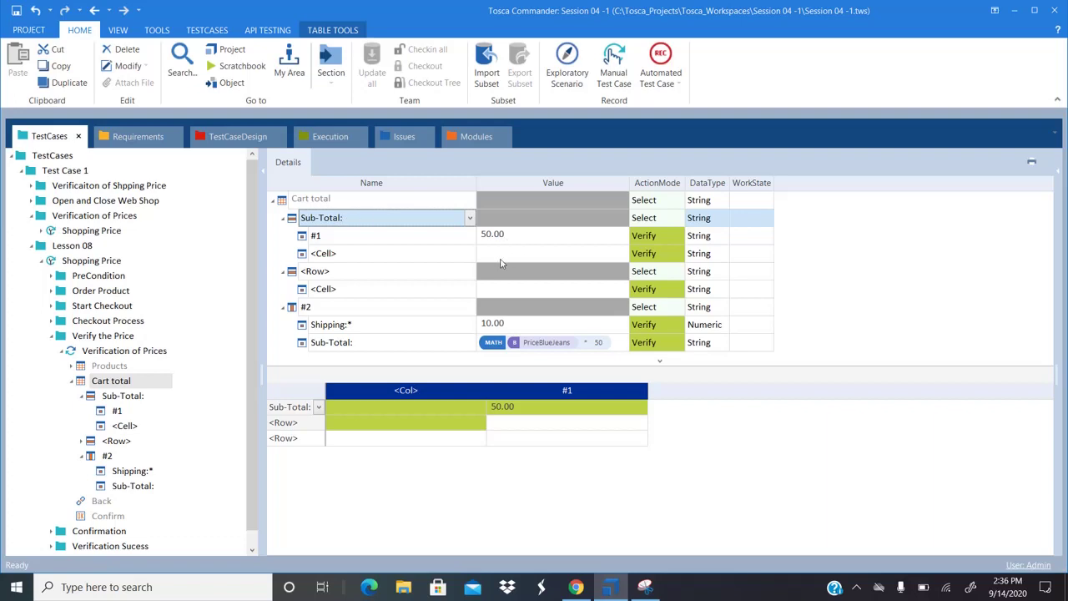
click(857, 588)
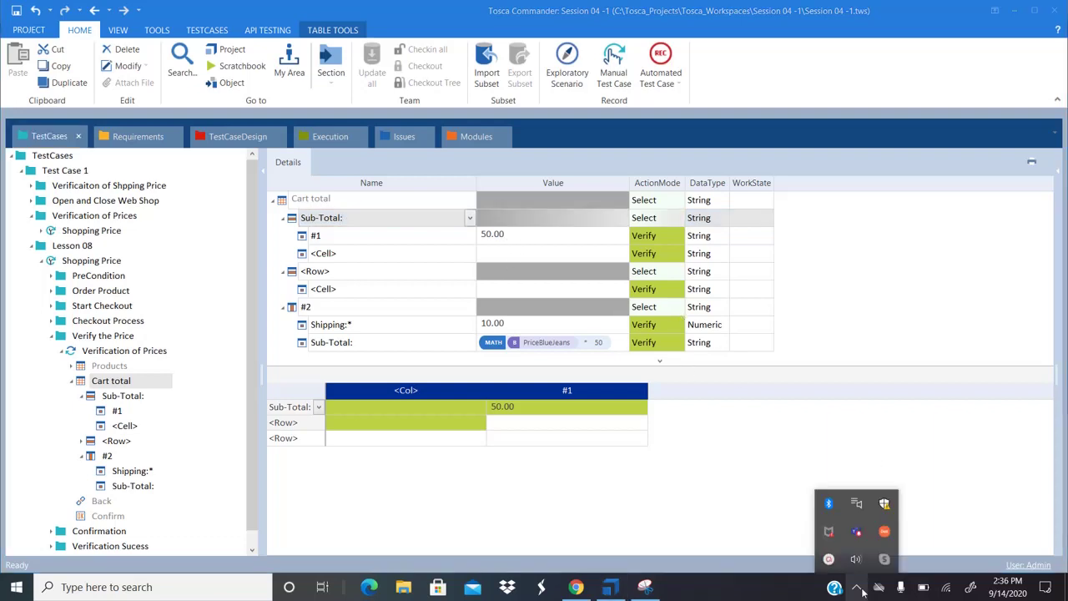
click(828, 559)
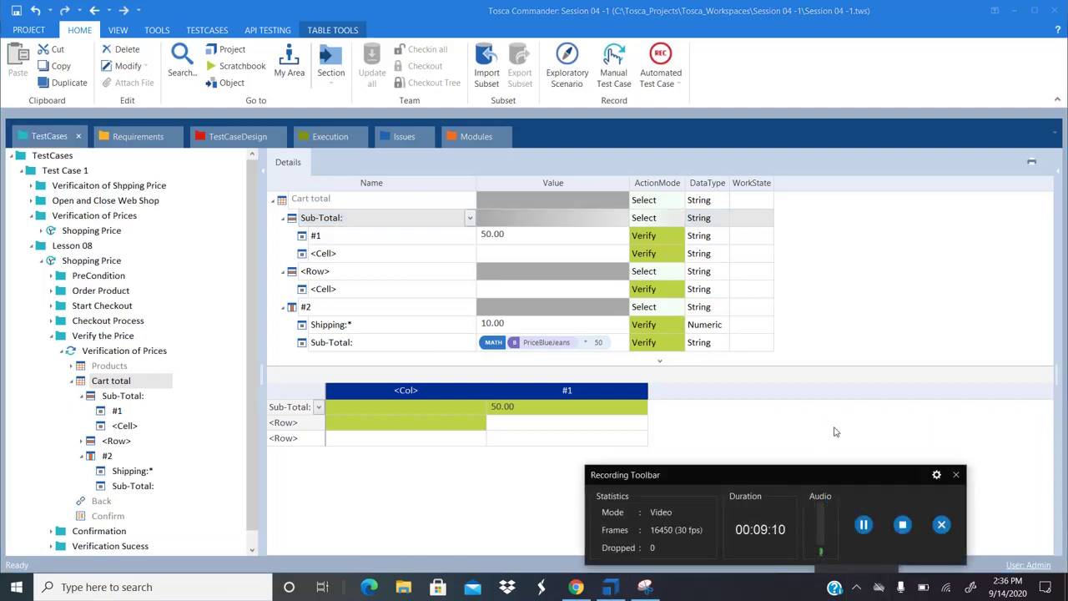